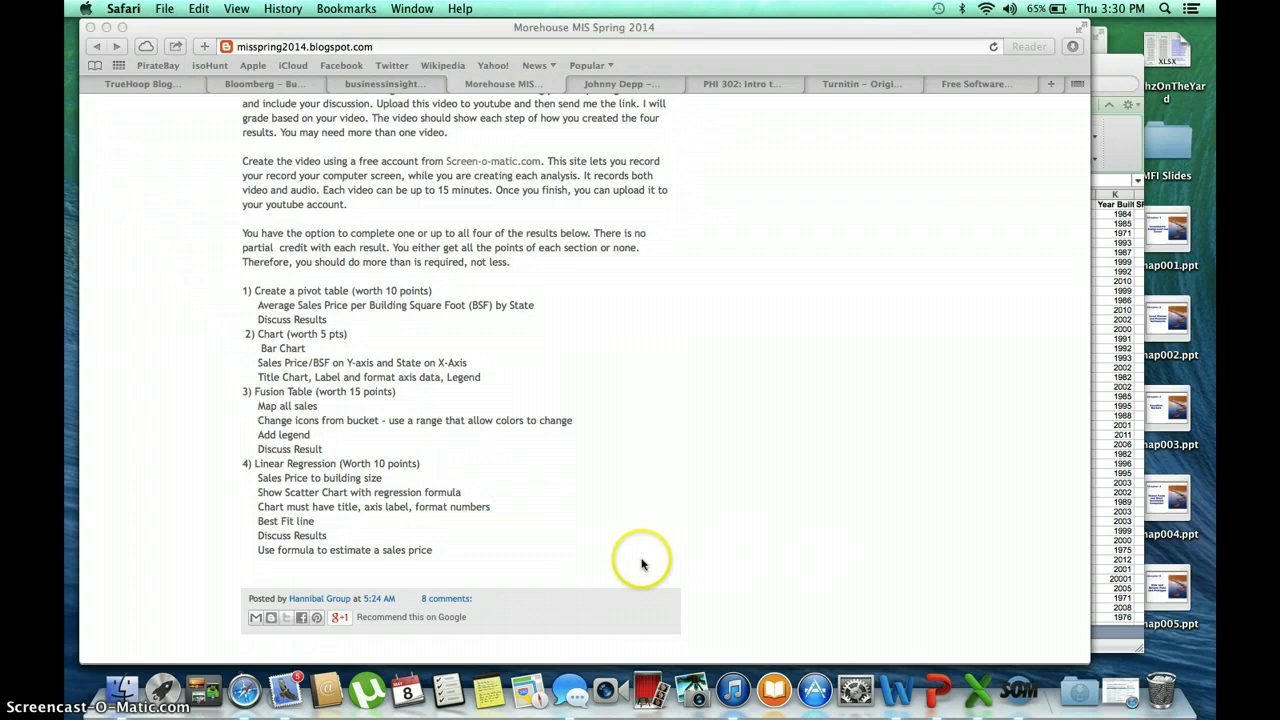
# Step: Bring the property sales workbook forward, shift it up-left, and review its 43 sale records
pyautogui.click(991, 680)
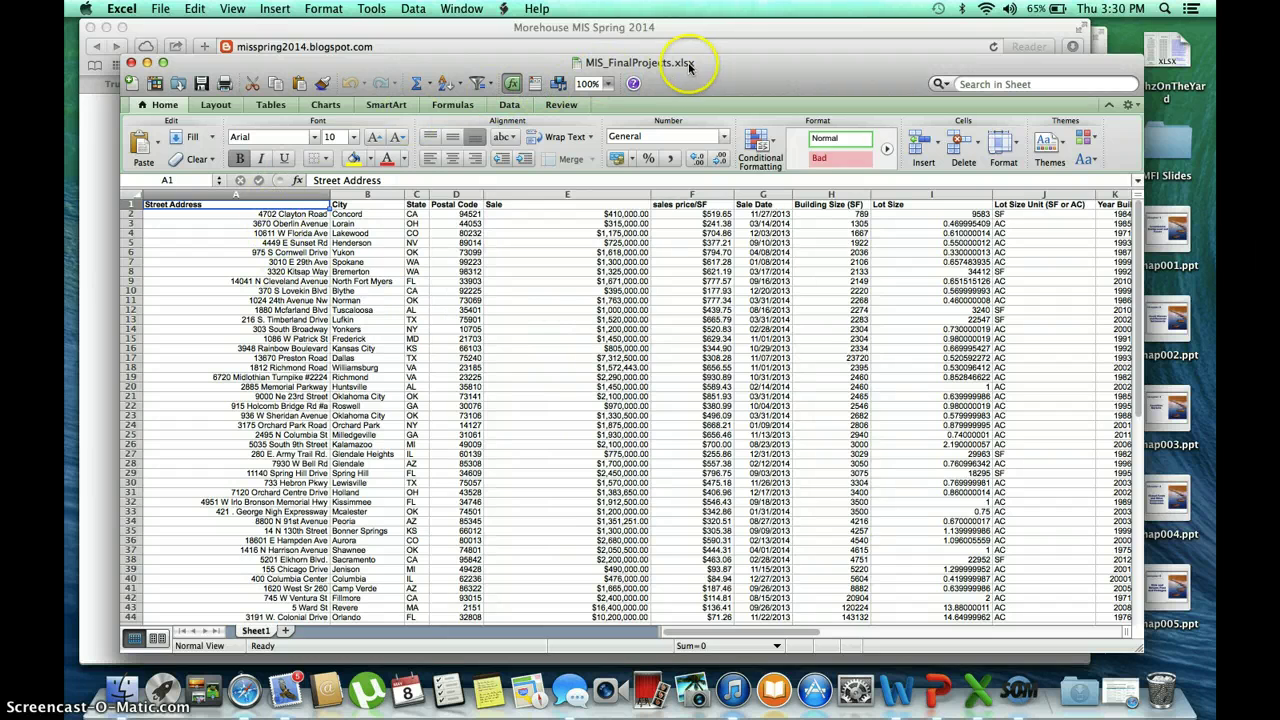
pyautogui.moveTo(688, 62); pyautogui.dragTo(663, 46)
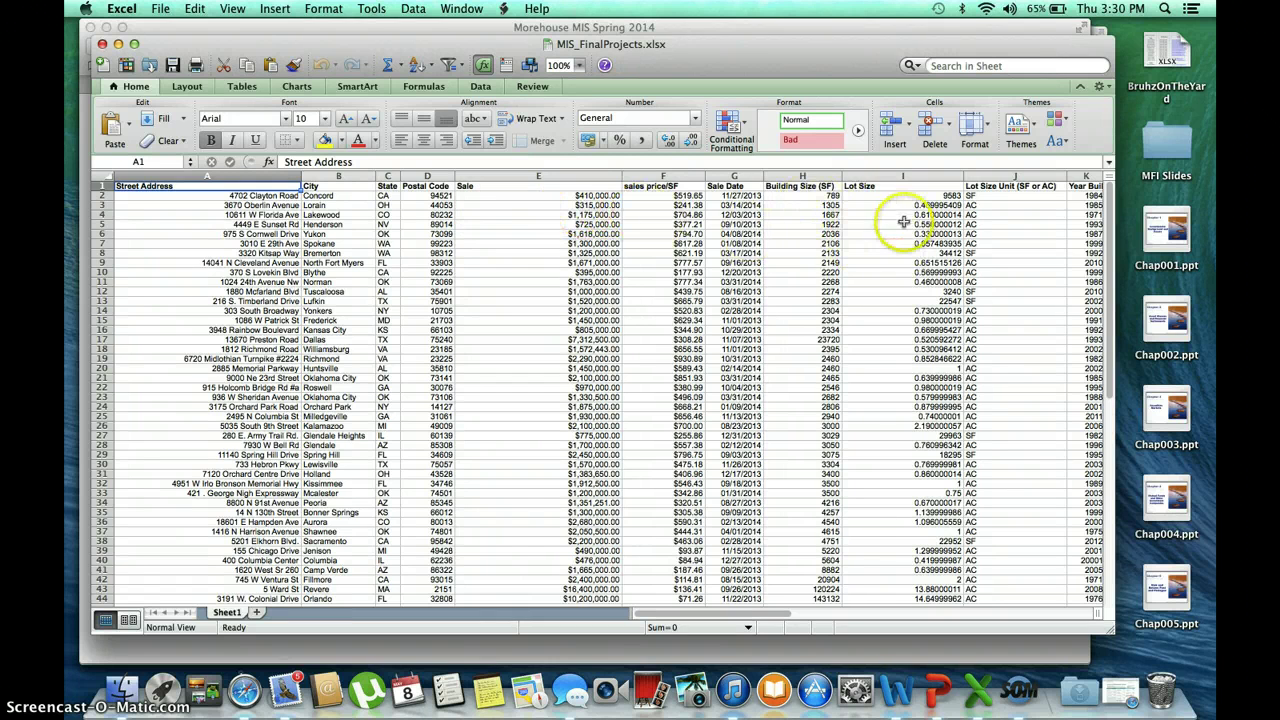
pyautogui.hscroll(2, 912, 241)
pyautogui.hscroll(-2, 912, 241)
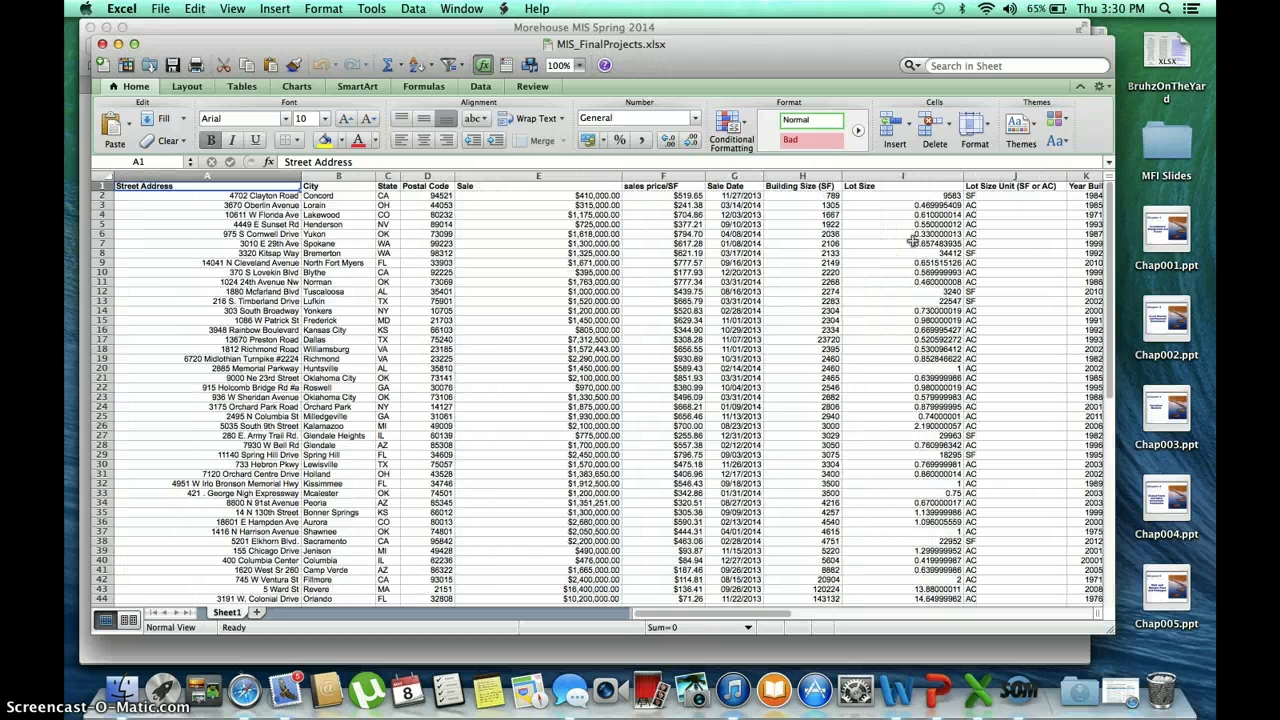
pyautogui.scroll(-5, 912, 241)
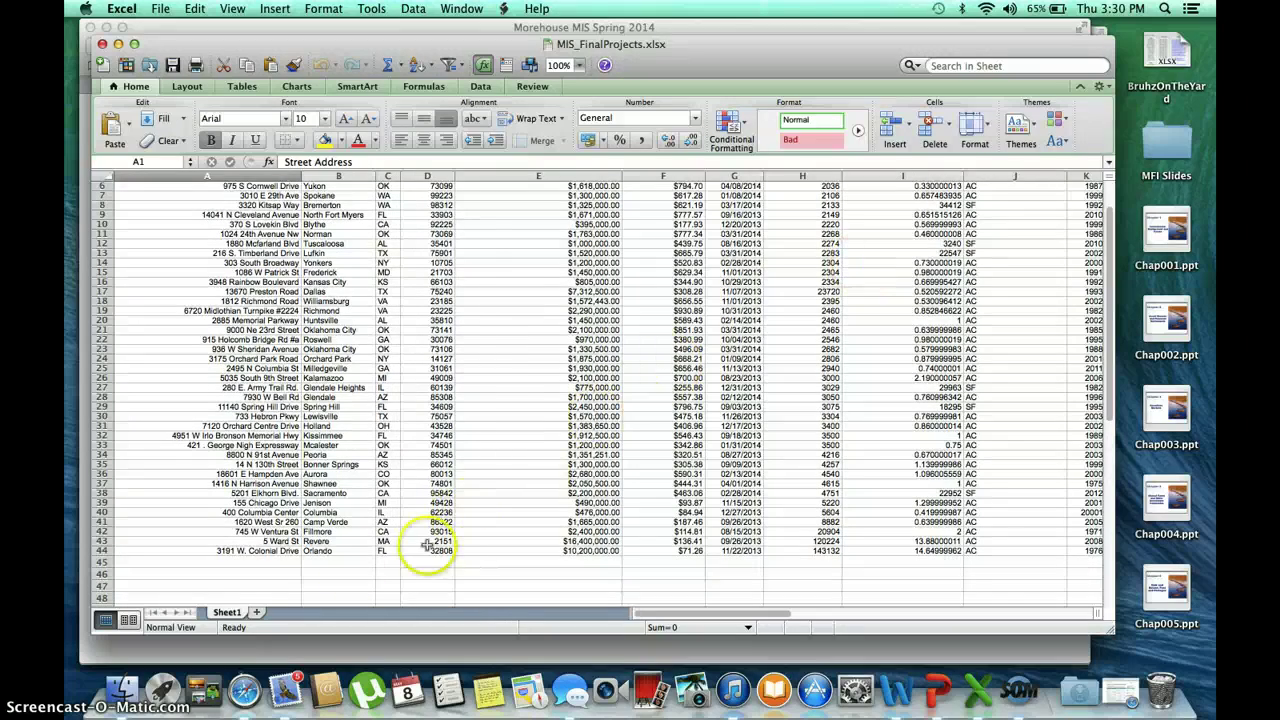
pyautogui.scroll(5, 245, 555)
pyautogui.scroll(-1, 250, 555)
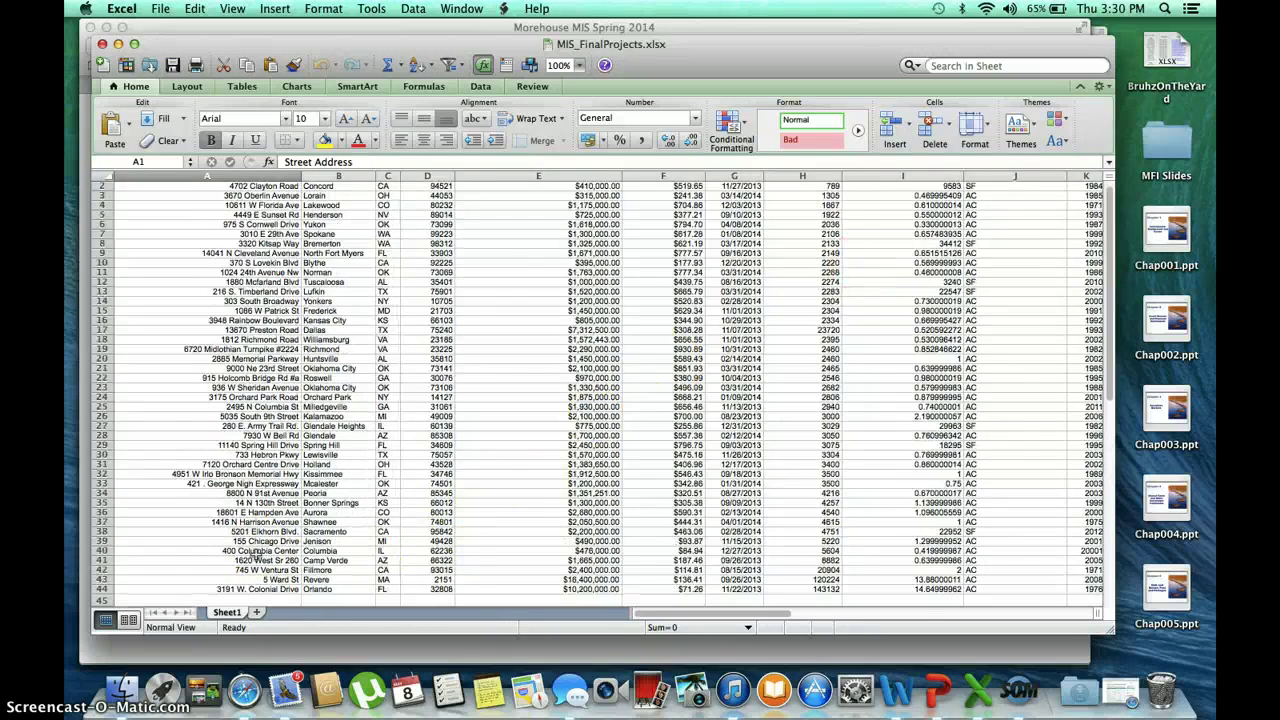
pyautogui.hscroll(3, 256, 554)
pyautogui.hscroll(3, 256, 554)
pyautogui.hscroll(-6, 256, 555)
pyautogui.scroll(1, 256, 554)
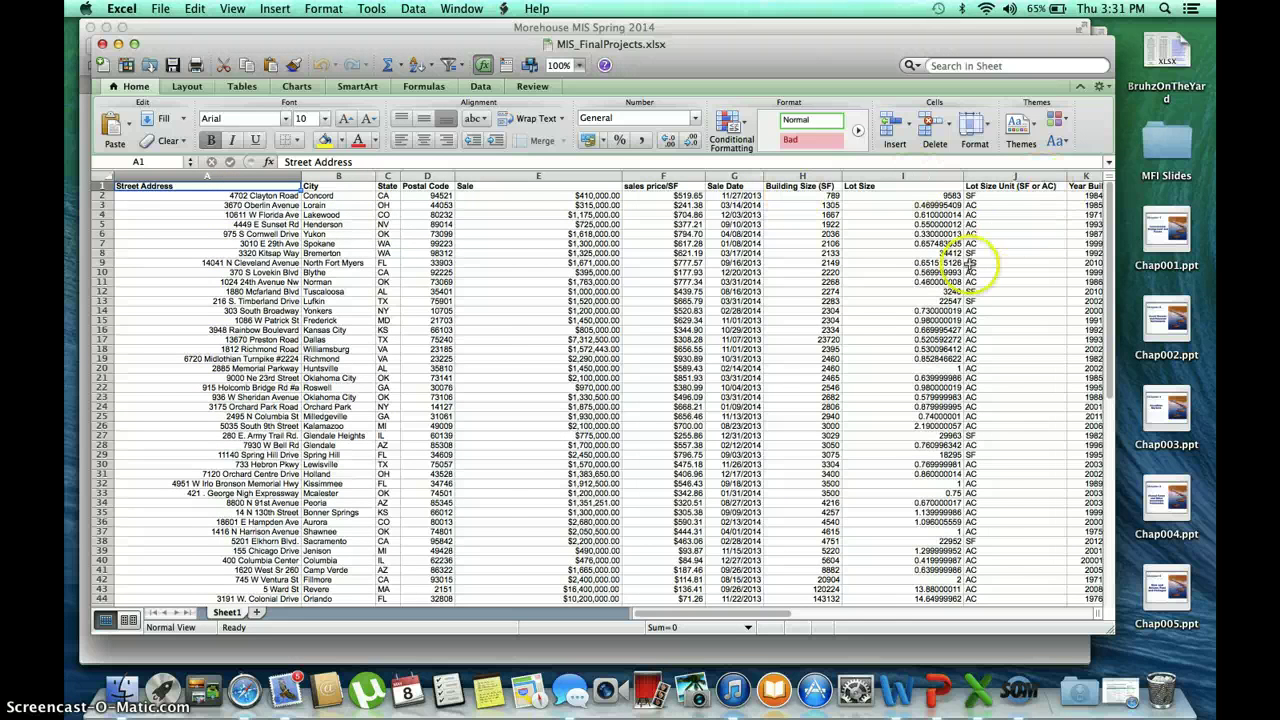
pyautogui.hscroll(2, 962, 272)
pyautogui.hscroll(3, 962, 272)
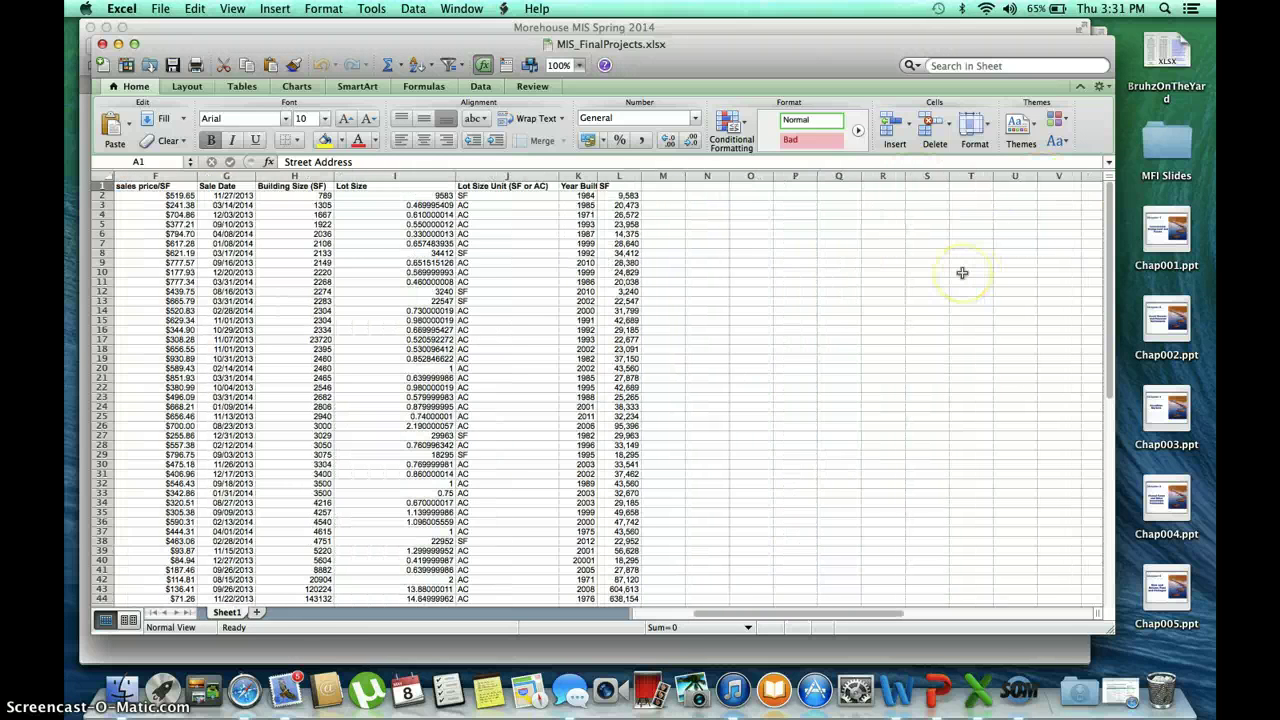
# Step: Enter the header 'Full Address' in cell M1 and widen column M
pyautogui.click(673, 188)
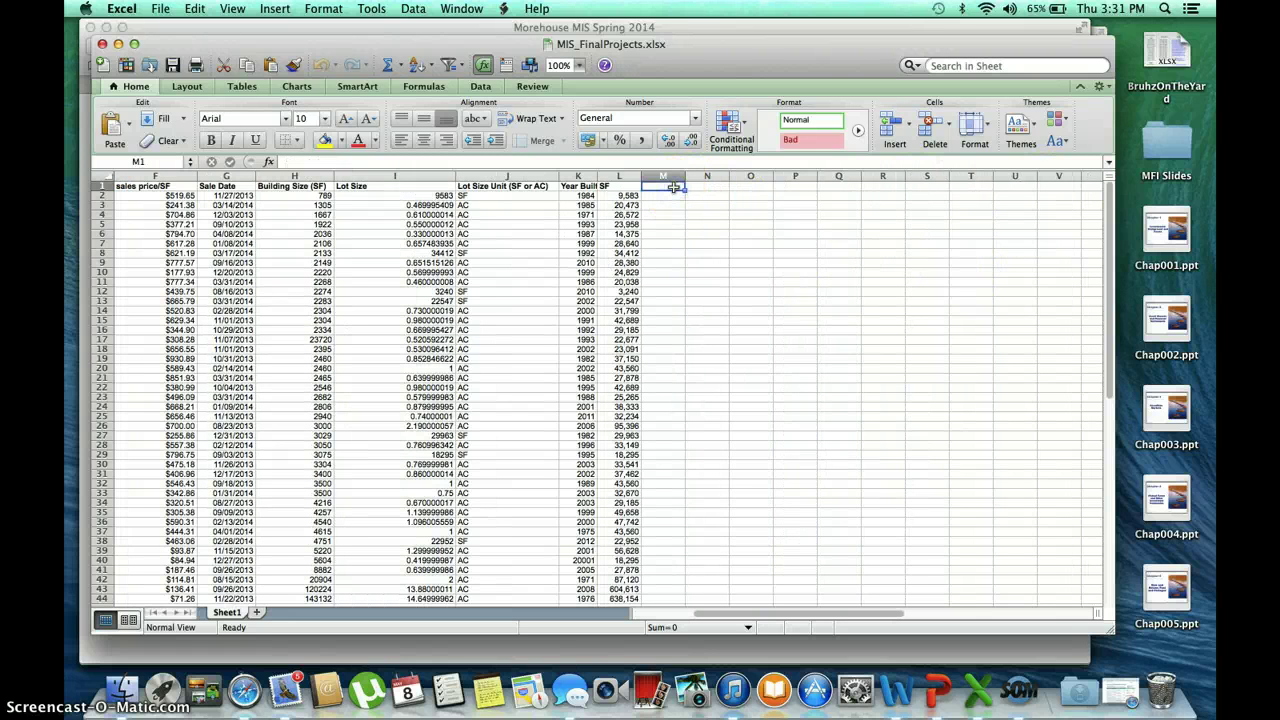
pyautogui.write('Fu')
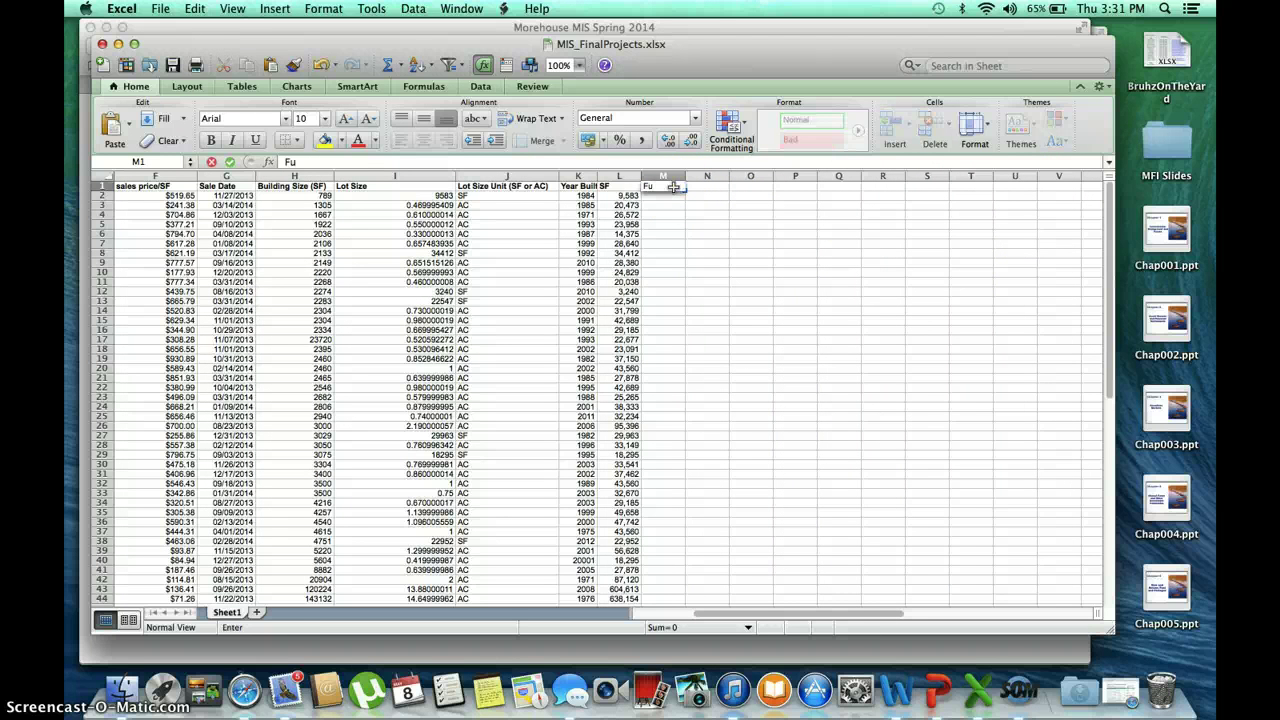
pyautogui.write('ll Address')
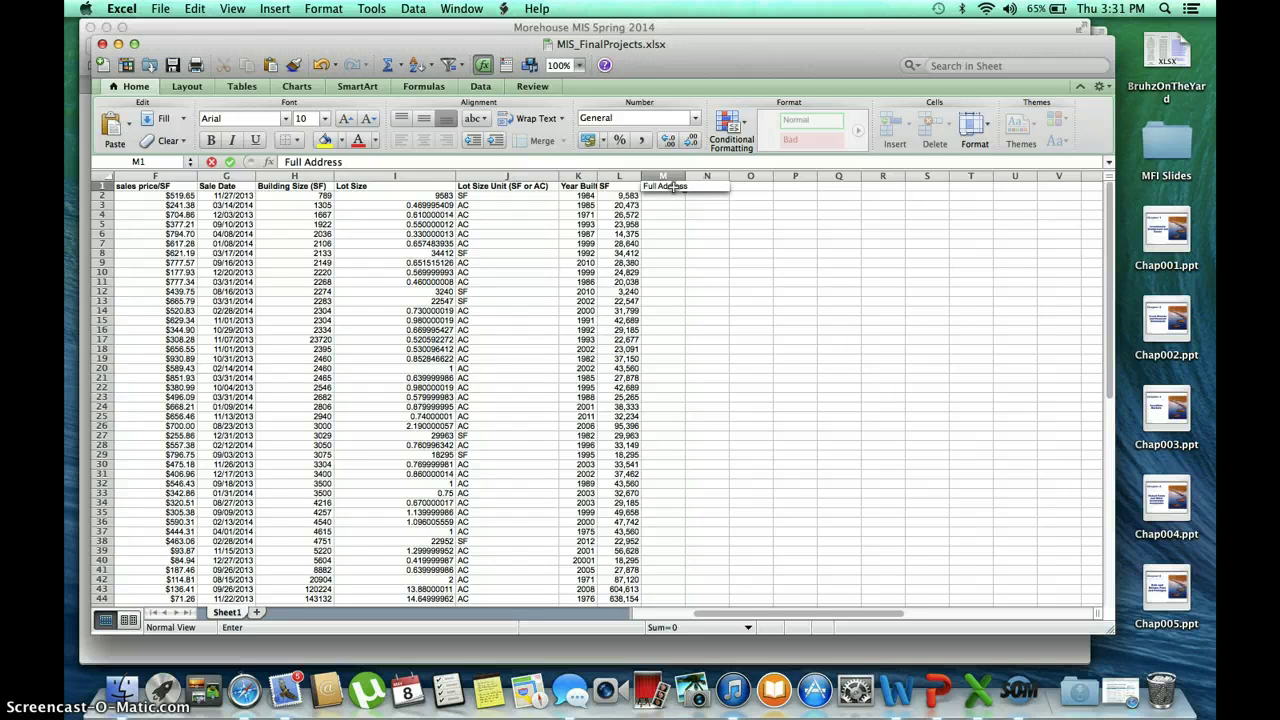
pyautogui.press('Return')
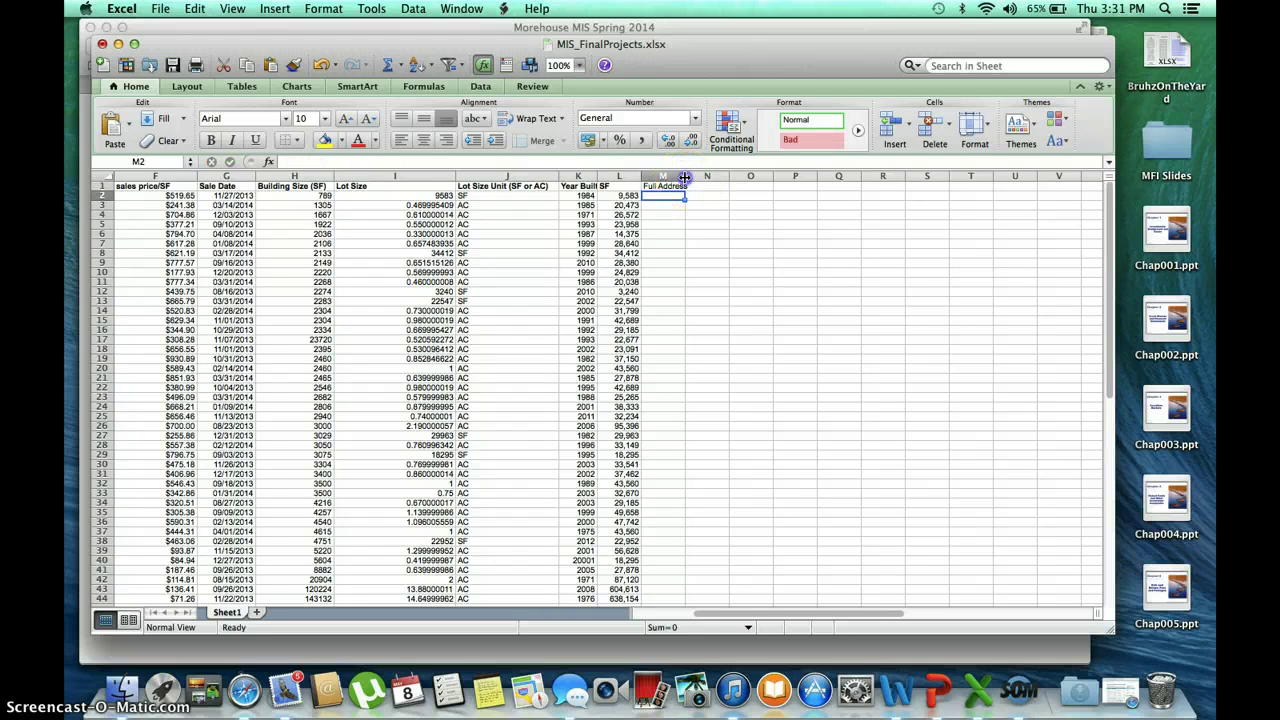
pyautogui.moveTo(685, 177); pyautogui.dragTo(771, 177)
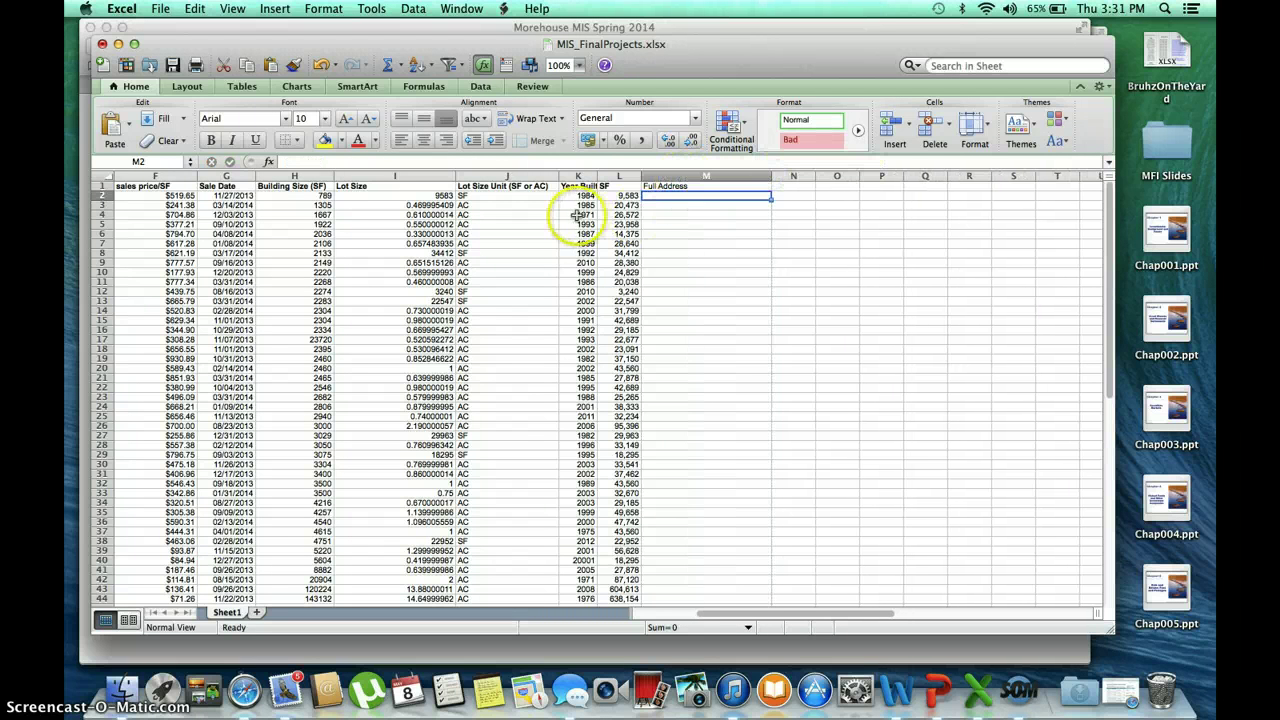
pyautogui.hscroll(-5, 468, 262)
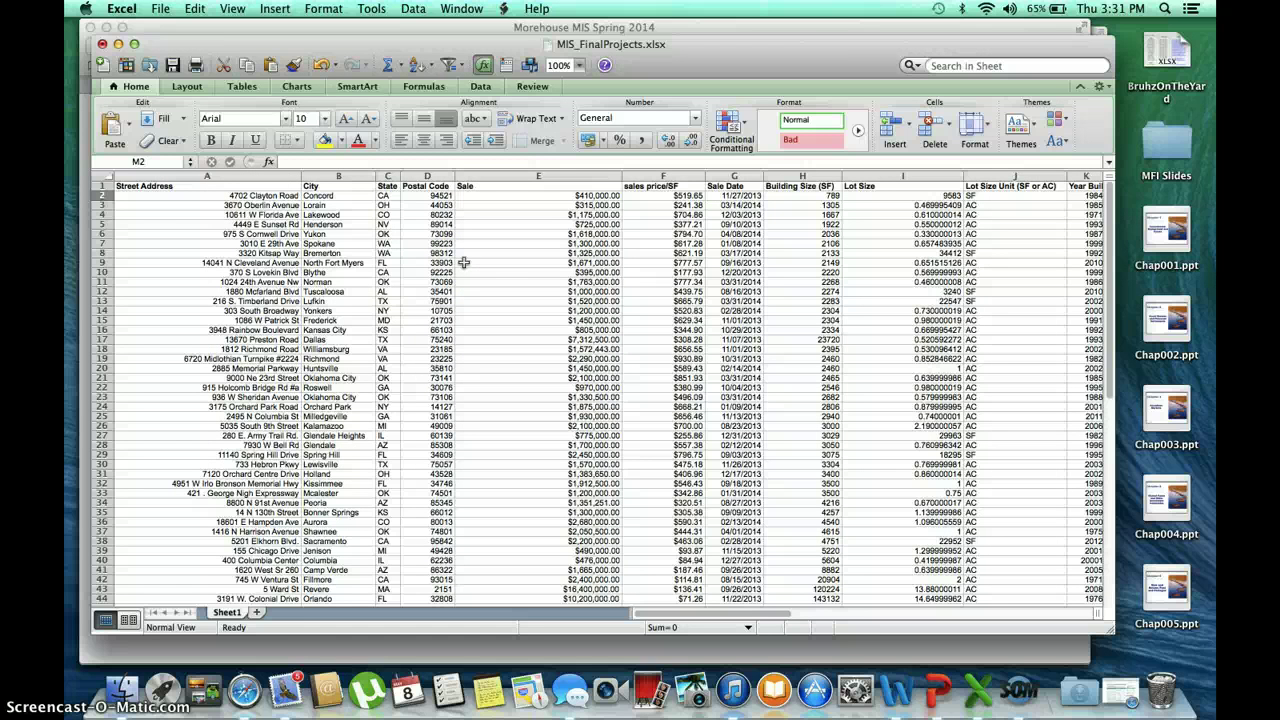
pyautogui.hscroll(3, 598, 258)
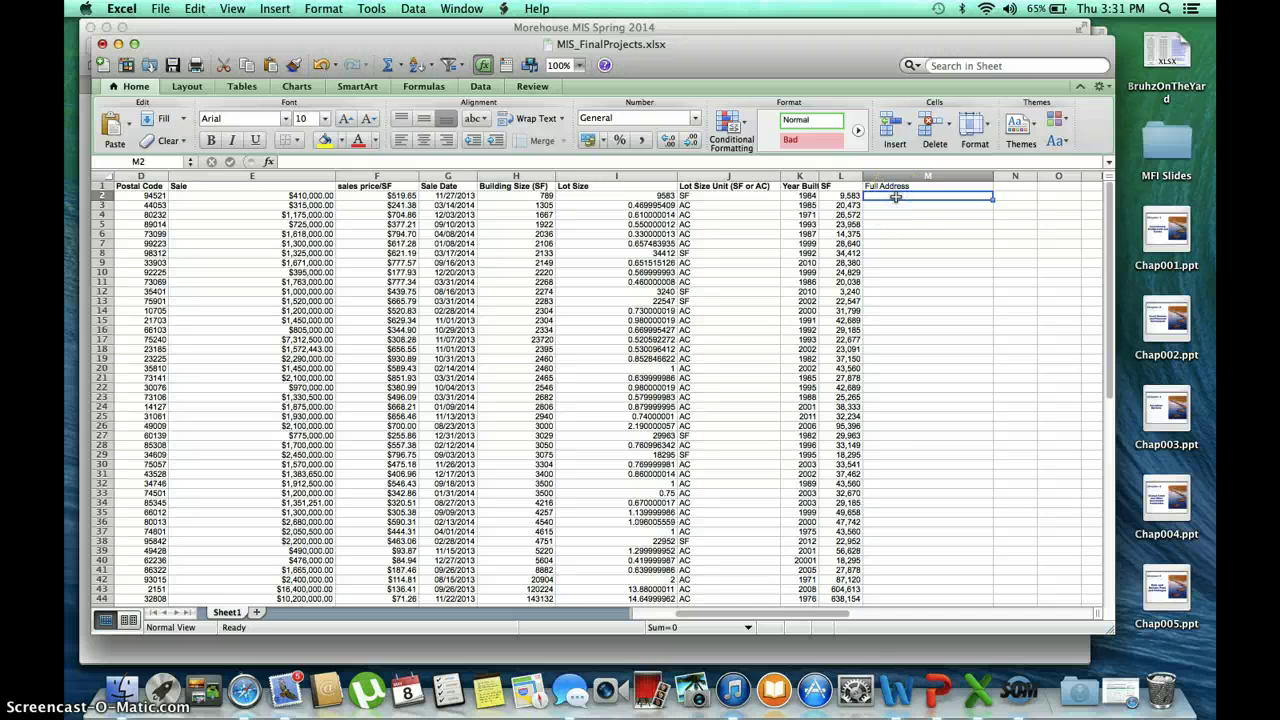
# Step: Start a CONCATENATE formula in M2 with A2 followed by a " " separator
pyautogui.write('=')
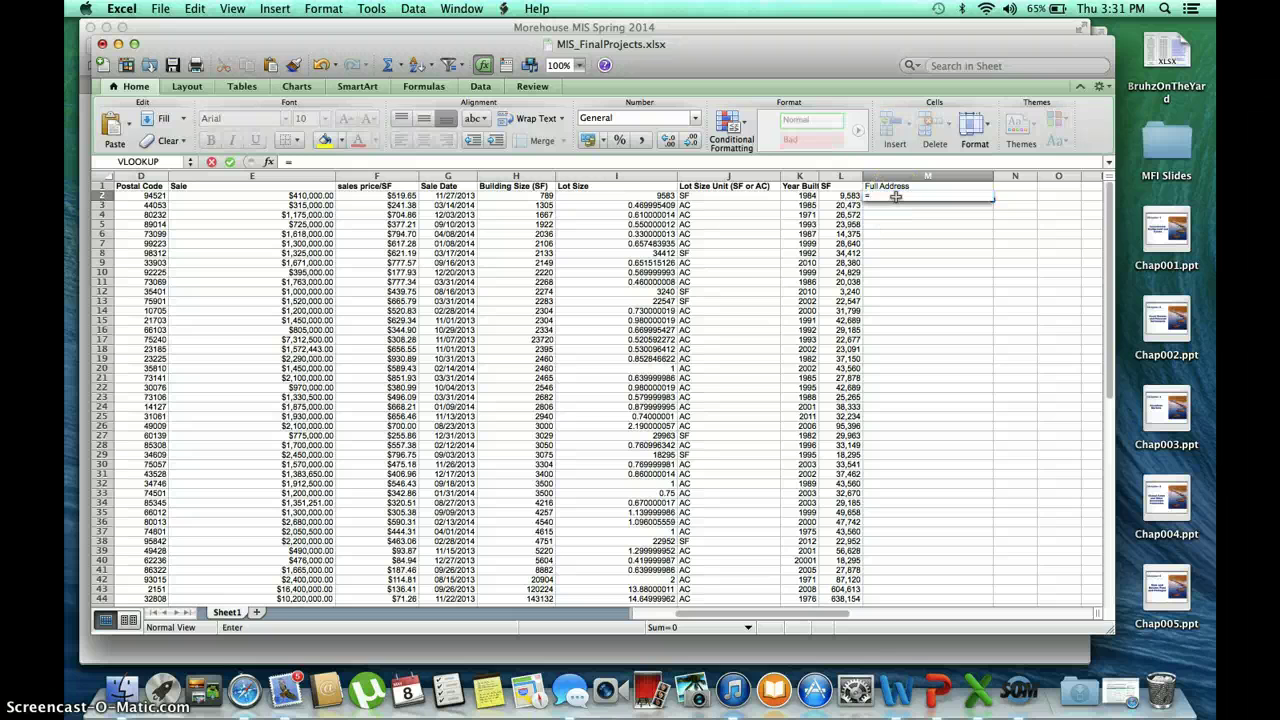
pyautogui.write('ConCATENATE')
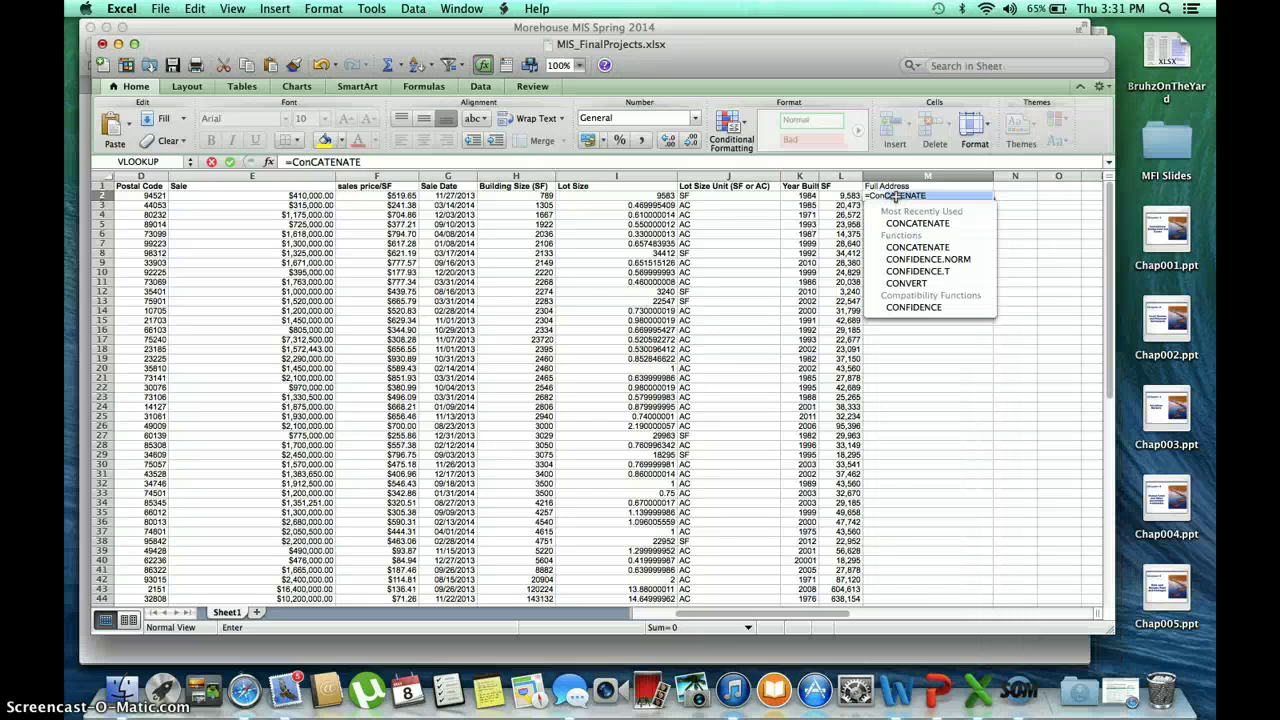
pyautogui.click(918, 196)
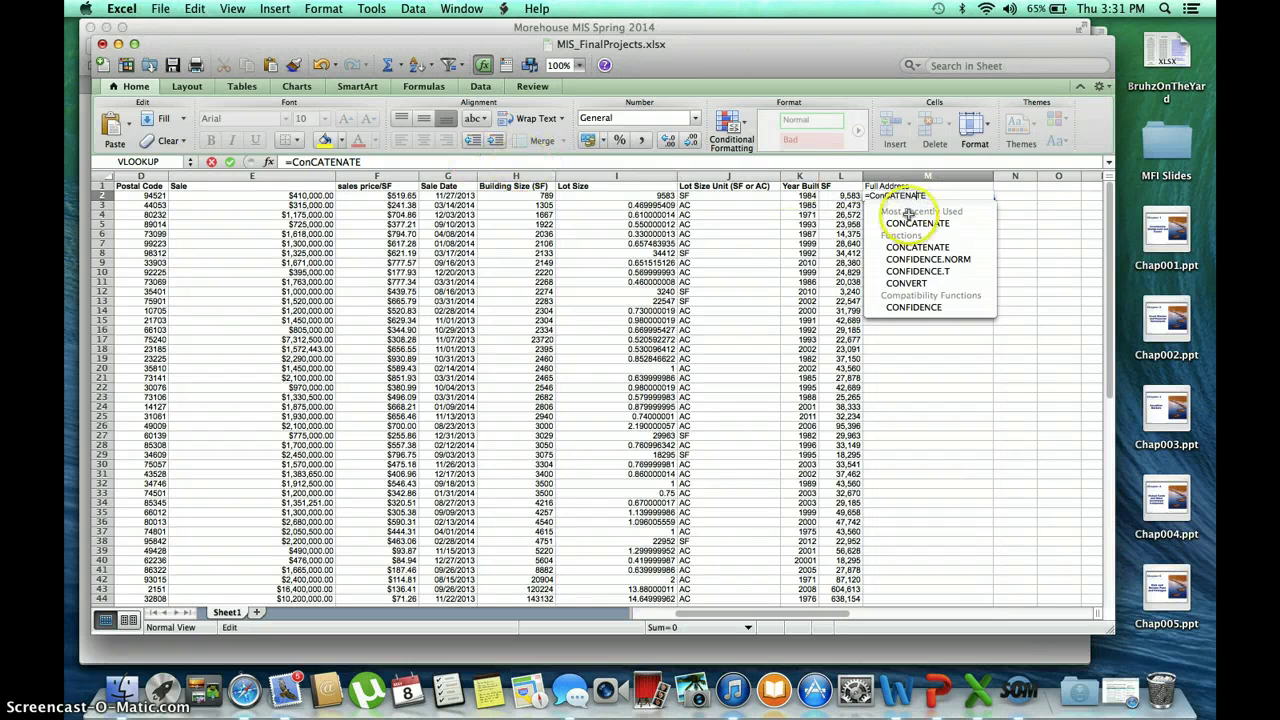
pyautogui.doubleClick(915, 246)
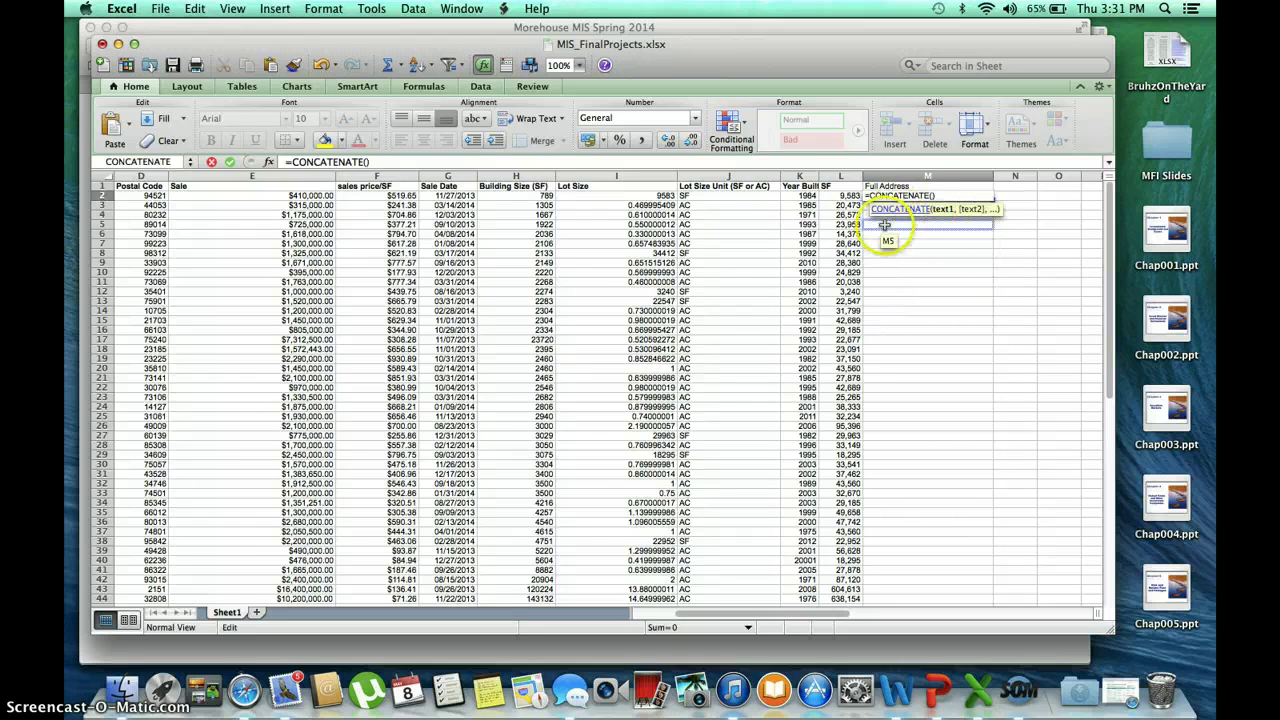
pyautogui.hscroll(-5, 370, 264)
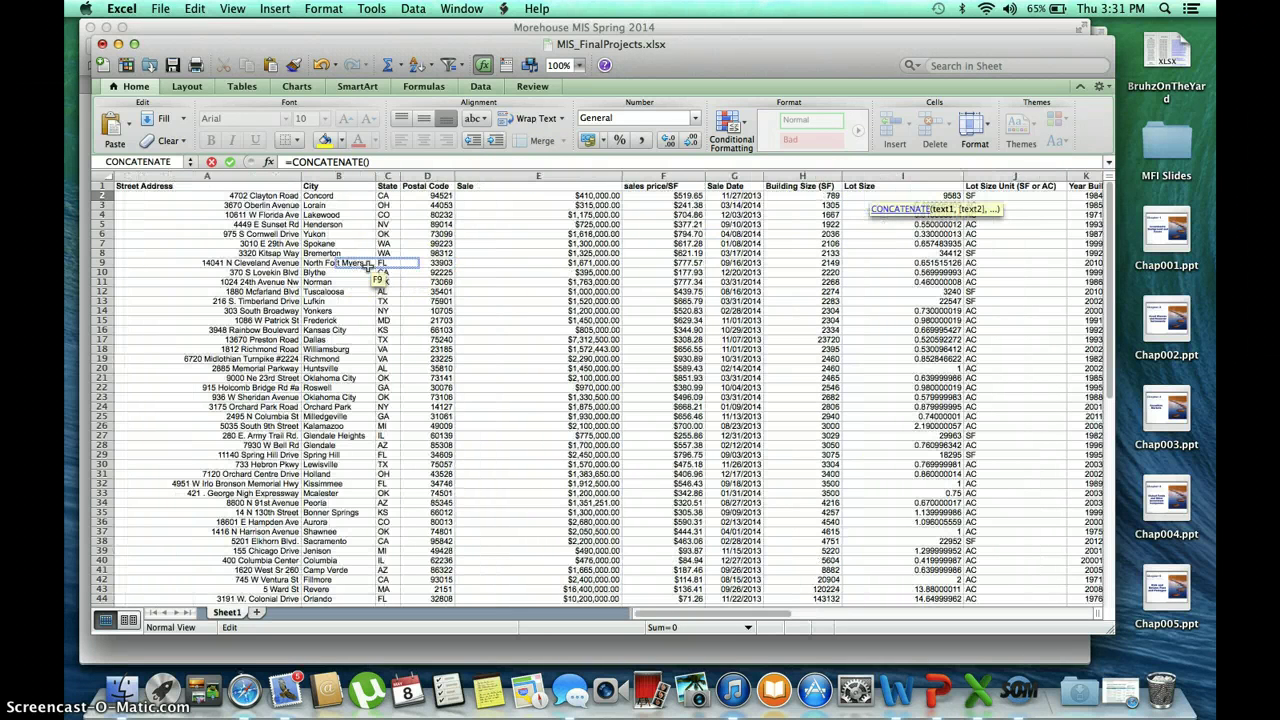
pyautogui.click(360, 163)
pyautogui.click(262, 198)
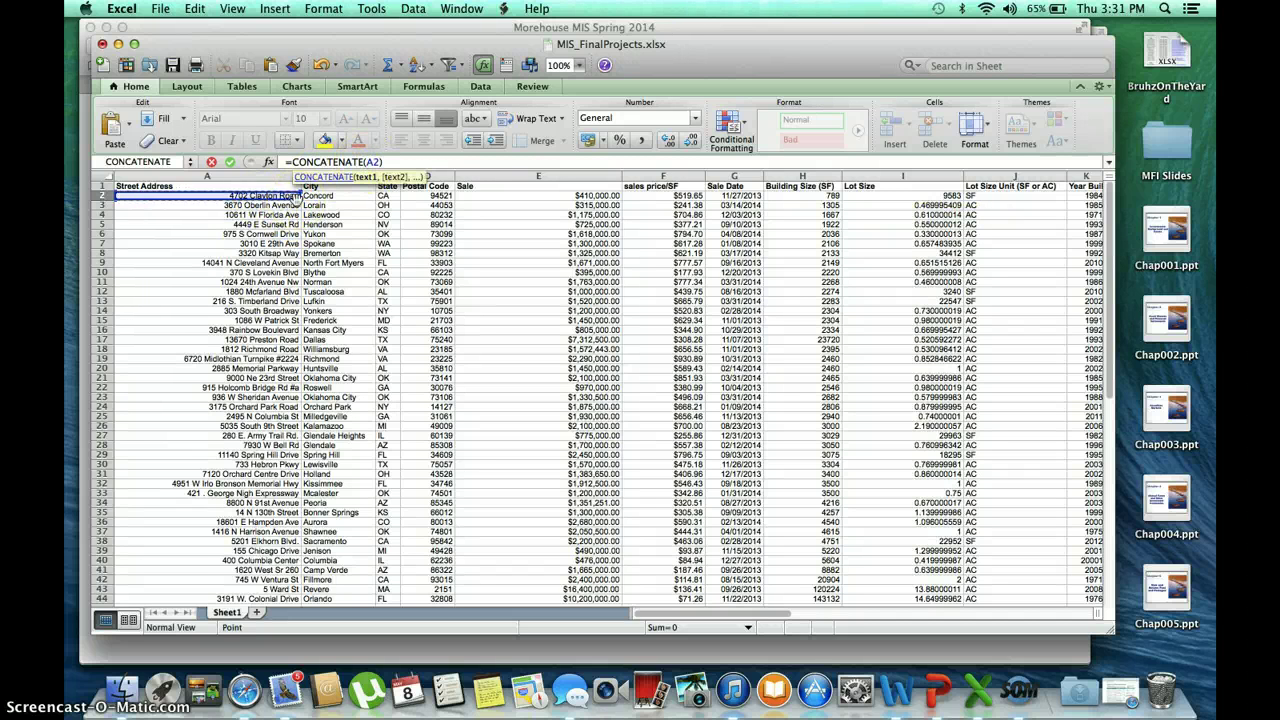
pyautogui.write(',')
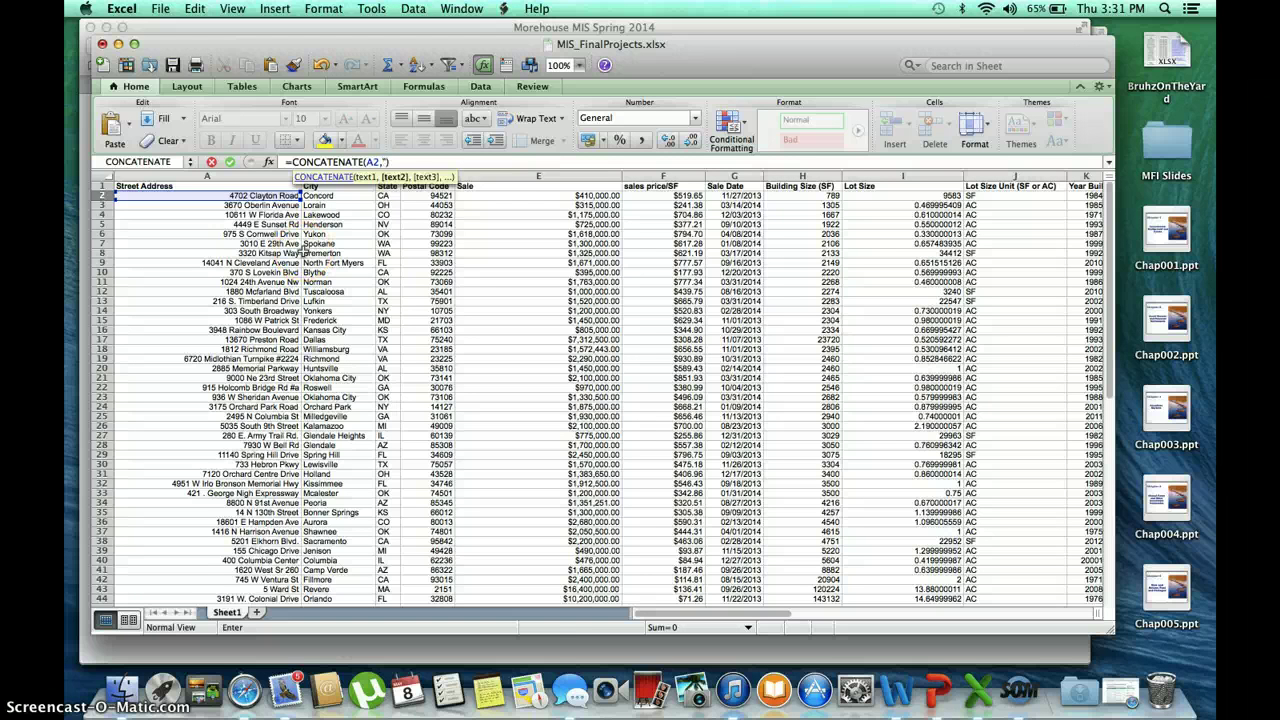
pyautogui.write('" "')
pyautogui.write(',')
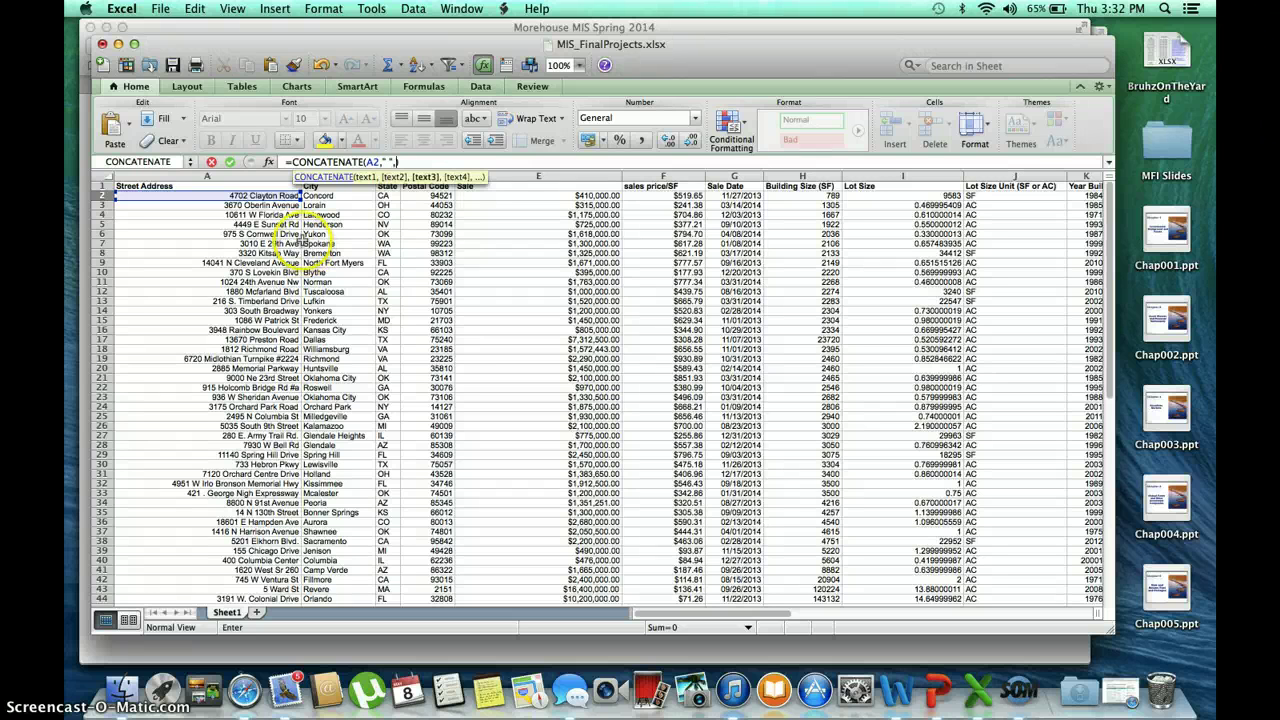
# Step: Add B2, C2 and D2 with space separators and commit the full-address formula
pyautogui.click(329, 196)
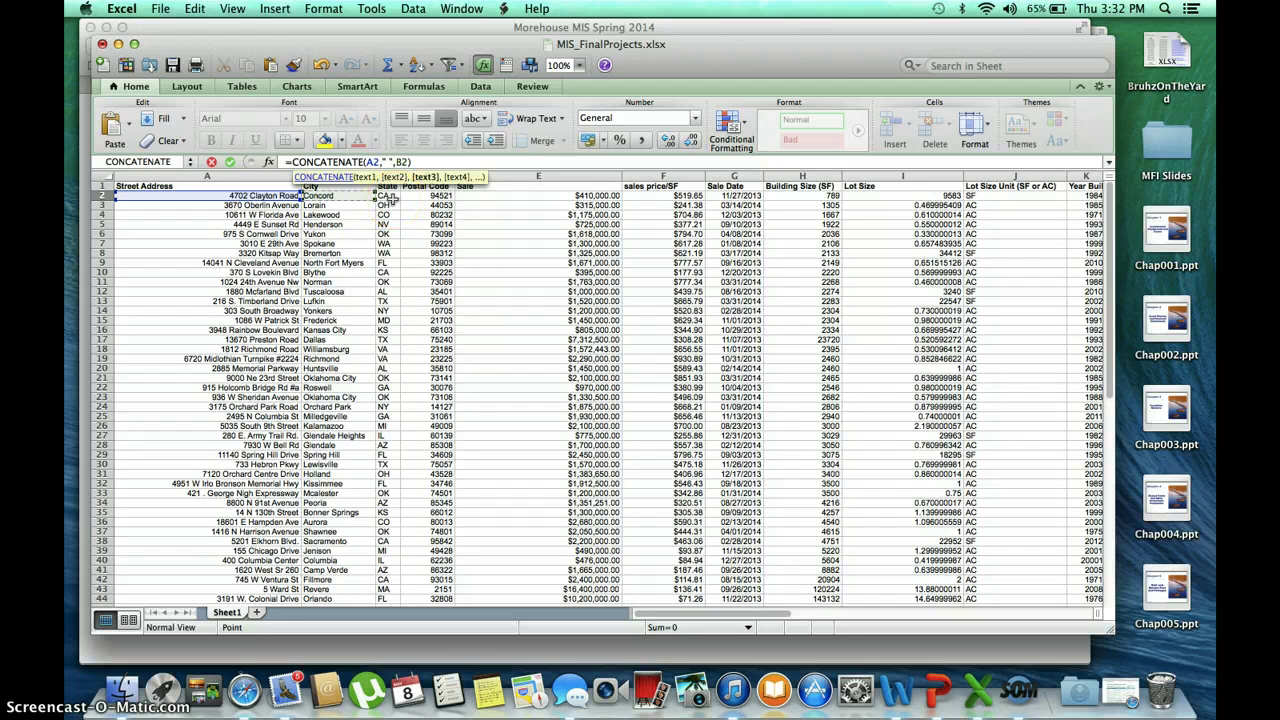
pyautogui.write(',"')
pyautogui.click(386, 197)
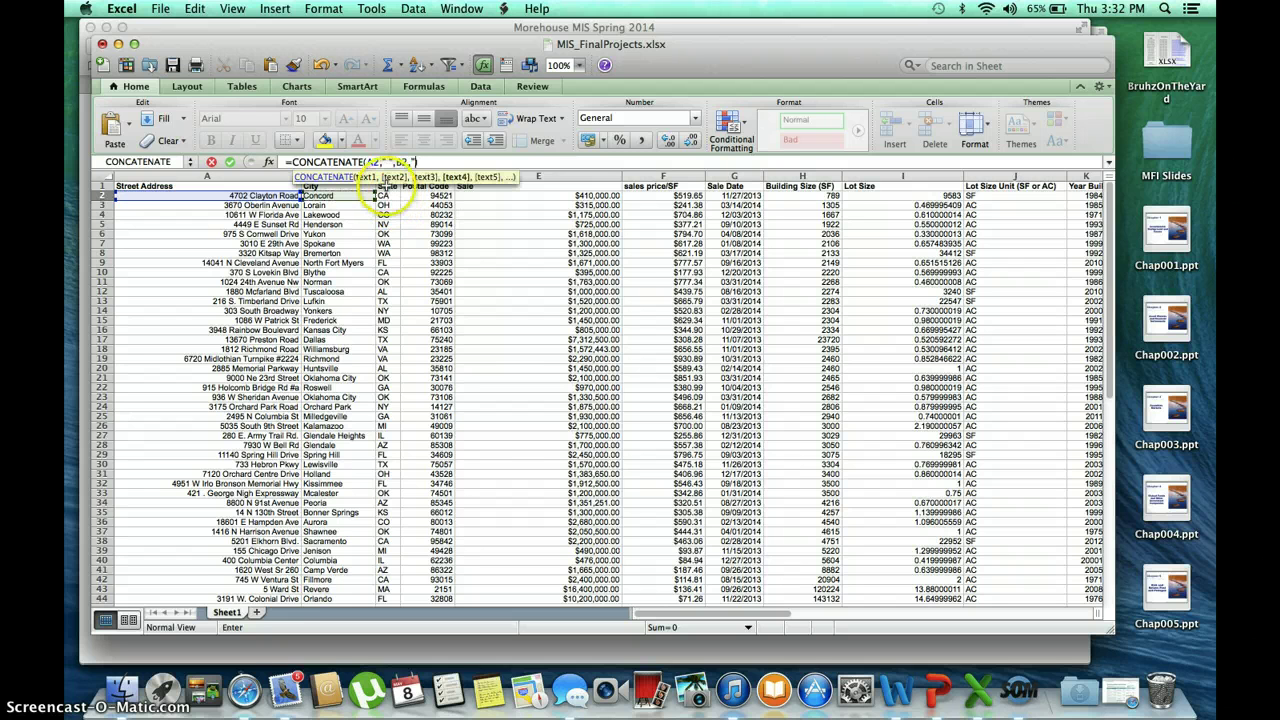
pyautogui.write('"')
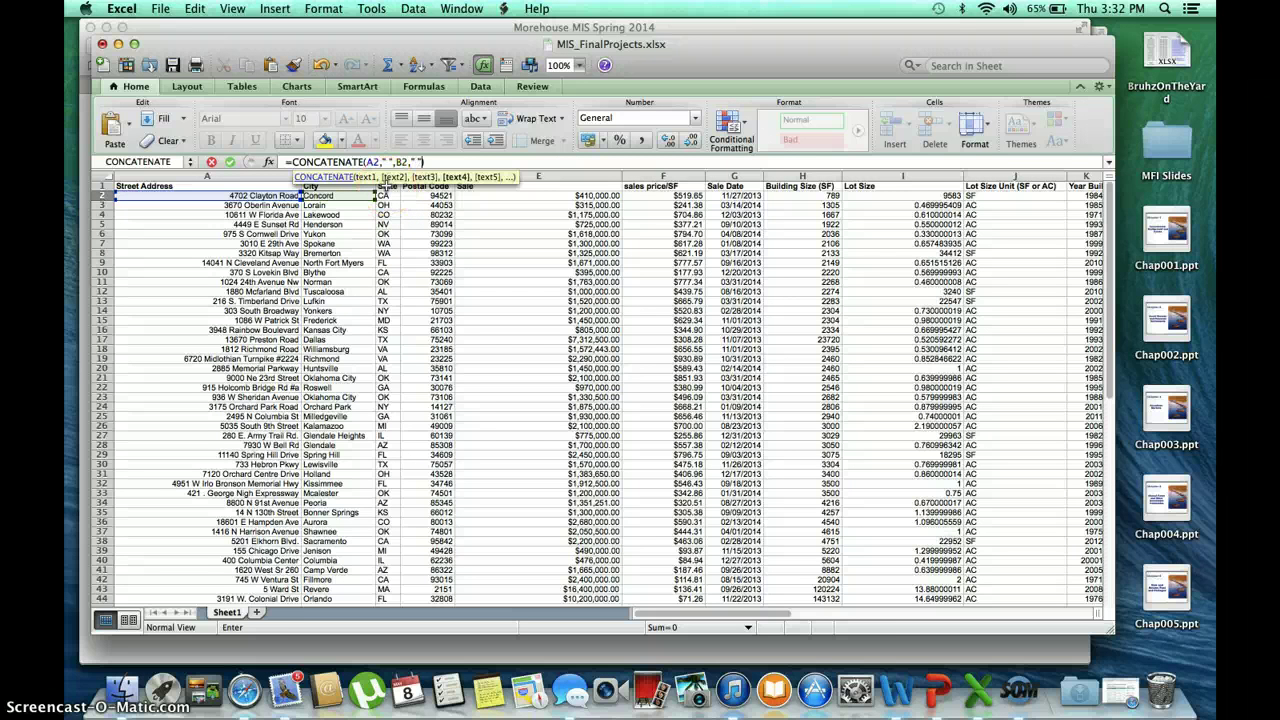
pyautogui.write(',')
pyautogui.click(386, 196)
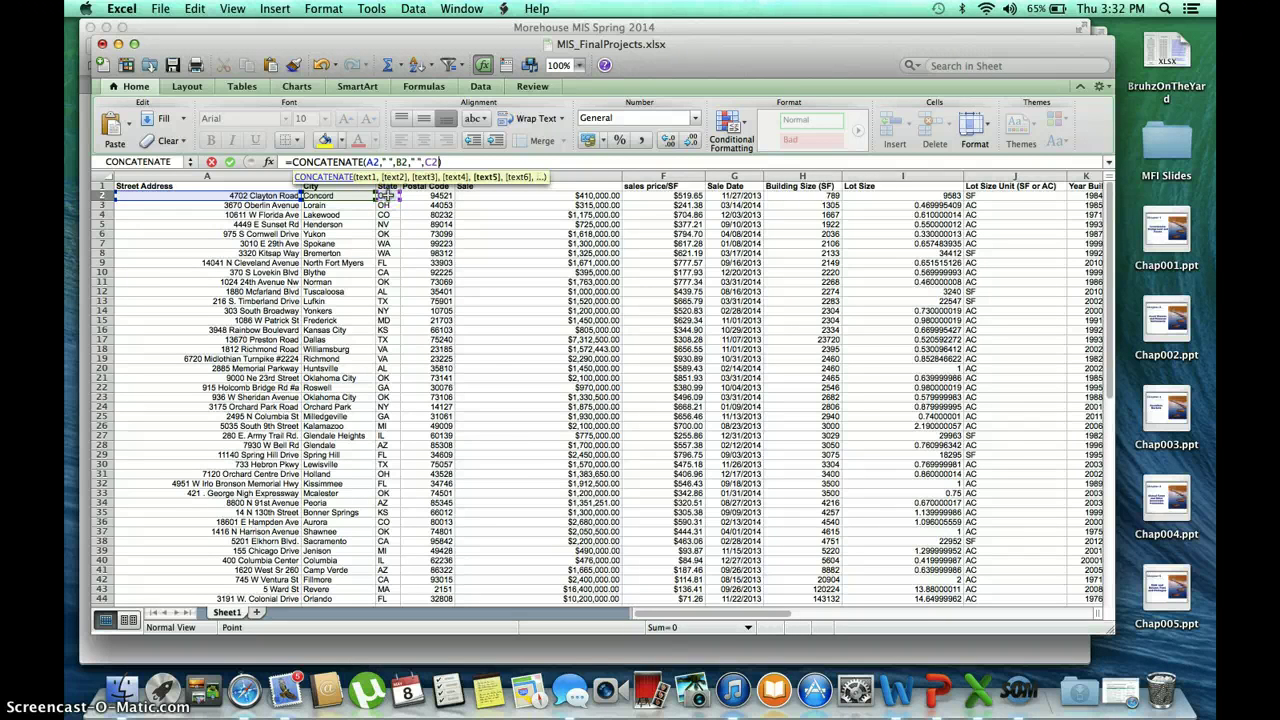
pyautogui.write(',')
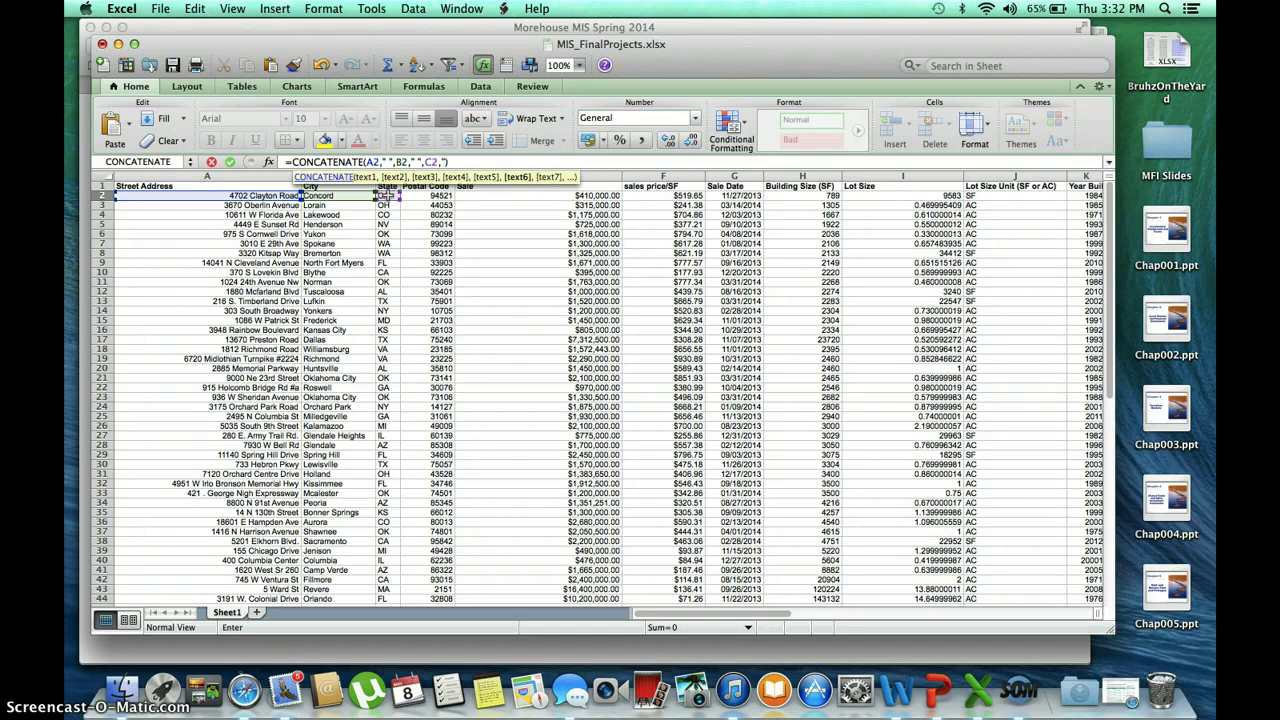
pyautogui.write('" ",')
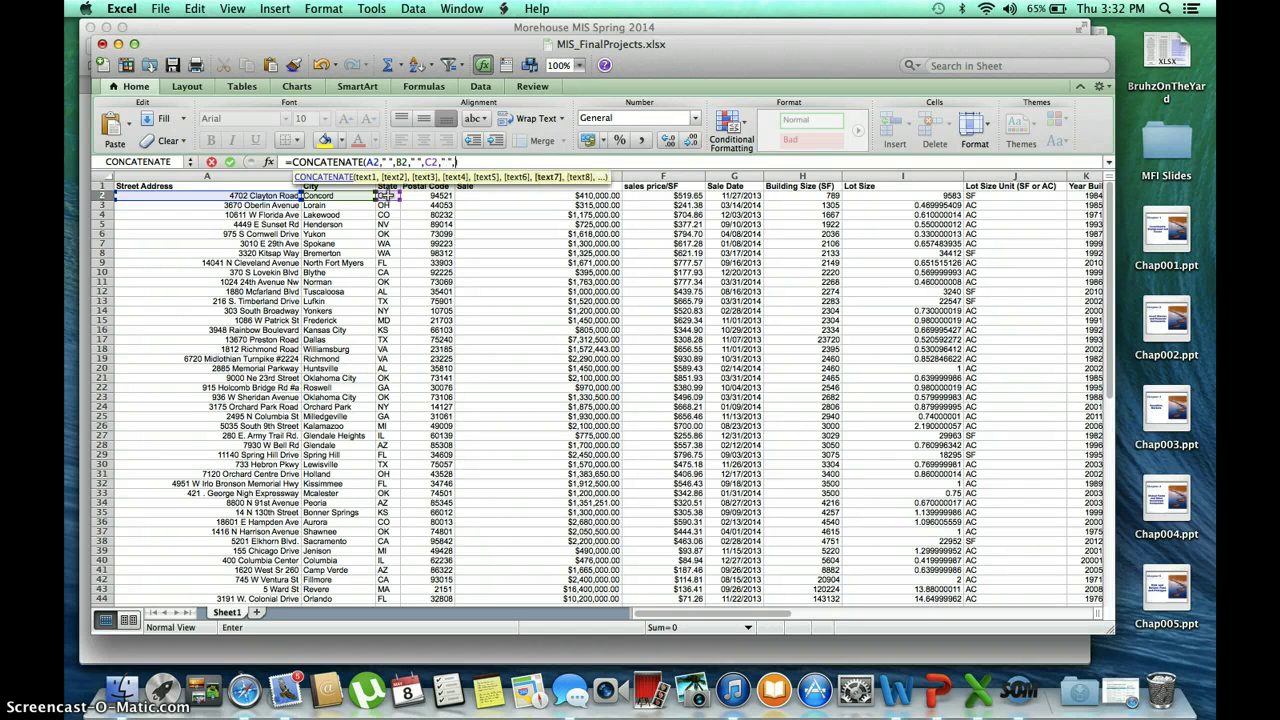
pyautogui.write(')')
pyautogui.click(432, 196)
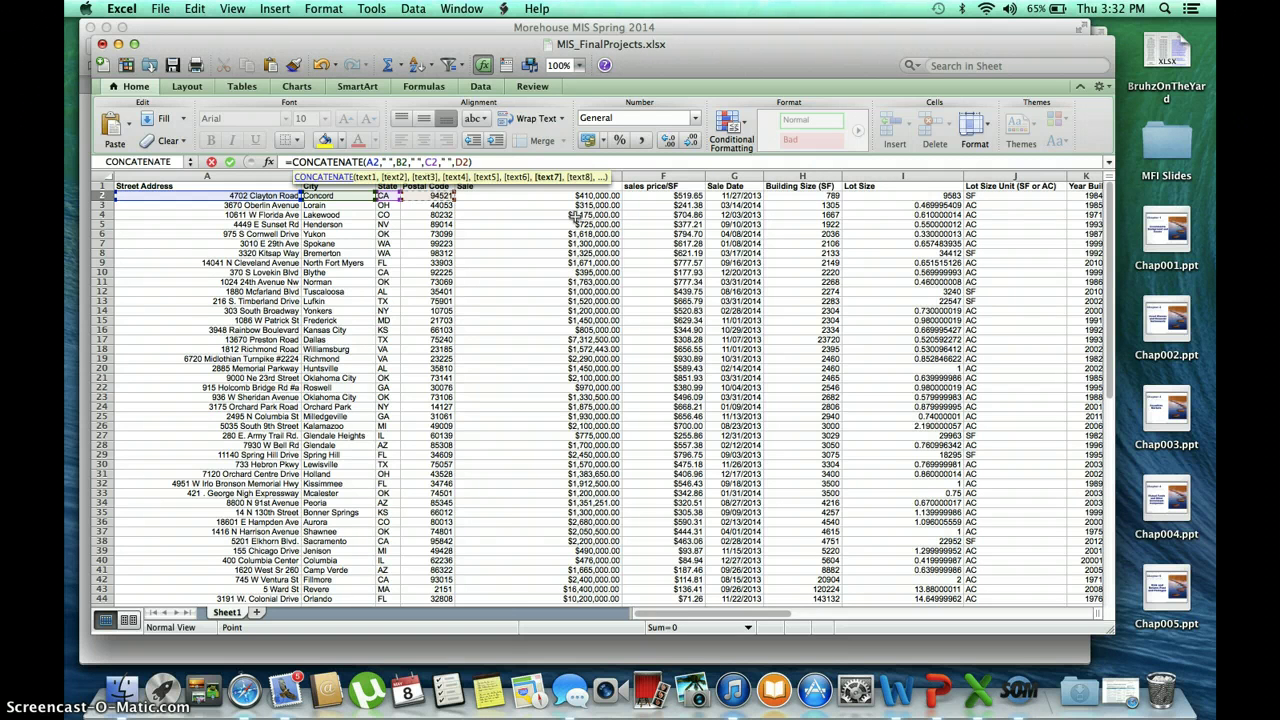
pyautogui.press('Return')
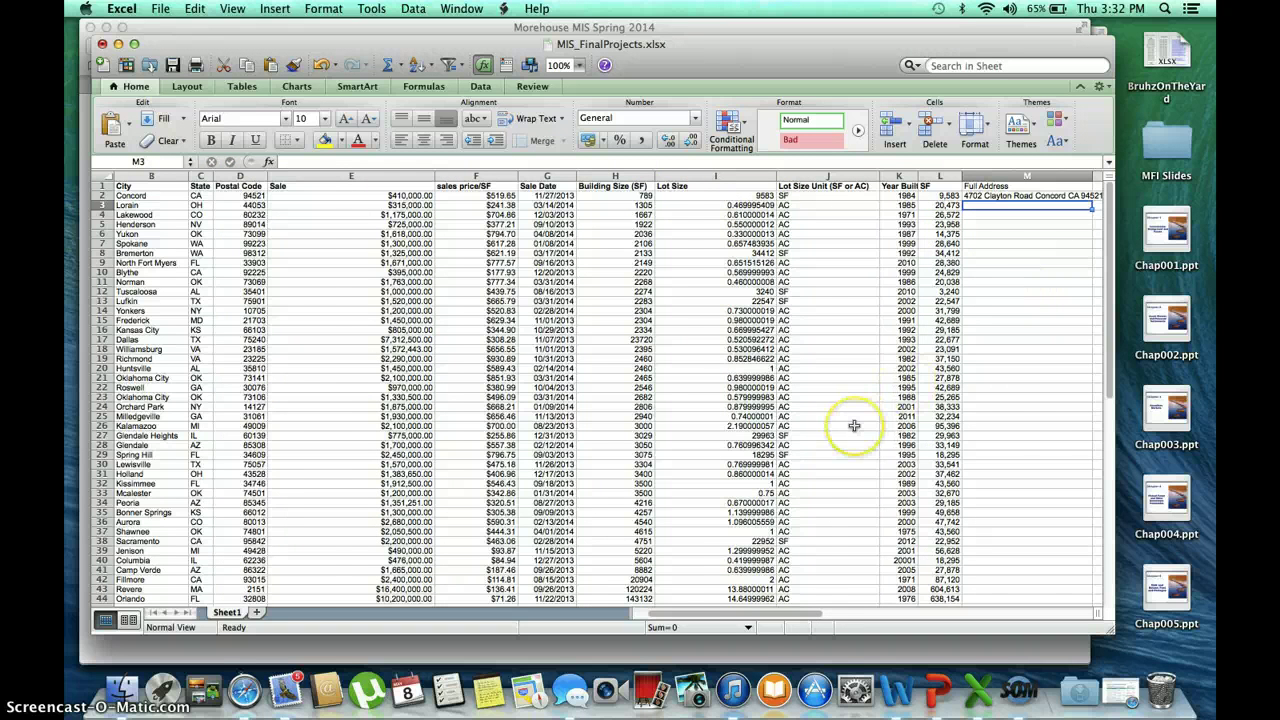
# Step: Widen column M slightly and select down from M2 toward the last property row
pyautogui.hscroll(2, 854, 425)
pyautogui.moveTo(994, 177)
pyautogui.mouseDown()
pyautogui.moveTo(1045, 177)
pyautogui.moveTo(1008, 177)
pyautogui.mouseUp()
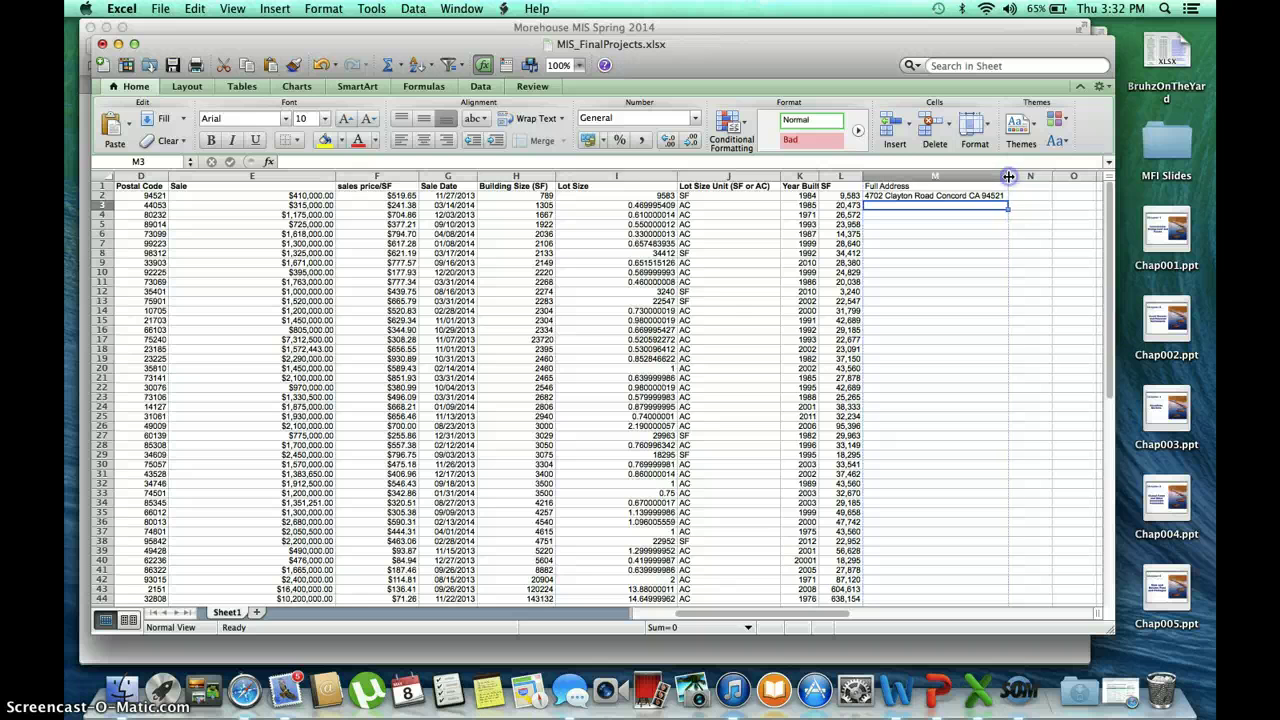
pyautogui.click(945, 195)
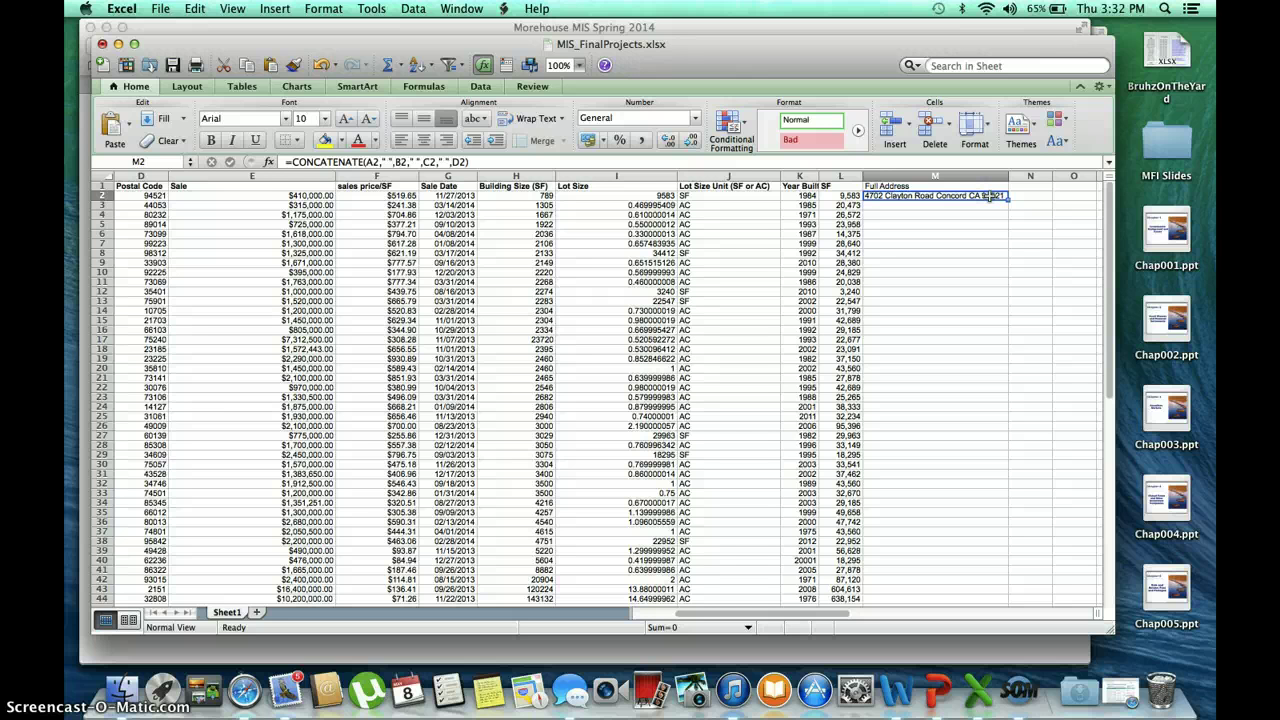
pyautogui.hotkey('shift', 'Down')
pyautogui.hotkey('shift', 'Down')
pyautogui.hotkey('shift', 'Down')
pyautogui.hotkey('shift', 'Down')
pyautogui.hotkey('shift', 'Down')
pyautogui.hotkey('shift', 'Down')
pyautogui.hotkey('shift', 'Down')
pyautogui.hotkey('shift', 'Down')
pyautogui.hotkey('shift', 'Down')
pyautogui.hotkey('shift', 'Down')
pyautogui.hotkey('shift', 'Down')
pyautogui.hotkey('shift', 'Down')
pyautogui.hotkey('shift', 'Down')
pyautogui.hotkey('shift', 'Down')
pyautogui.hotkey('shift', 'Down')
pyautogui.hotkey('shift', 'Down')
pyautogui.hotkey('shift', 'Down')
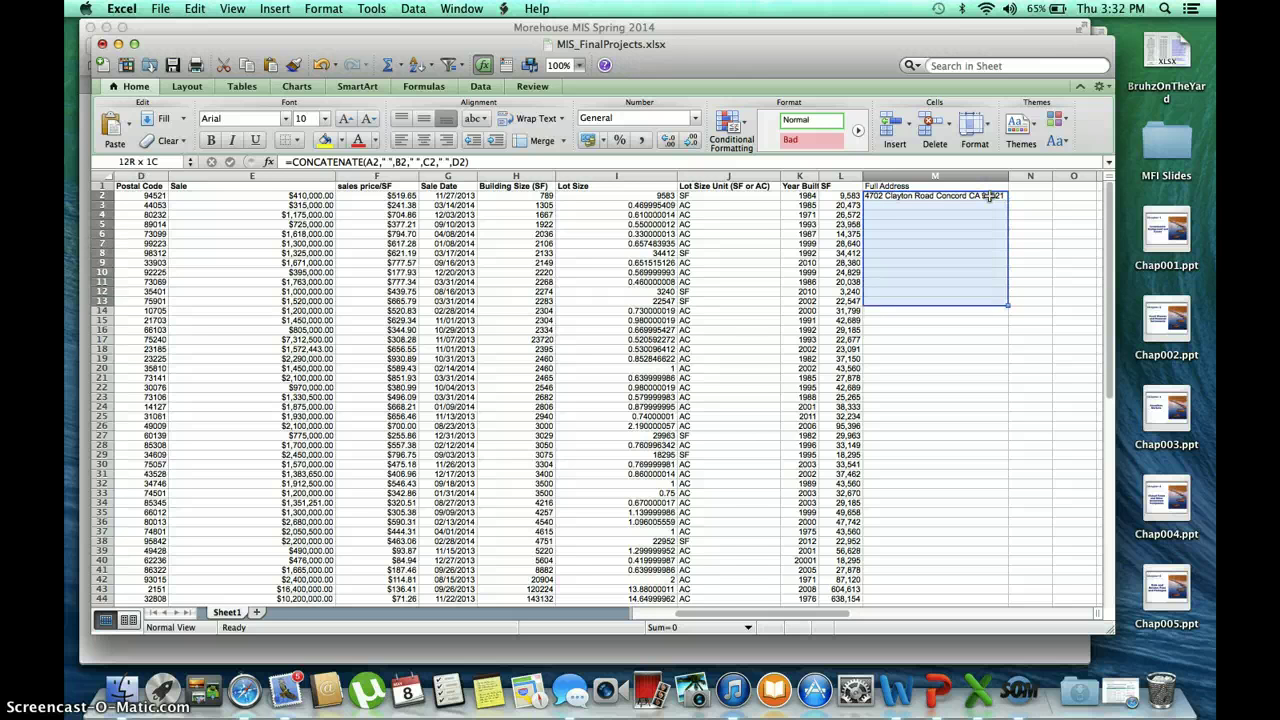
pyautogui.hotkey('shift', 'Down')
pyautogui.hotkey('shift', 'Down')
pyautogui.hotkey('shift', 'Down')
pyautogui.hotkey('shift', 'Down')
pyautogui.hotkey('shift', 'Down')
pyautogui.hotkey('shift', 'Down')
pyautogui.hotkey('shift', 'Down')
pyautogui.hotkey('shift', 'Down')
pyautogui.hotkey('shift', 'Down')
pyautogui.hotkey('shift', 'Down')
pyautogui.hotkey('shift', 'Down')
pyautogui.hotkey('shift', 'Down')
pyautogui.hotkey('shift', 'Down')
pyautogui.hotkey('shift', 'Down')
pyautogui.hotkey('shift', 'Down')
pyautogui.hotkey('shift', 'Down')
pyautogui.hotkey('shift', 'Down')
pyautogui.hotkey('shift', 'Down')
pyautogui.hotkey('shift', 'Down')
pyautogui.hotkey('shift', 'Down')
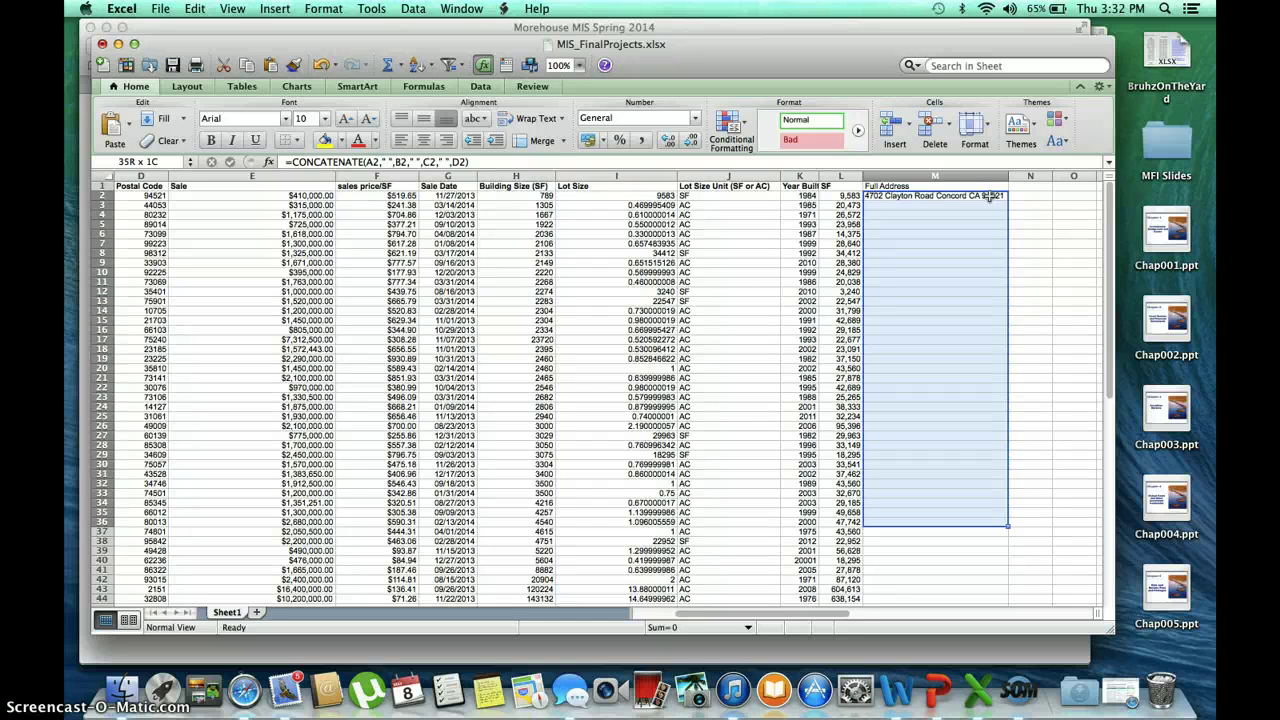
pyautogui.hotkey('shift', 'Down')
pyautogui.hotkey('shift', 'Down')
pyautogui.hotkey('shift', 'Down')
pyautogui.hotkey('shift', 'Down')
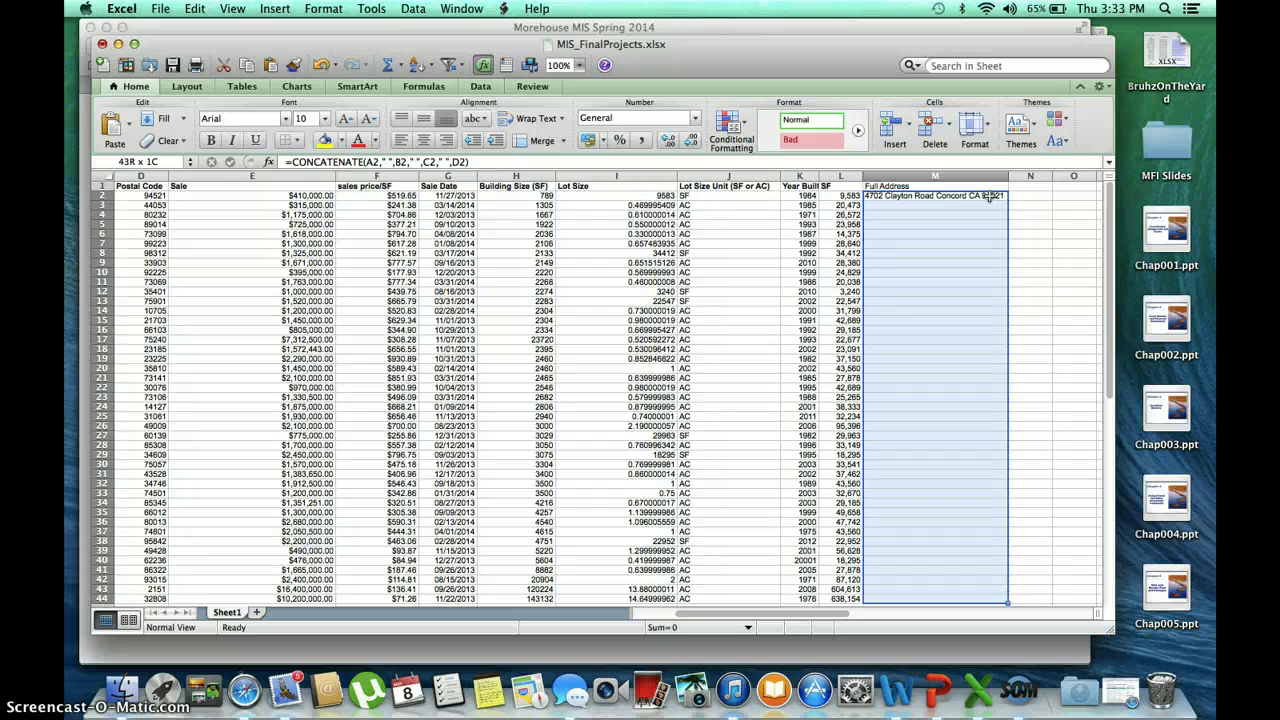
pyautogui.scroll(-2, 991, 294)
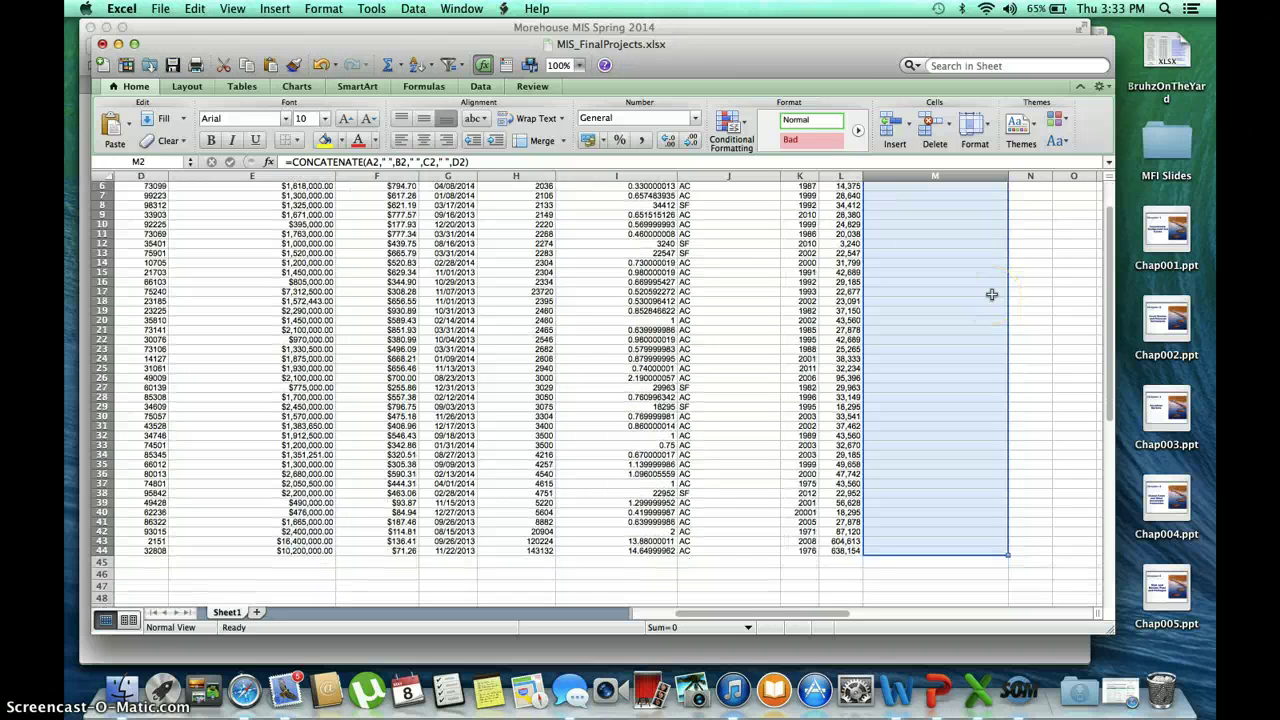
pyautogui.press('Return')
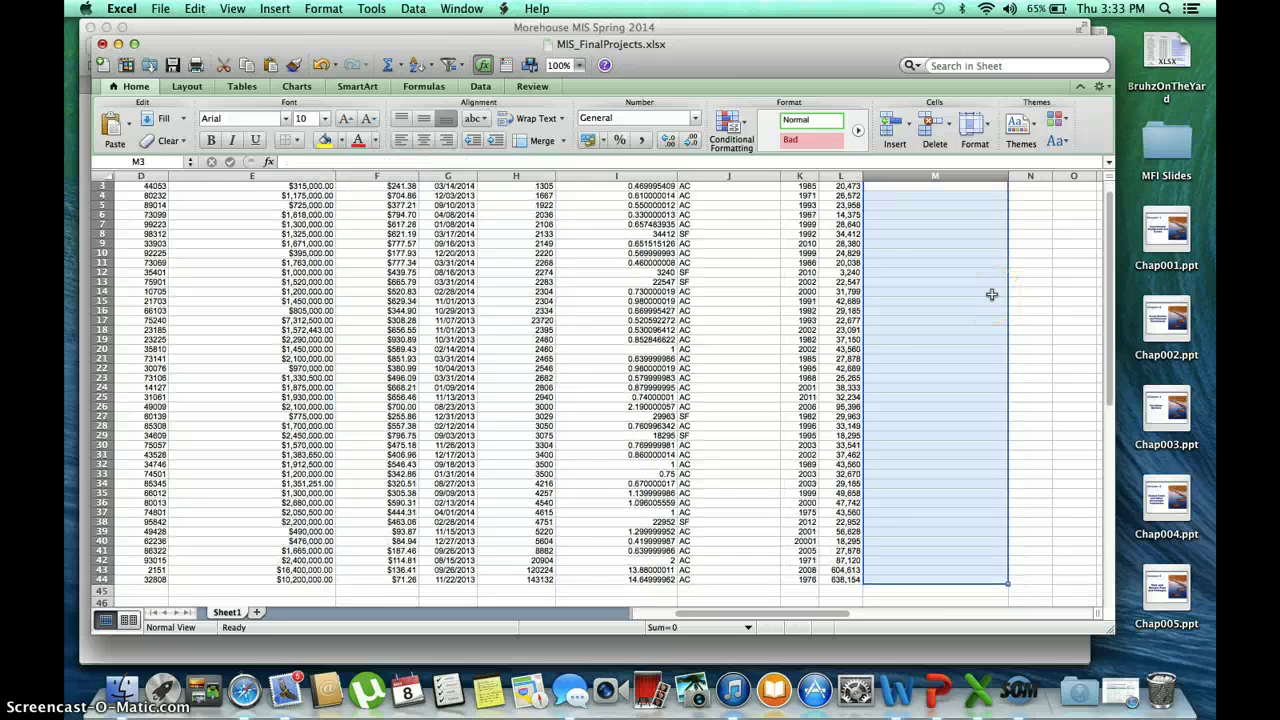
pyautogui.scroll(1, 991, 294)
# Step: Copy the M2 address formula and paste it into M3 through M44
pyautogui.click(957, 195)
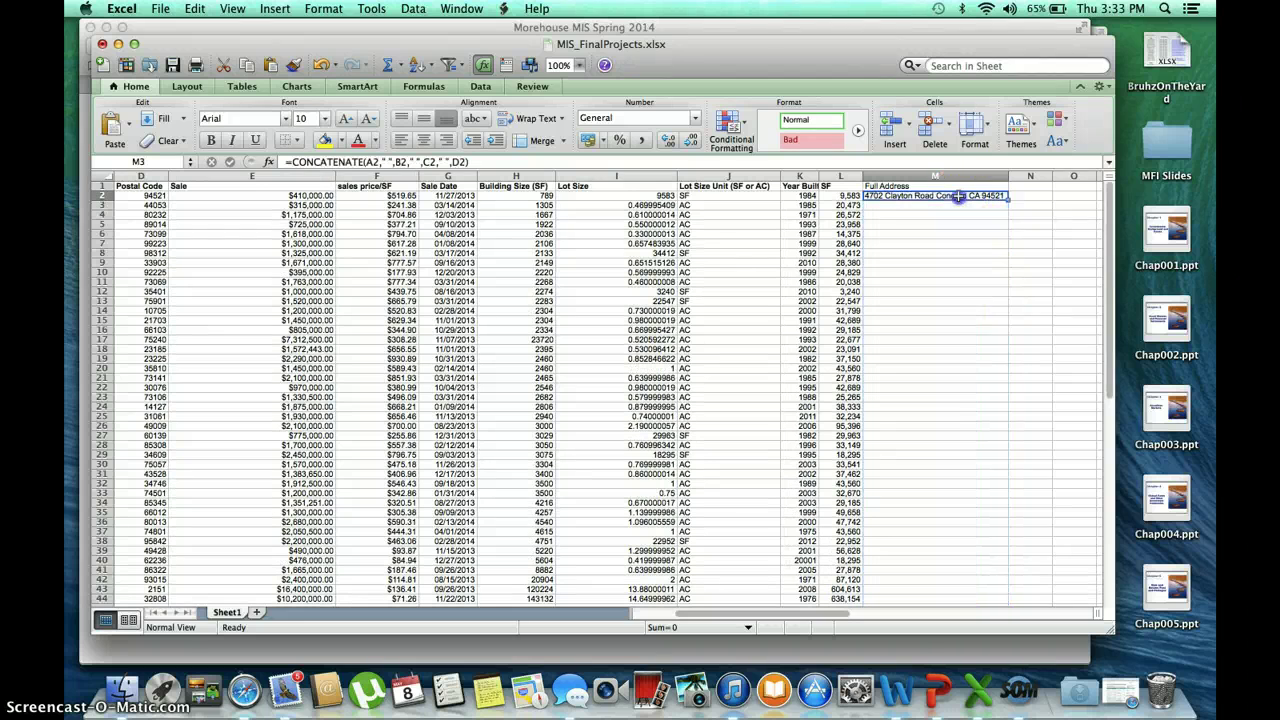
pyautogui.rightClick(957, 195)
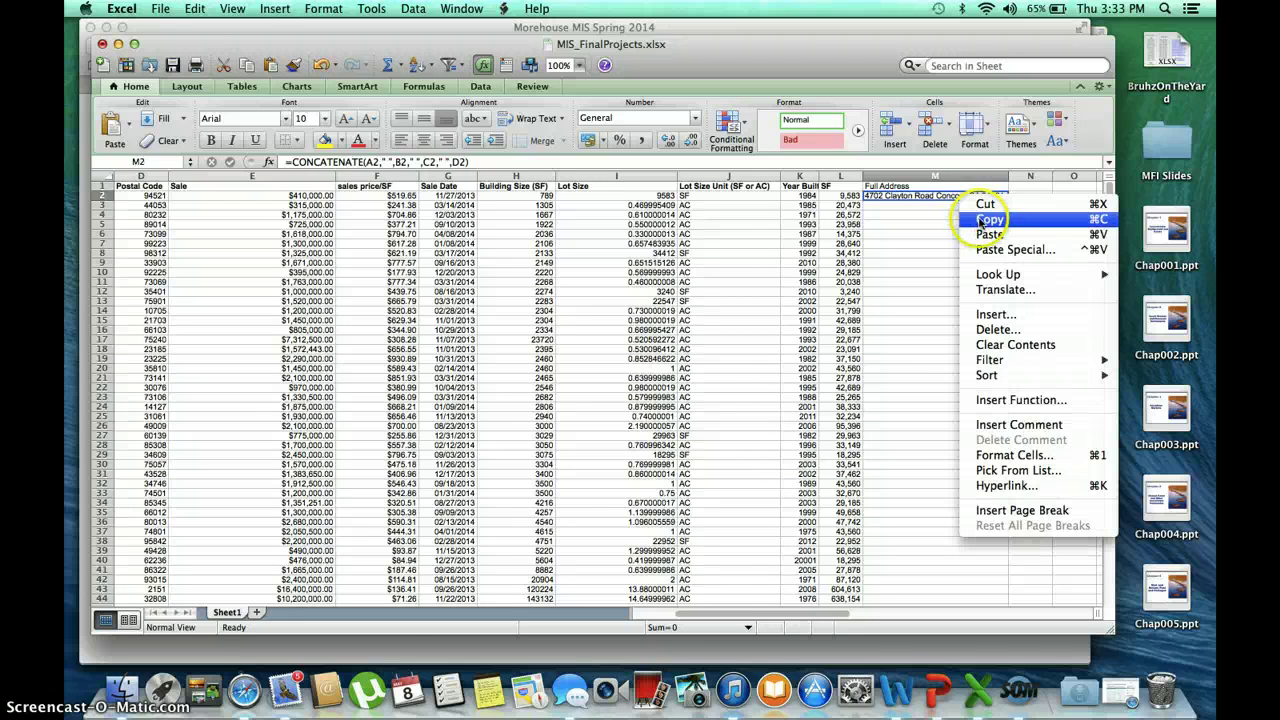
pyautogui.click(980, 219)
pyautogui.moveTo(955, 204); pyautogui.dragTo(955, 207)
pyautogui.hotkey('shift', 'Down')
pyautogui.hotkey('shift', 'Down')
pyautogui.hotkey('shift', 'Down')
pyautogui.hotkey('shift', 'Down')
pyautogui.hotkey('shift', 'Down')
pyautogui.hotkey('shift', 'Down')
pyautogui.hotkey('shift', 'Down')
pyautogui.hotkey('shift', 'Down')
pyautogui.hotkey('shift', 'Down')
pyautogui.hotkey('shift', 'Down')
pyautogui.hotkey('shift', 'Down')
pyautogui.hotkey('shift', 'Down')
pyautogui.hotkey('shift', 'Down')
pyautogui.hotkey('shift', 'Down')
pyautogui.hotkey('shift', 'Down')
pyautogui.hotkey('shift', 'Down')
pyautogui.hotkey('shift', 'Down')
pyautogui.hotkey('shift', 'Down')
pyautogui.hotkey('shift', 'Down')
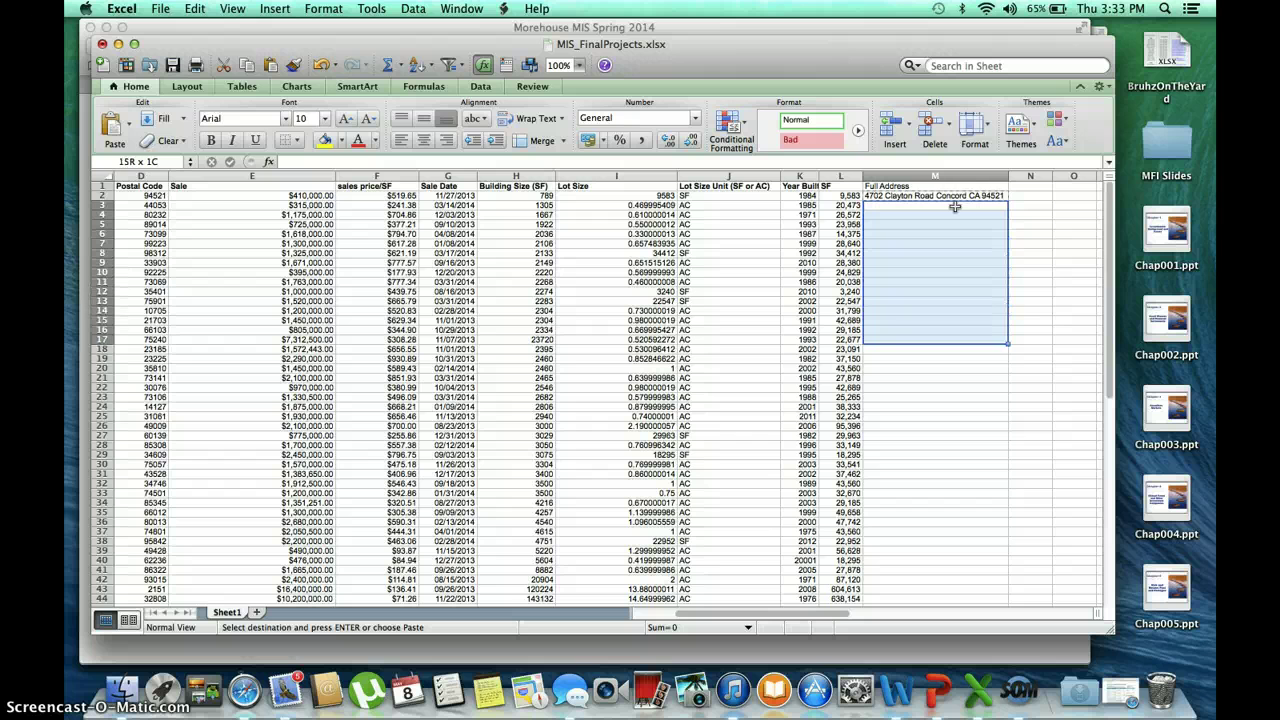
pyautogui.hotkey('shift', 'Down')
pyautogui.hotkey('shift', 'Down')
pyautogui.hotkey('shift', 'Down')
pyautogui.hotkey('shift', 'Down')
pyautogui.hotkey('shift', 'Down')
pyautogui.hotkey('shift', 'Down')
pyautogui.hotkey('shift', 'Down')
pyautogui.hotkey('shift', 'Down')
pyautogui.hotkey('shift', 'Down')
pyautogui.hotkey('shift', 'Down')
pyautogui.hotkey('shift', 'Down')
pyautogui.hotkey('shift', 'Down')
pyautogui.hotkey('shift', 'Down')
pyautogui.hotkey('shift', 'Down')
pyautogui.hotkey('shift', 'Down')
pyautogui.hotkey('shift', 'Down')
pyautogui.hotkey('shift', 'Down')
pyautogui.hotkey('shift', 'Down')
pyautogui.hotkey('shift', 'Down')
pyautogui.hotkey('shift', 'Down')
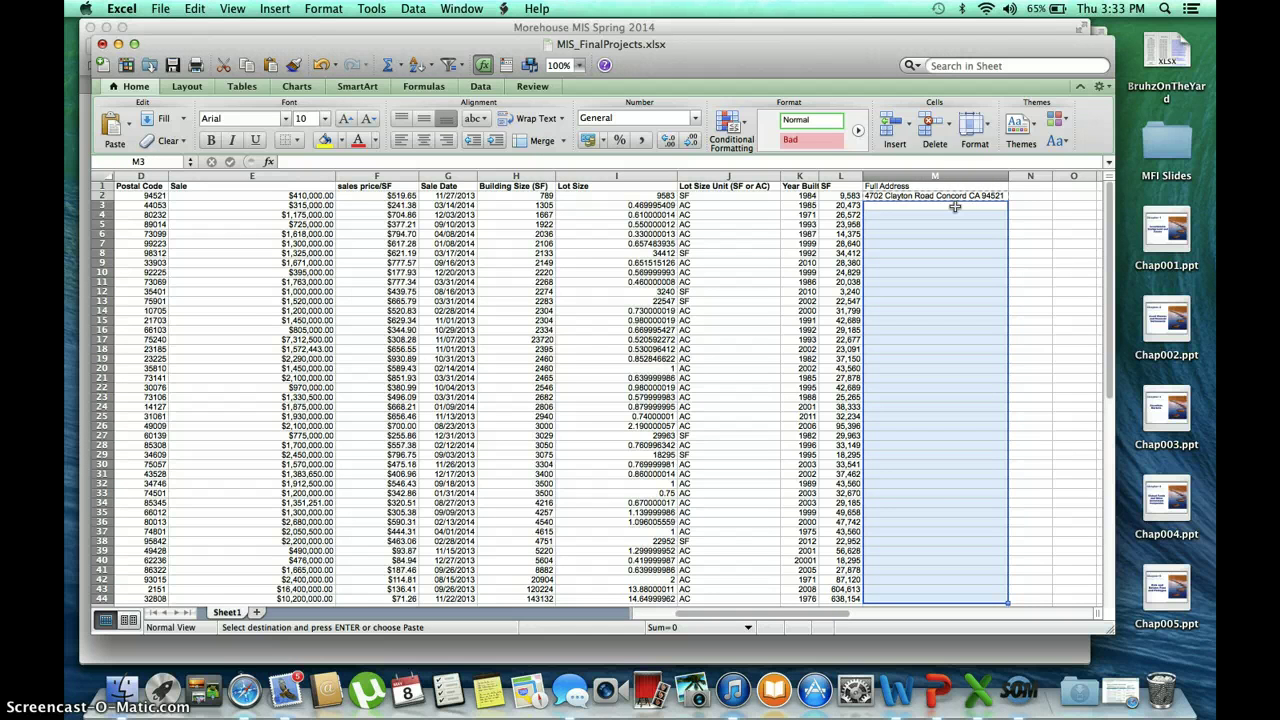
pyautogui.press('super+v')
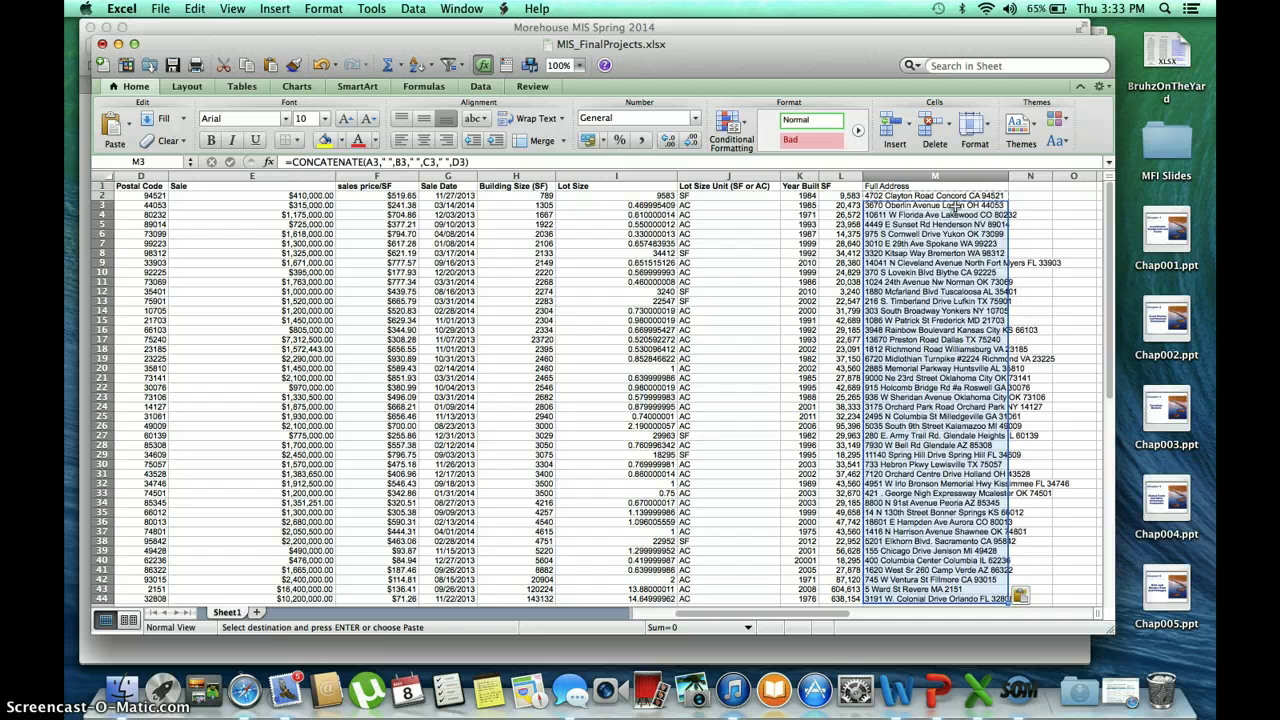
# Step: Widen column M so full addresses fit, then select the Full Address header text
pyautogui.click(1018, 187)
pyautogui.click(1005, 177)
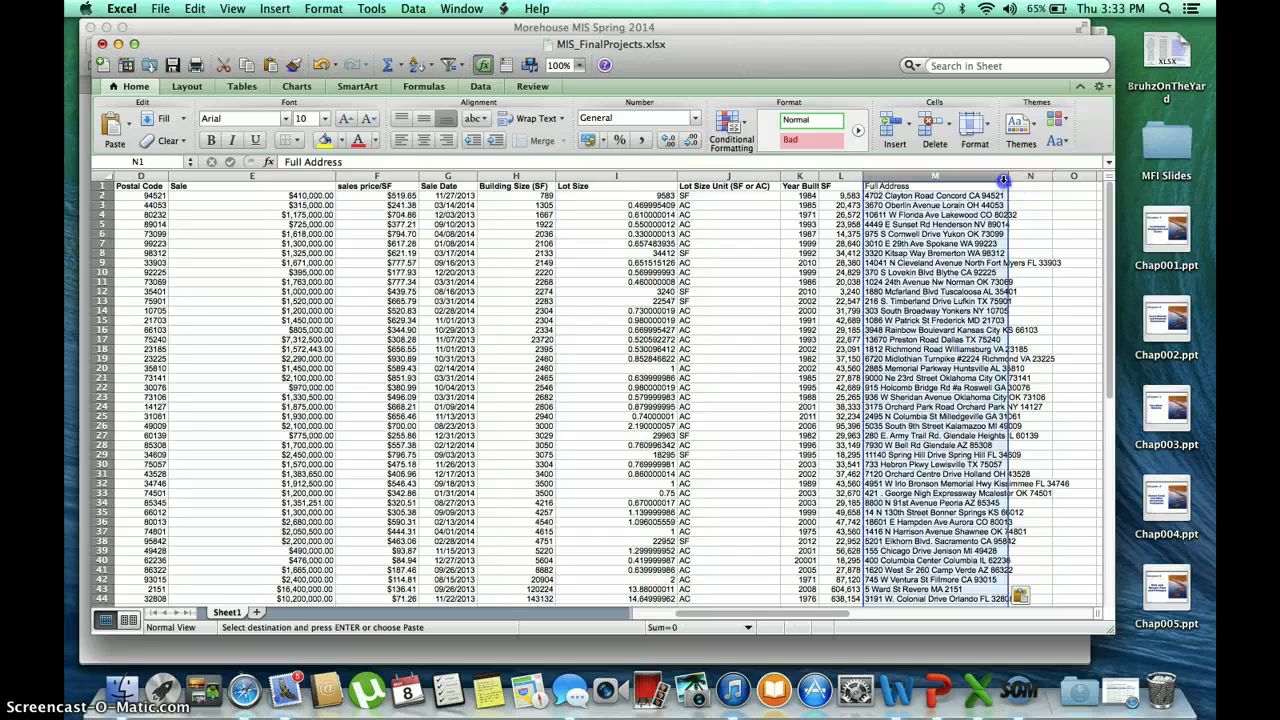
pyautogui.moveTo(1009, 177); pyautogui.dragTo(1073, 177)
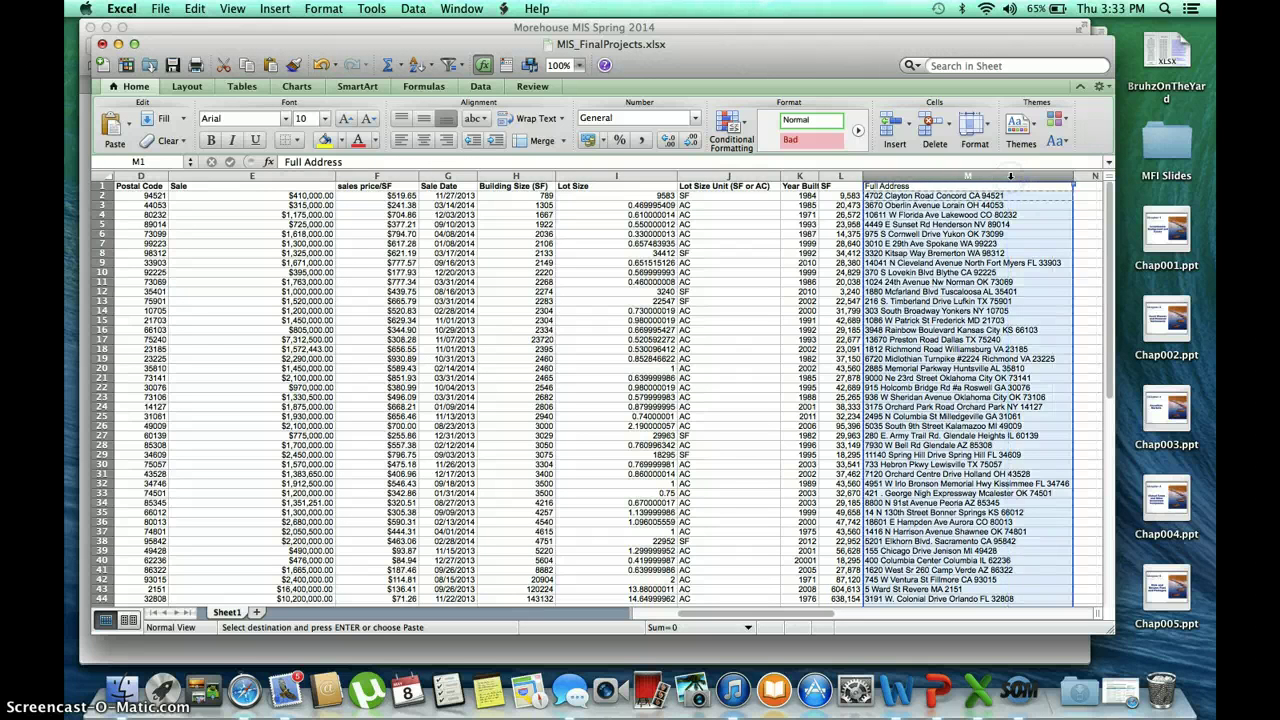
pyautogui.click(903, 185)
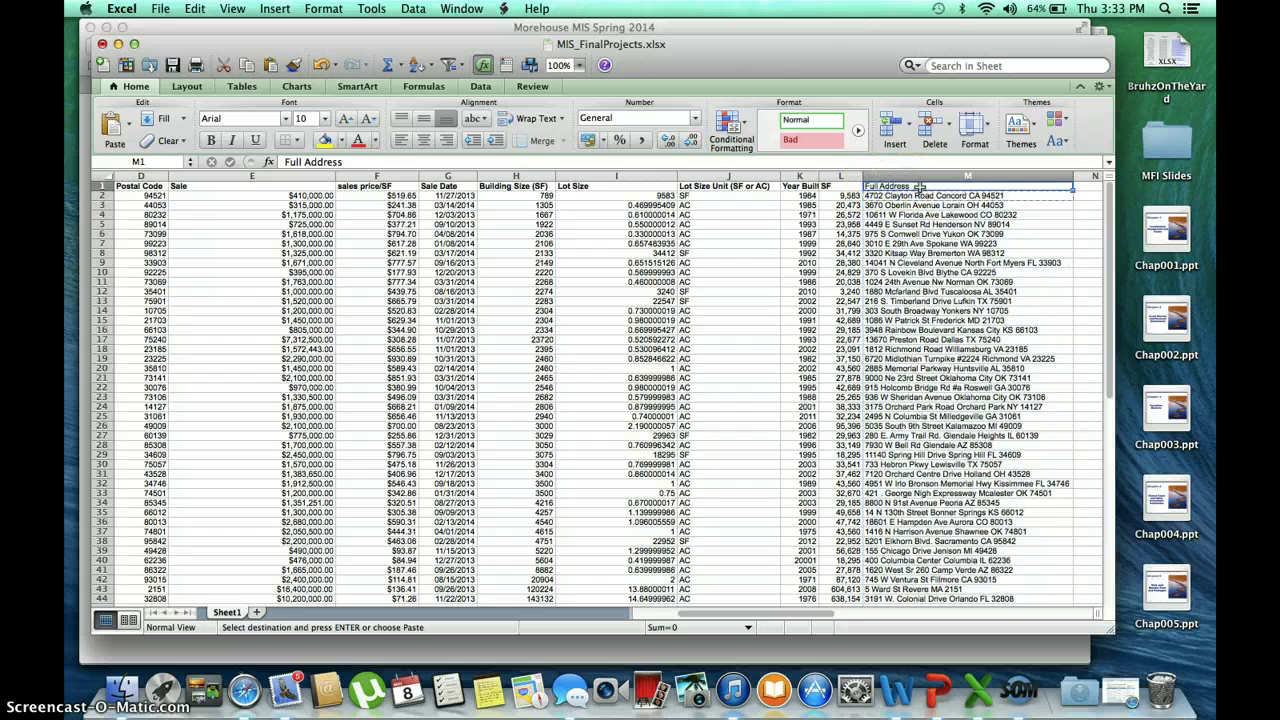
pyautogui.doubleClick(919, 185)
pyautogui.moveTo(919, 185); pyautogui.dragTo(866, 186)
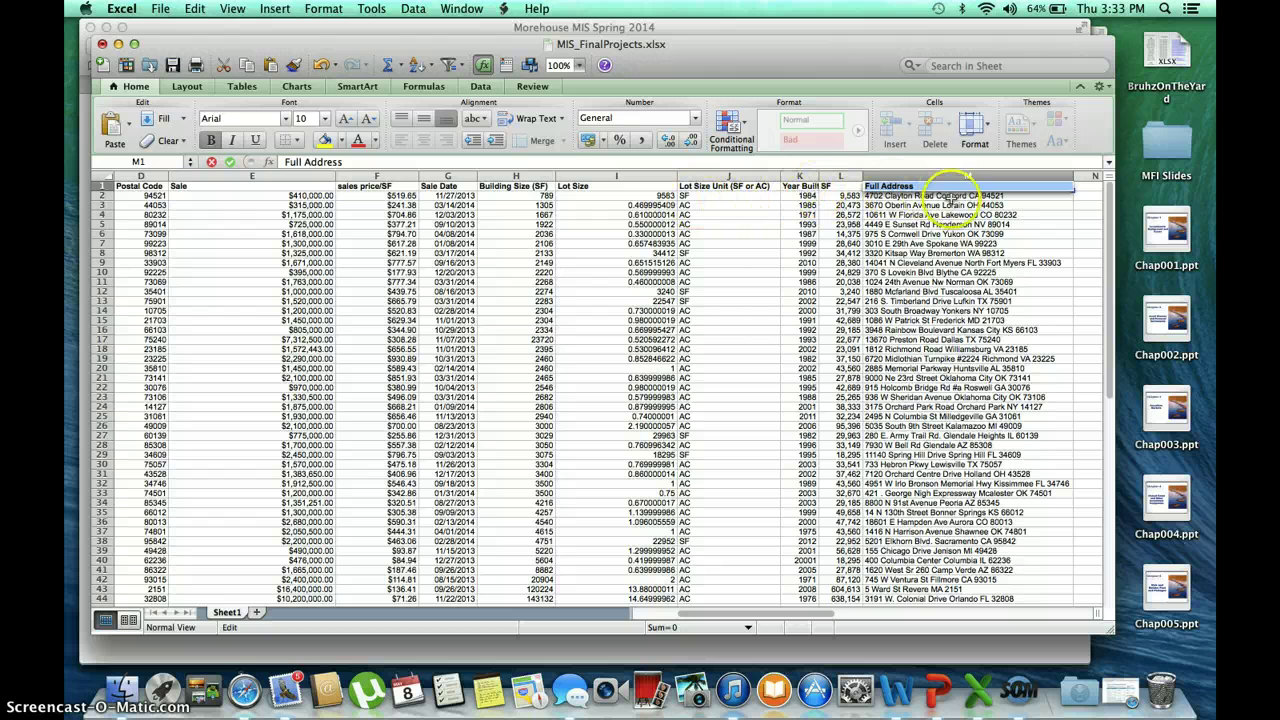
# Step: Save the workbook to Documents as MIS_FinalProject.FusionTable in Excel Workbook (.xlsx) format
pyautogui.click(159, 10)
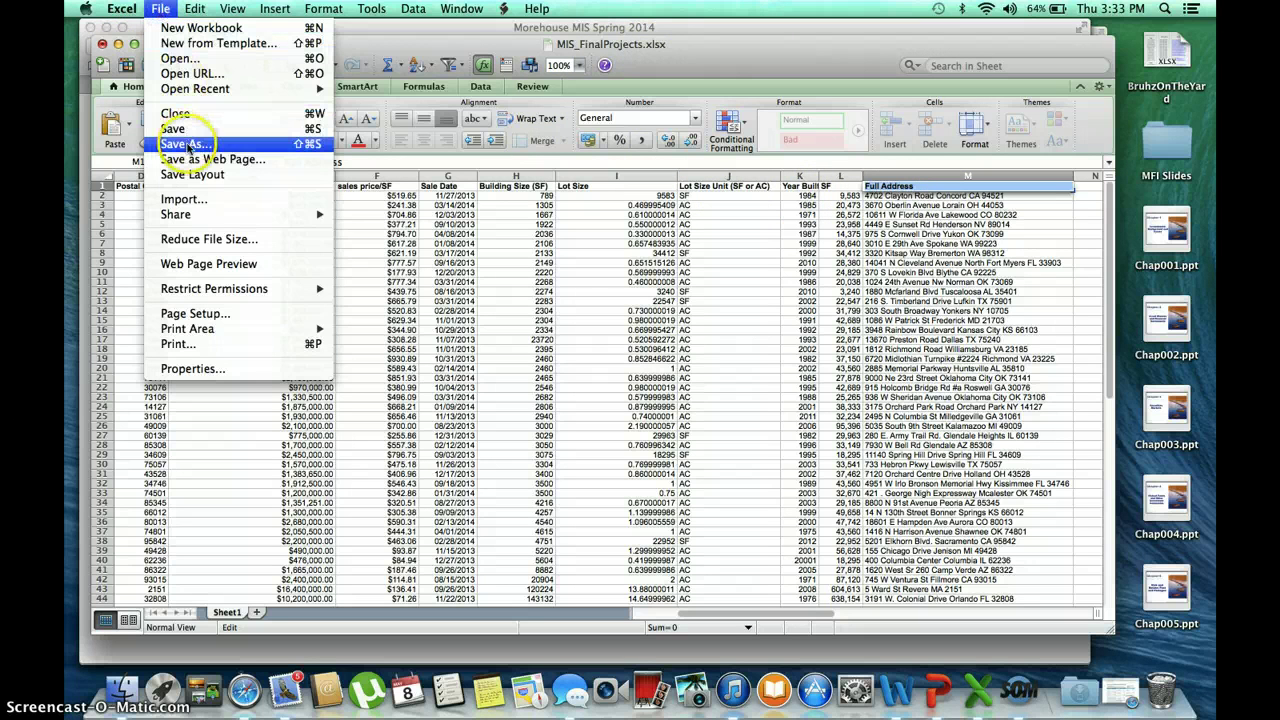
pyautogui.click(186, 145)
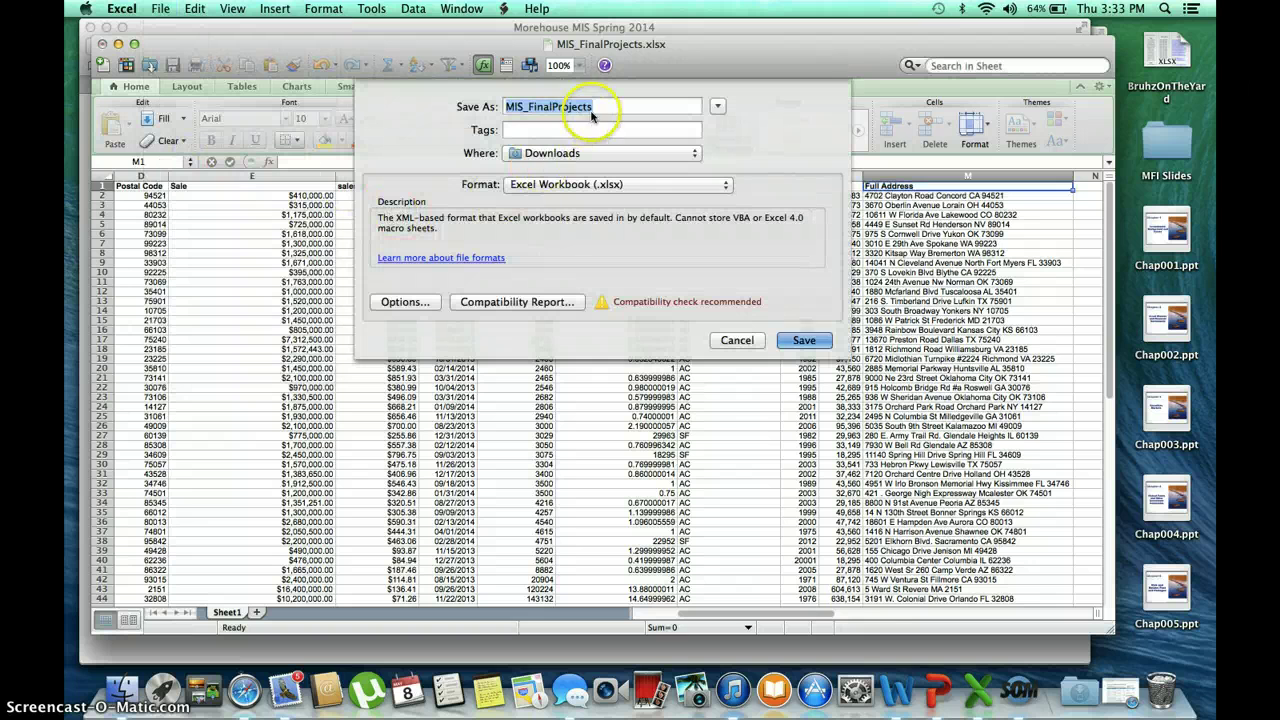
pyautogui.click(604, 106)
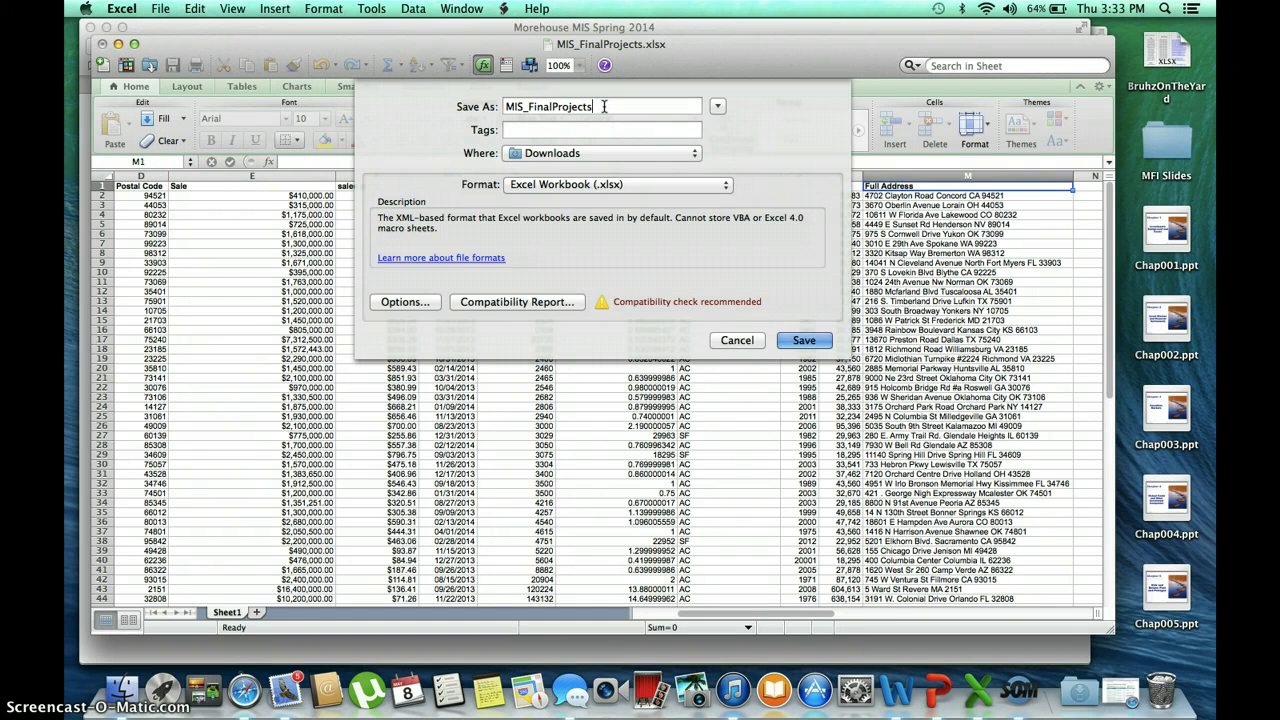
pyautogui.click(694, 155)
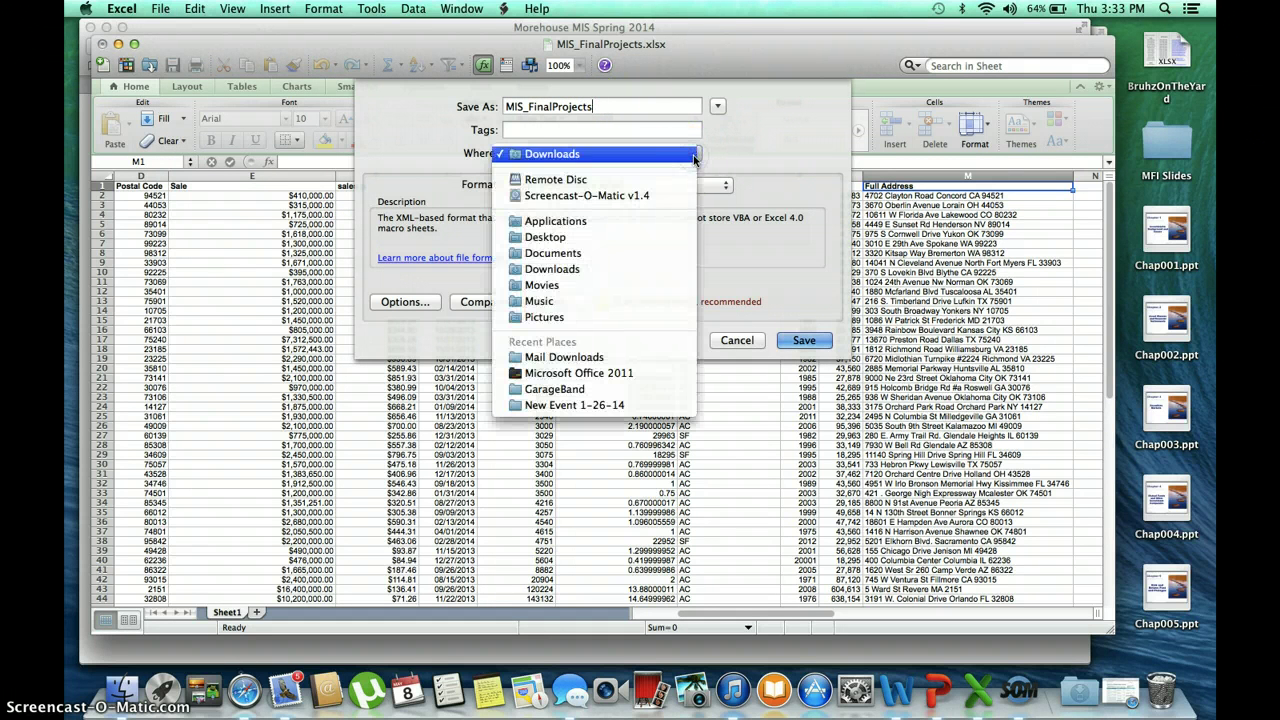
pyautogui.click(572, 253)
pyautogui.click(725, 185)
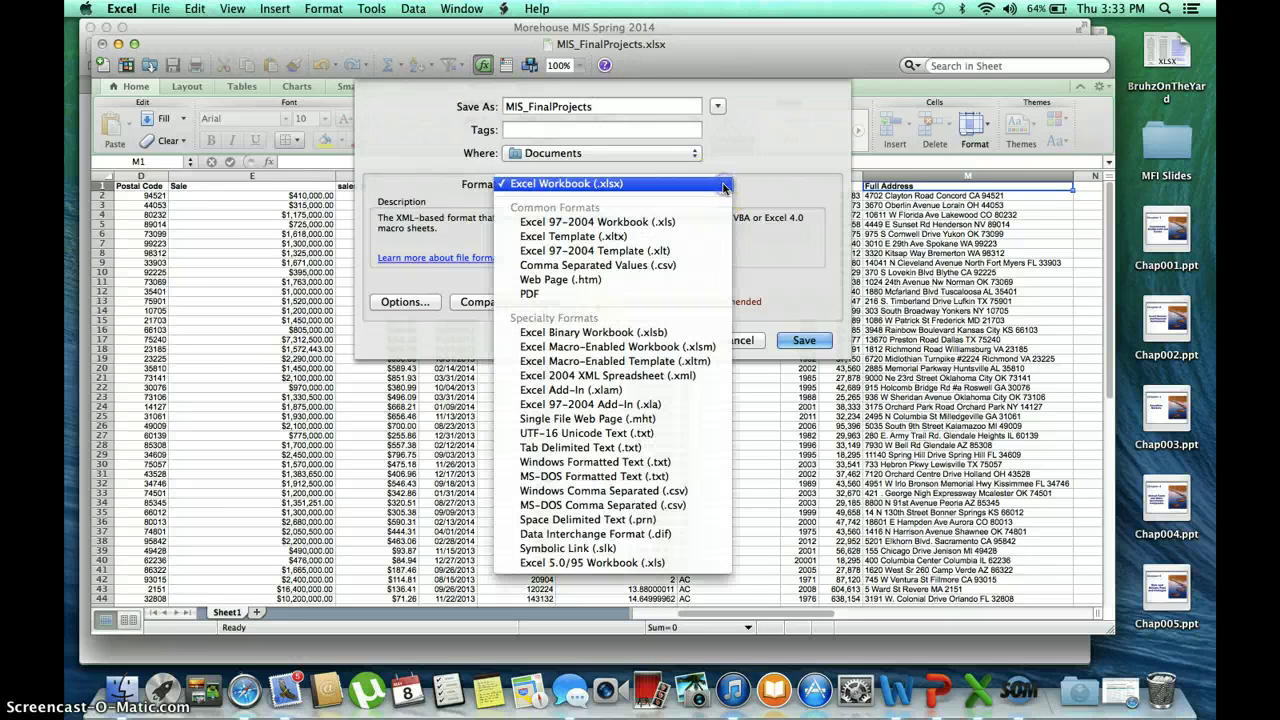
pyautogui.click(620, 185)
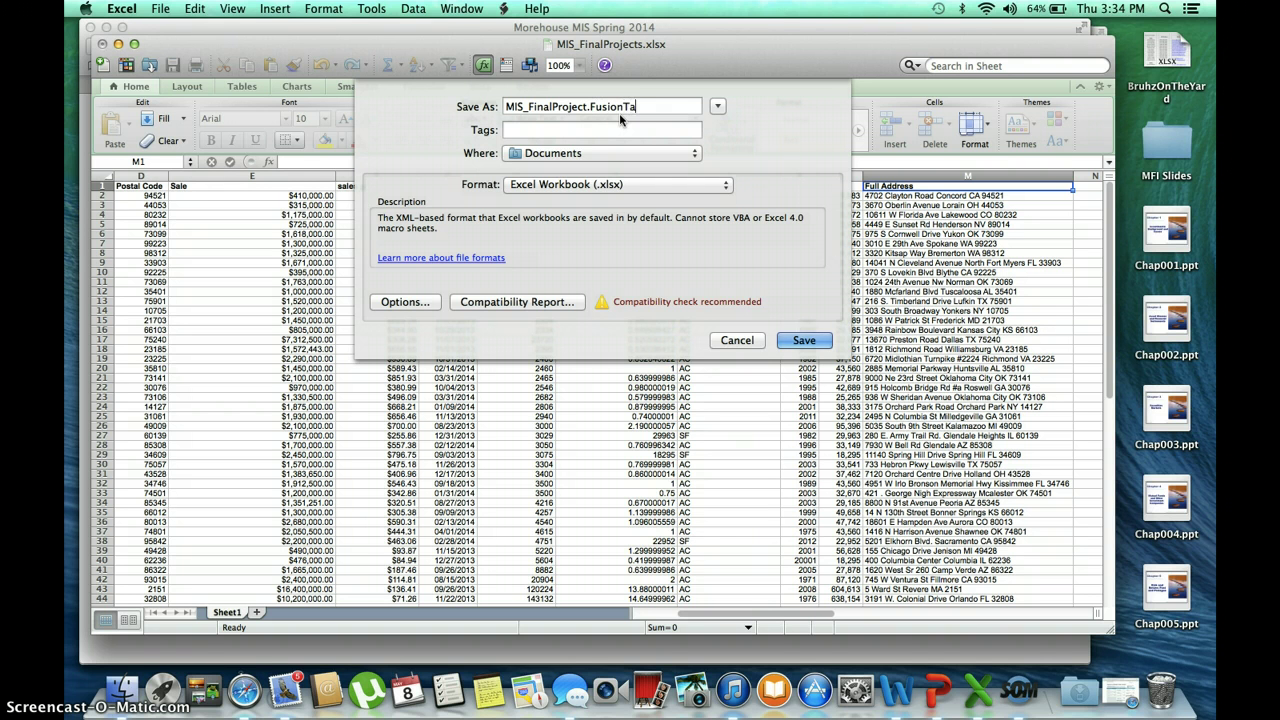
pyautogui.write('e')
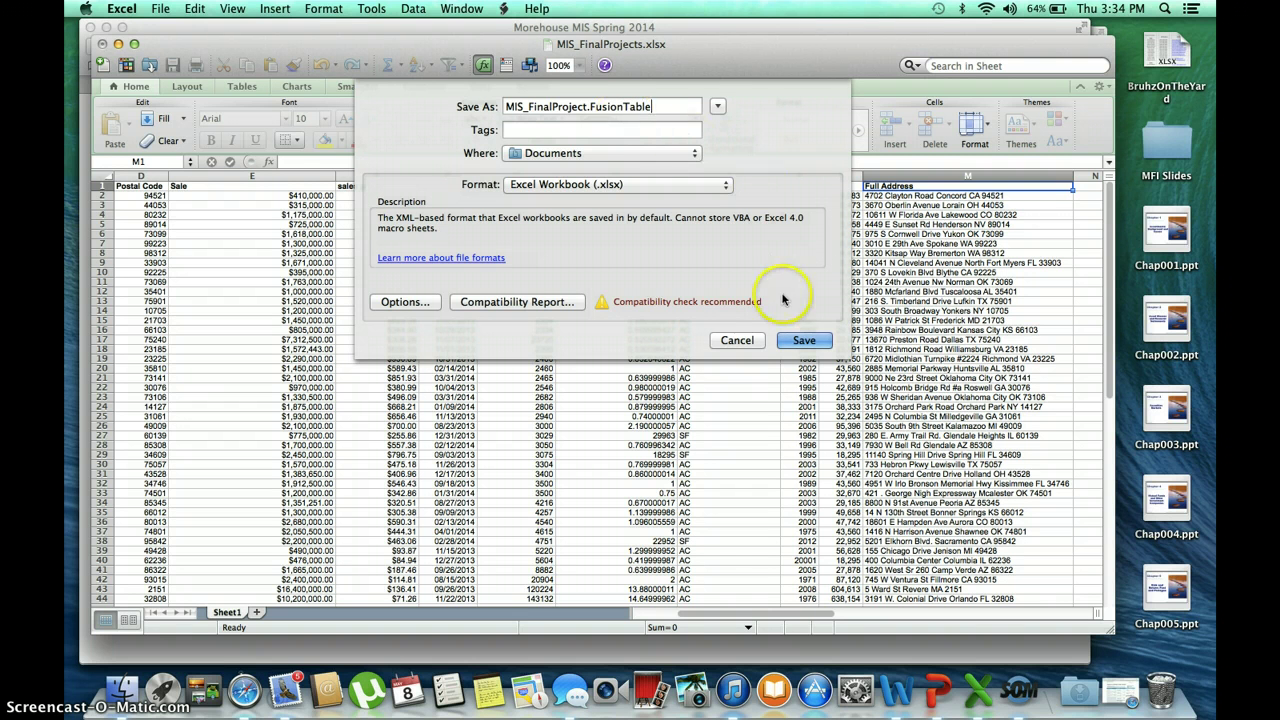
pyautogui.click(806, 340)
pyautogui.hotkey('ctrl', 'Up')
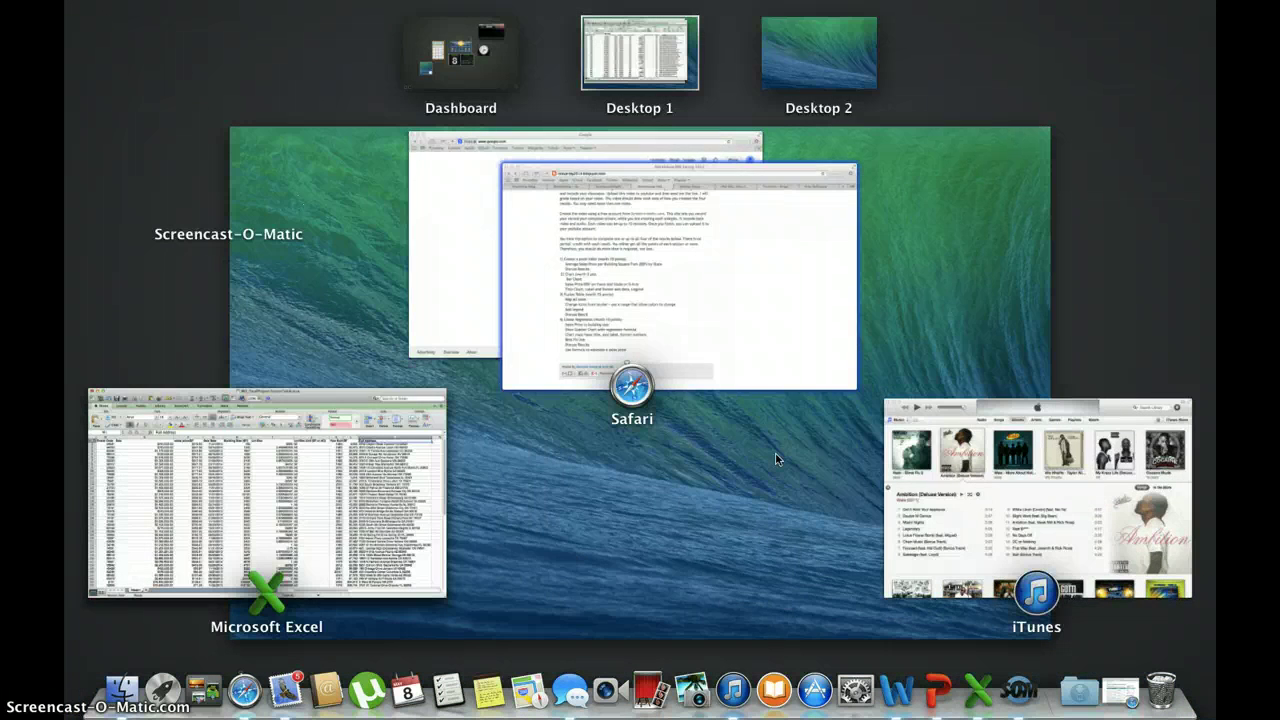
# Step: Switch to Safari and go to Google Drive from the Google apps grid
pyautogui.click(460, 232)
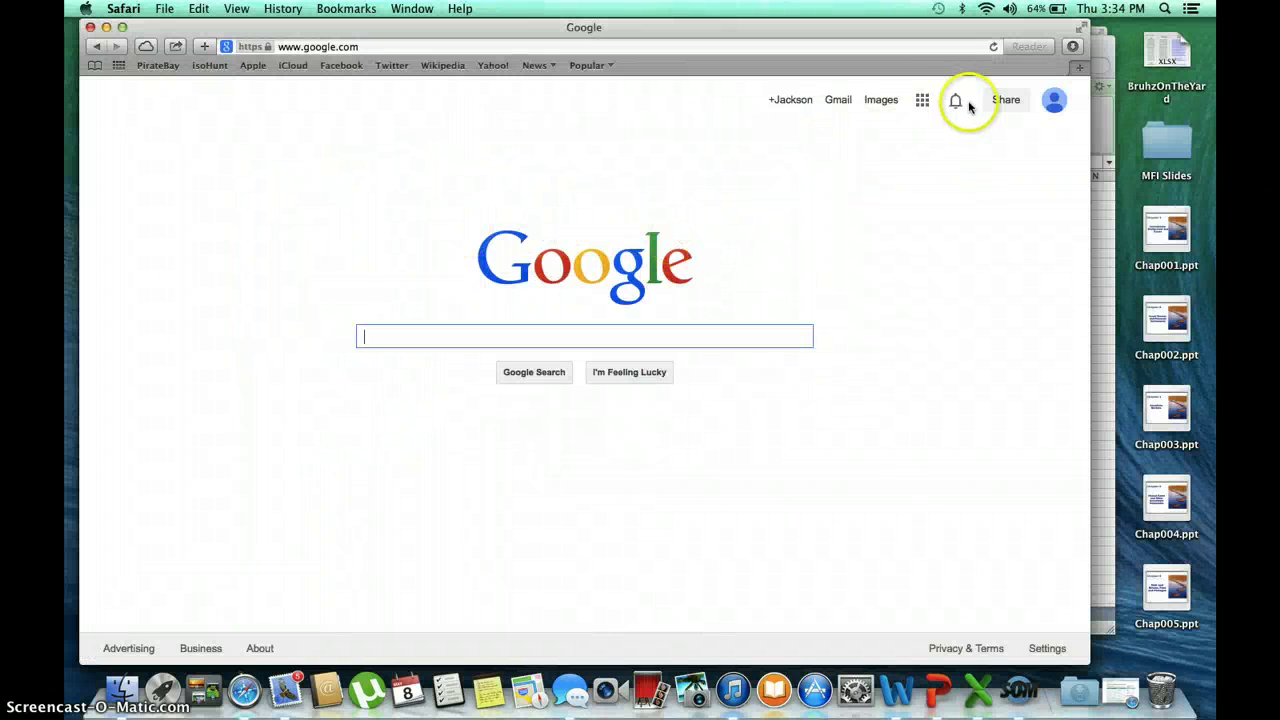
pyautogui.click(921, 100)
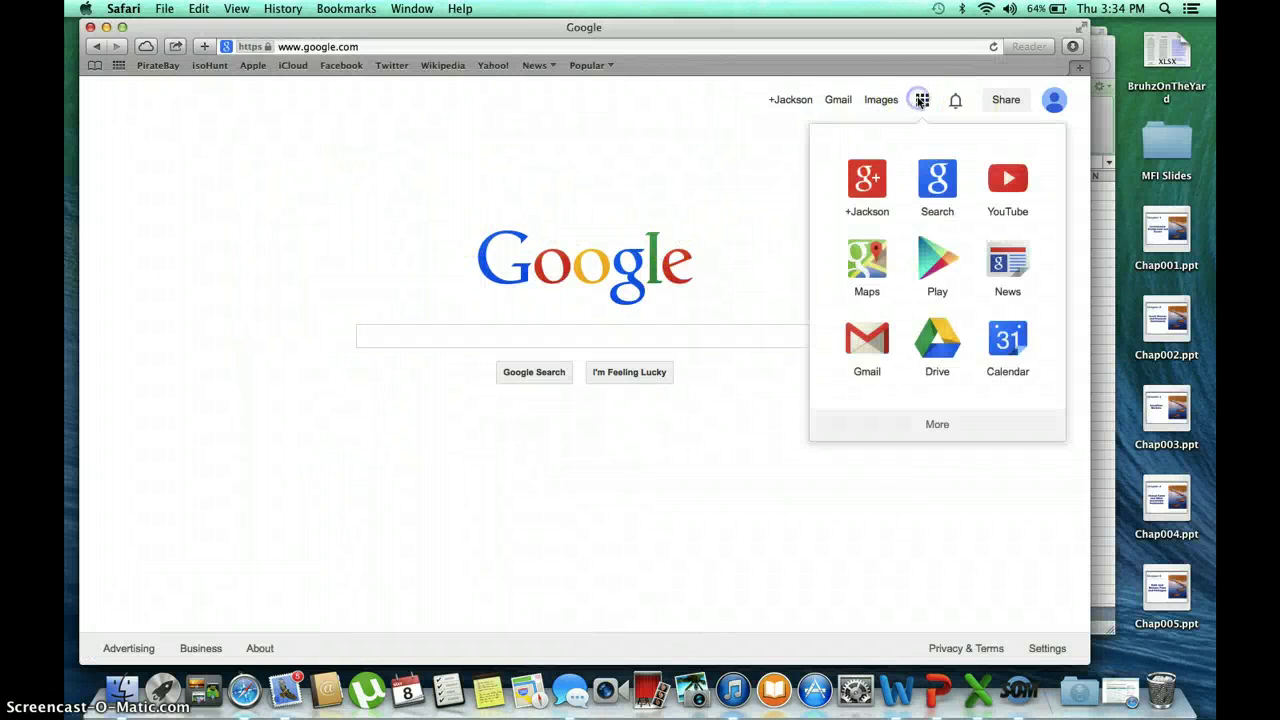
pyautogui.click(946, 348)
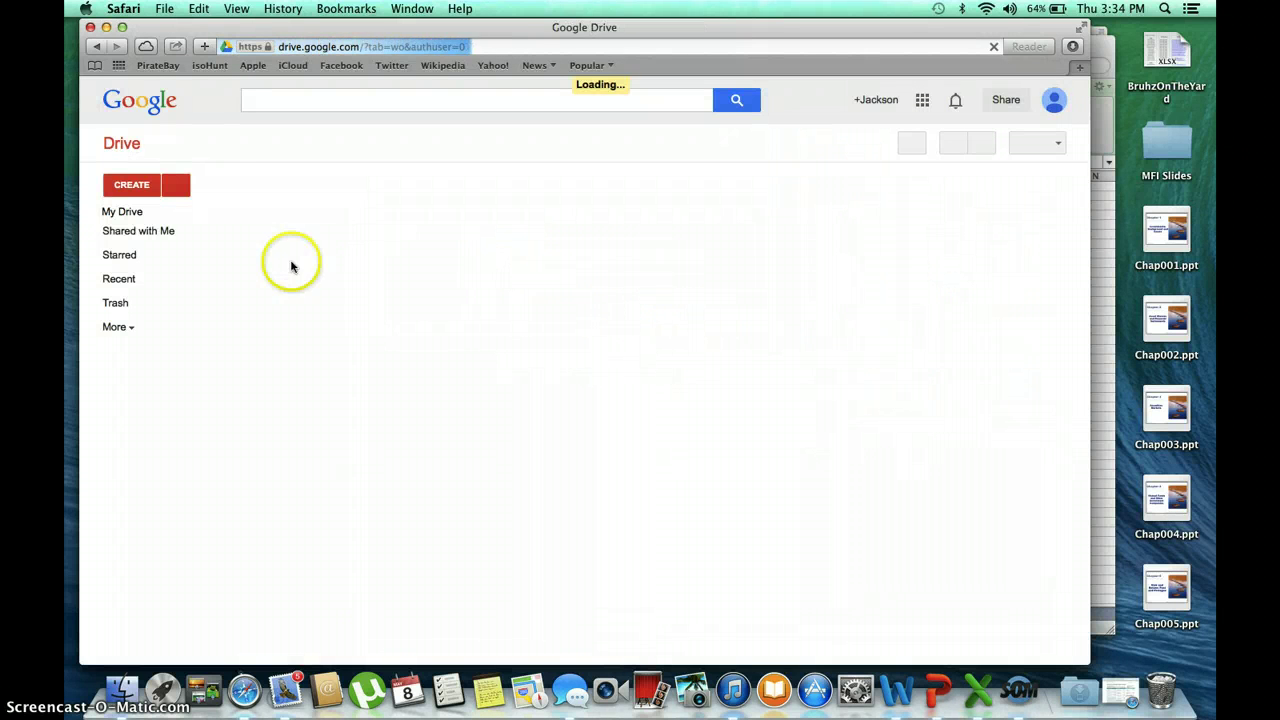
pyautogui.scroll(-3, 293, 265)
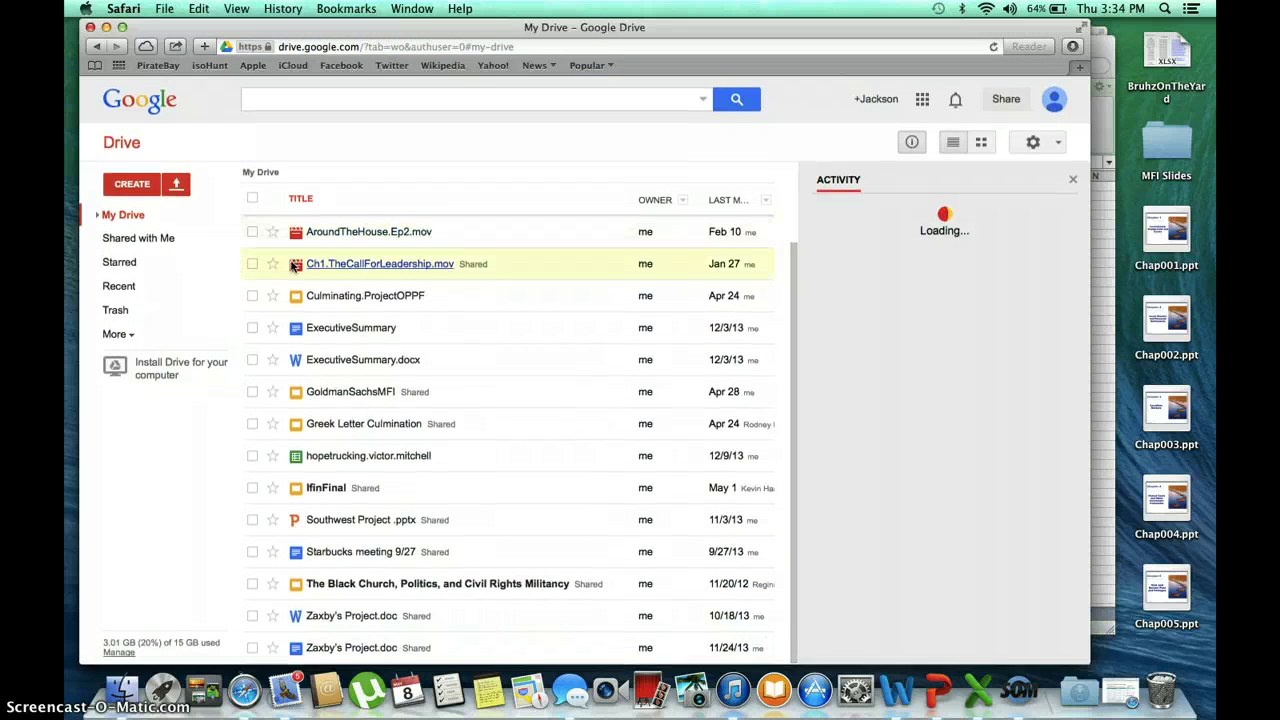
pyautogui.scroll(1, 293, 265)
pyautogui.scroll(3, 293, 265)
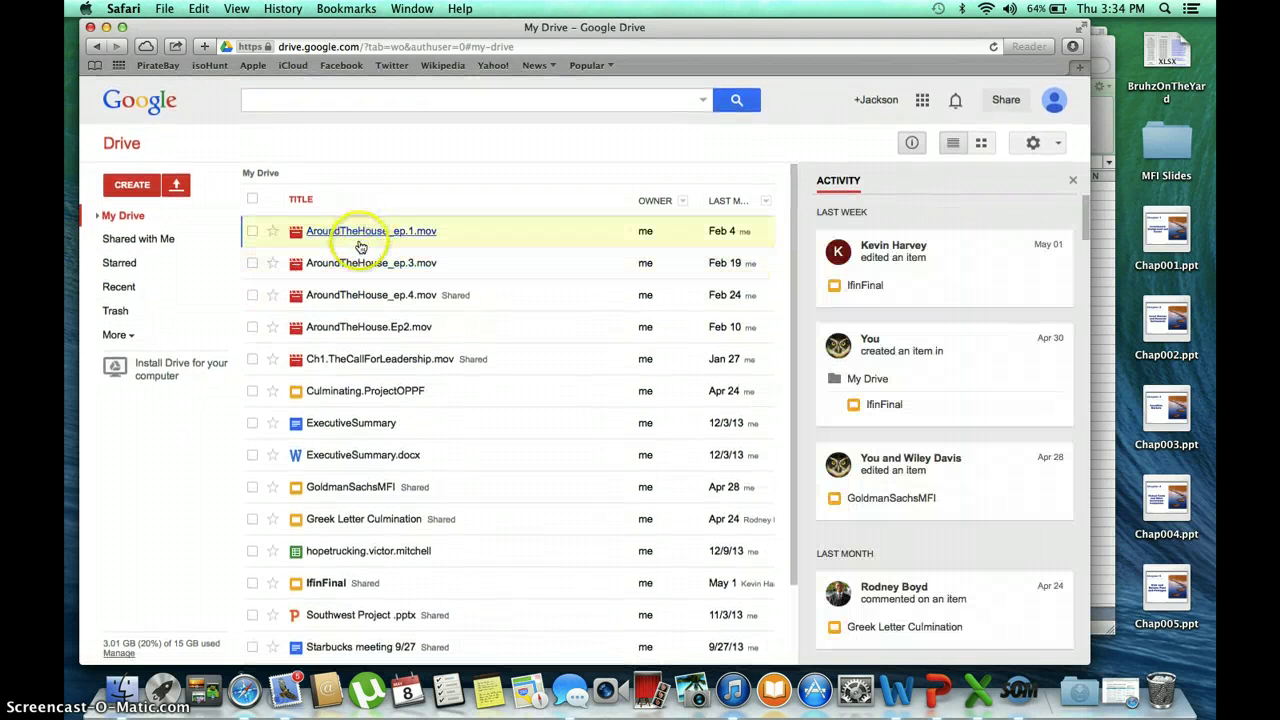
pyautogui.scroll(-1, 371, 352)
pyautogui.scroll(-3, 371, 352)
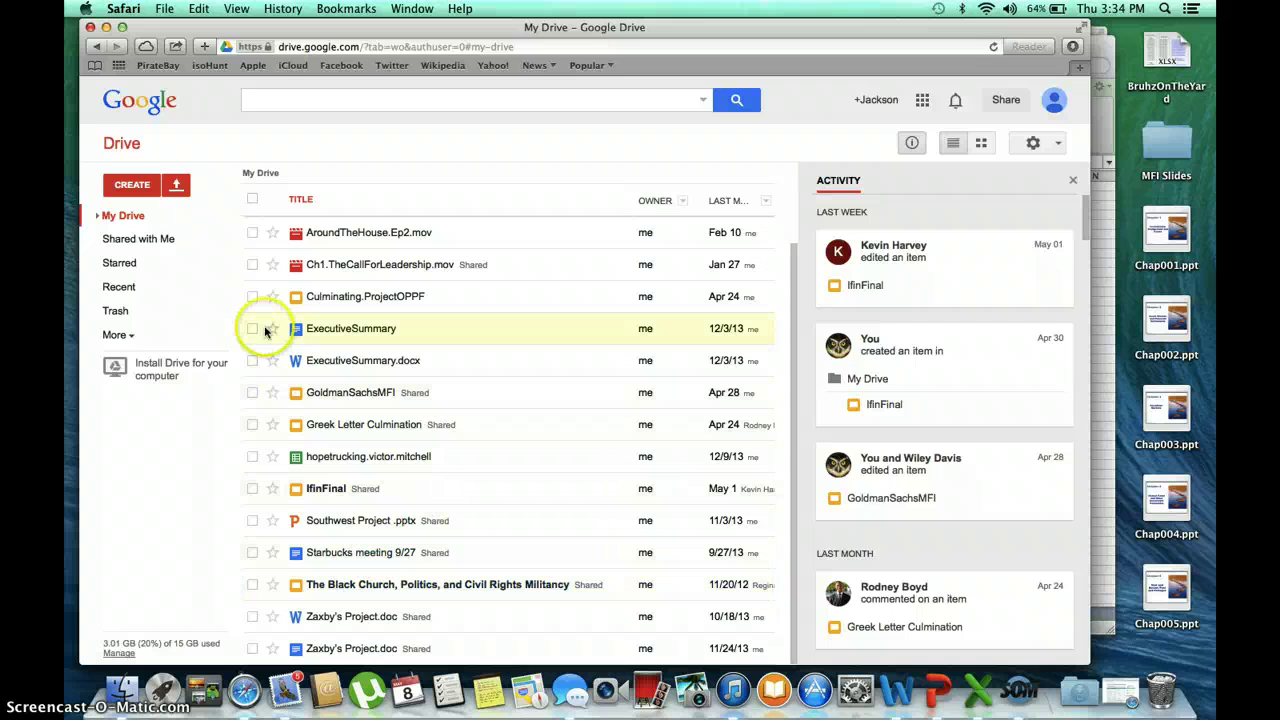
# Step: Upload the MIS_FinalProject.FusionTable file to My Drive
pyautogui.click(176, 186)
pyautogui.click(198, 216)
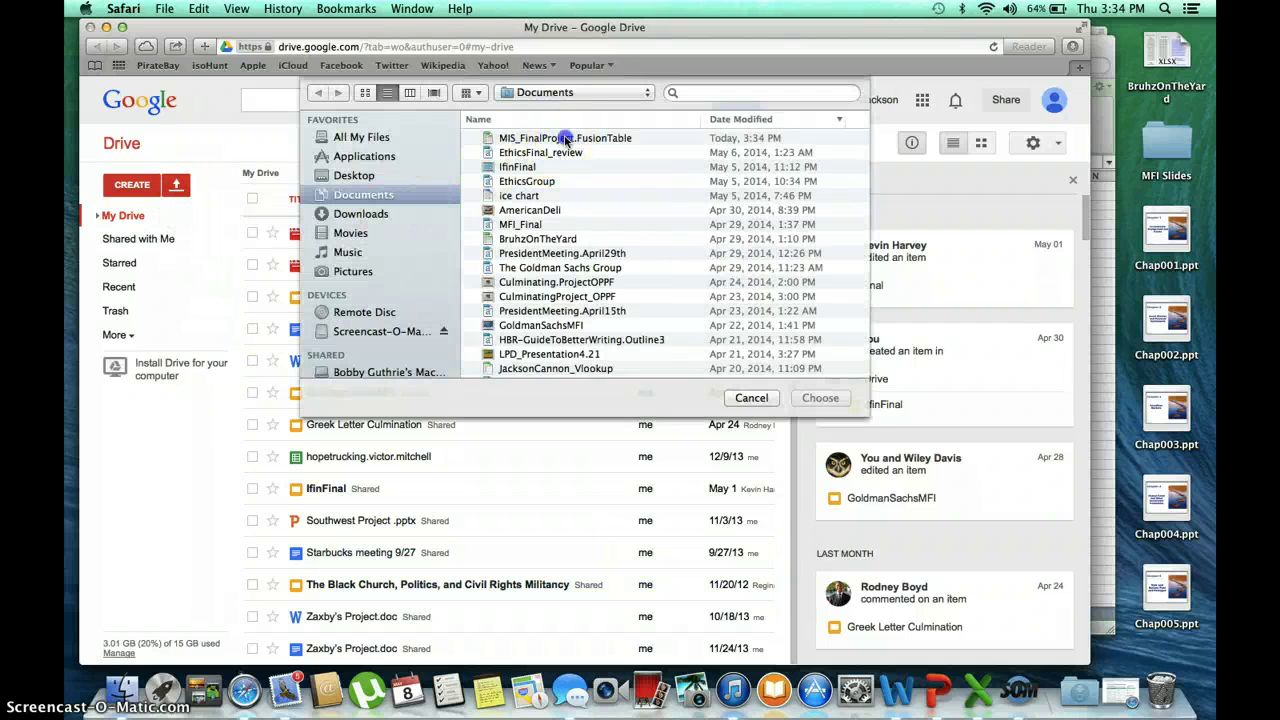
pyautogui.click(566, 139)
pyautogui.click(829, 402)
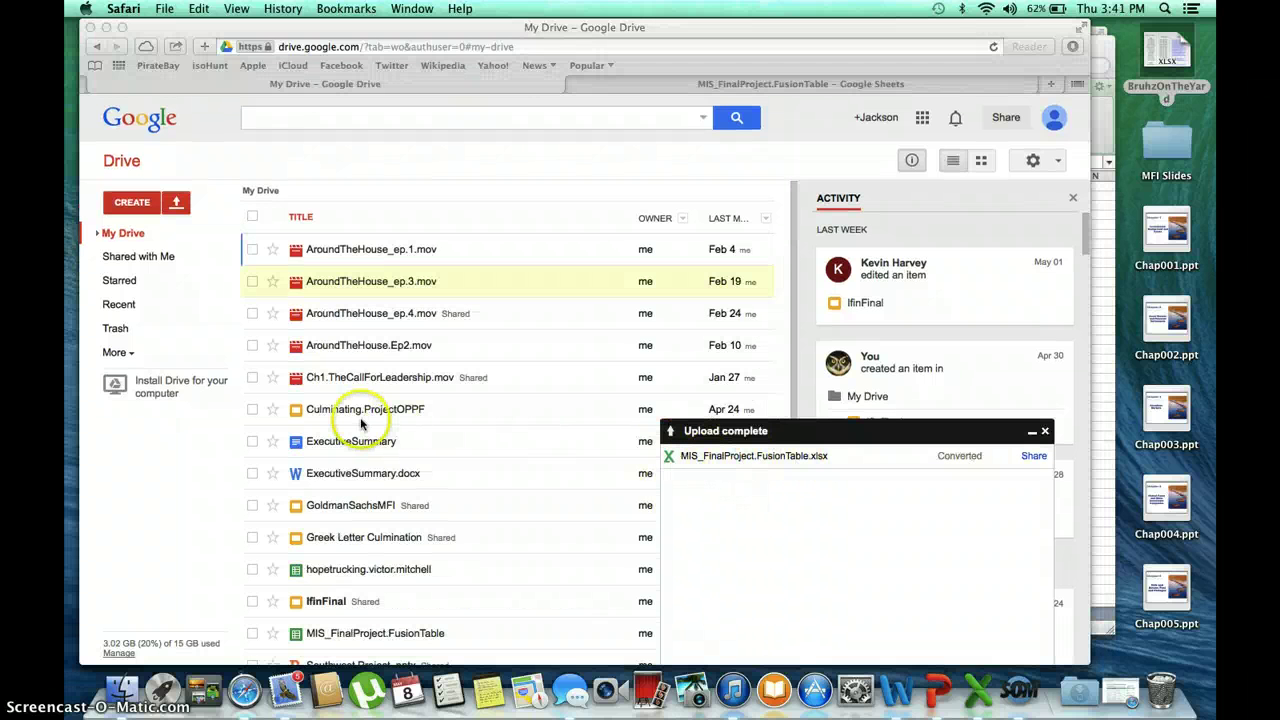
# Step: Create a new Fusion Table from Drive and re-enter the account password to sign back in
pyautogui.click(141, 224)
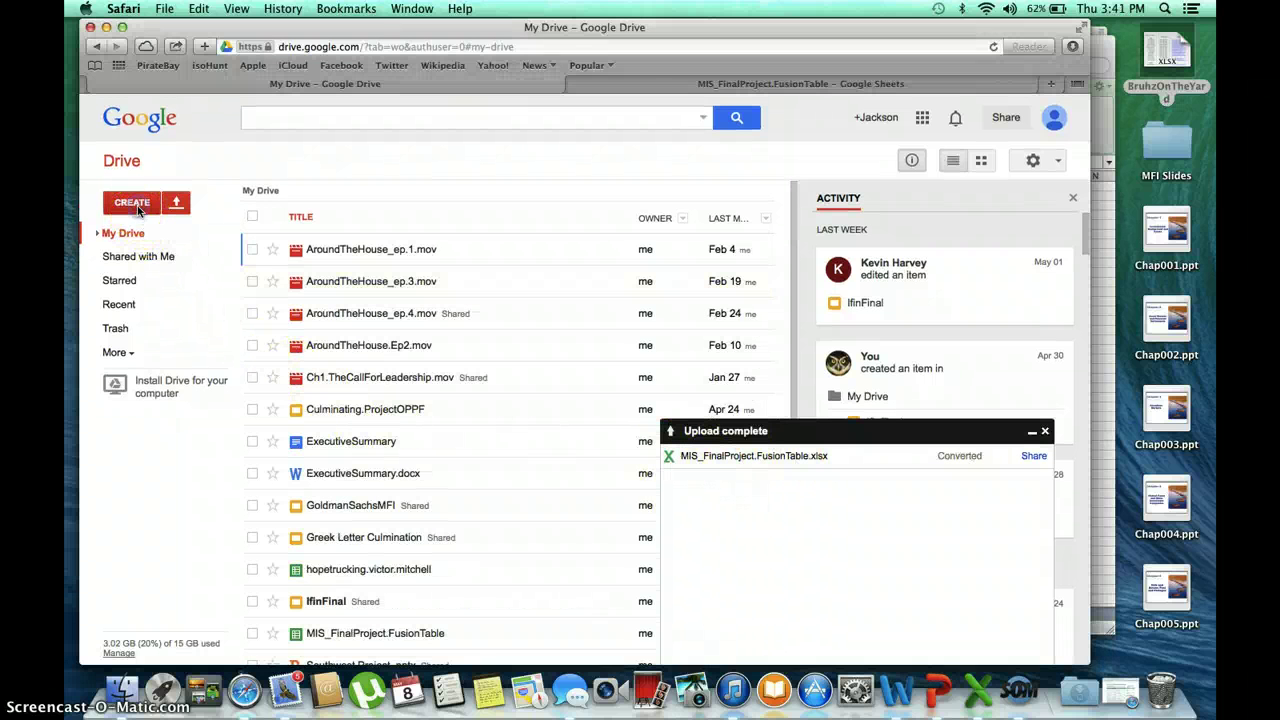
pyautogui.click(133, 203)
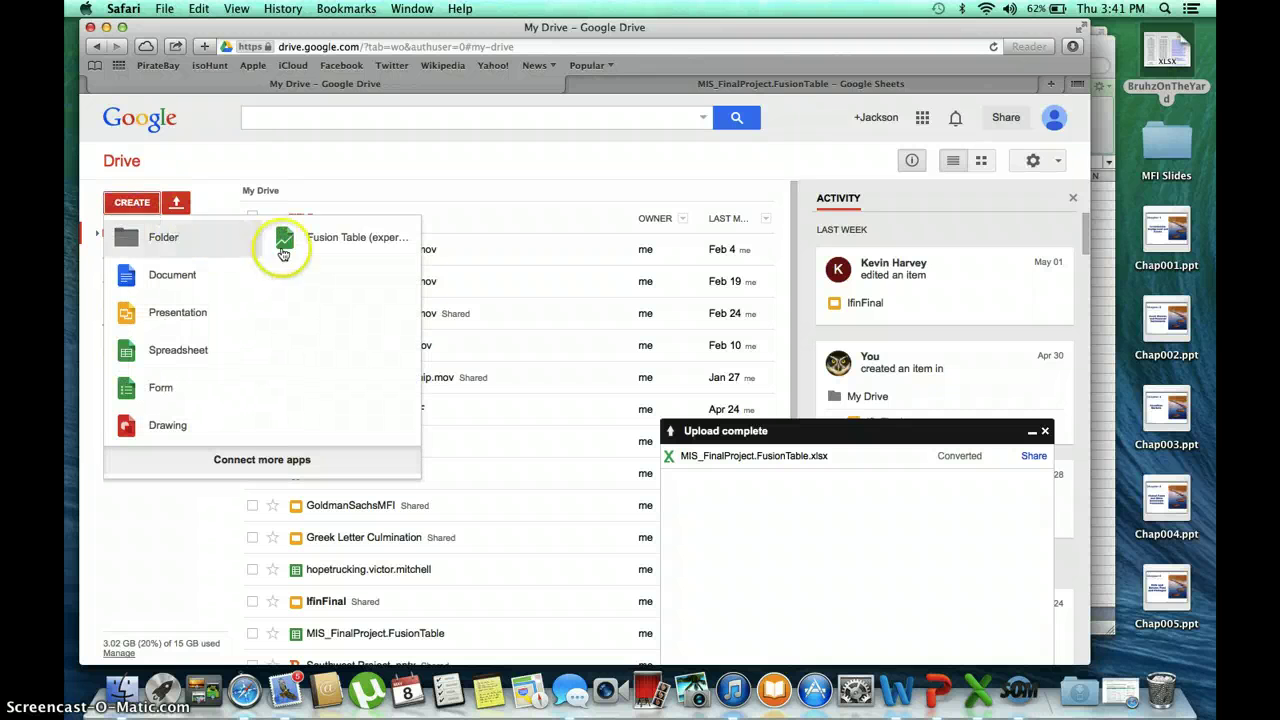
pyautogui.click(314, 240)
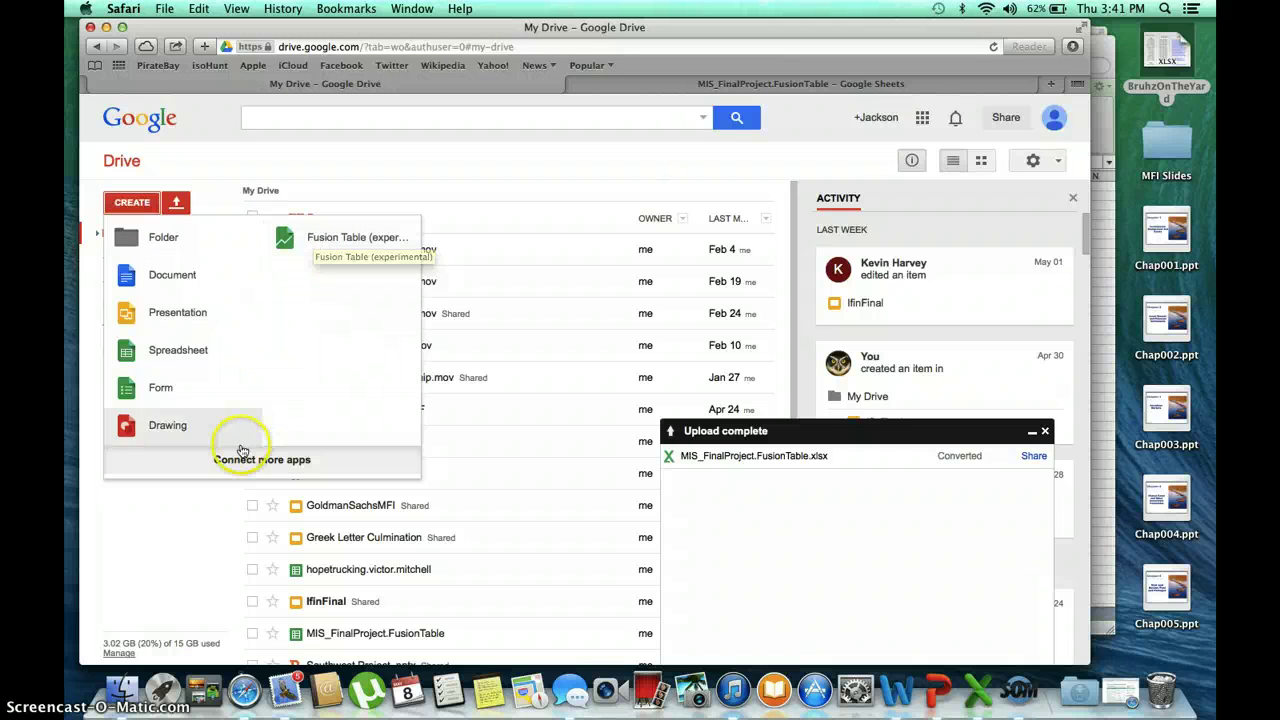
pyautogui.click(315, 241)
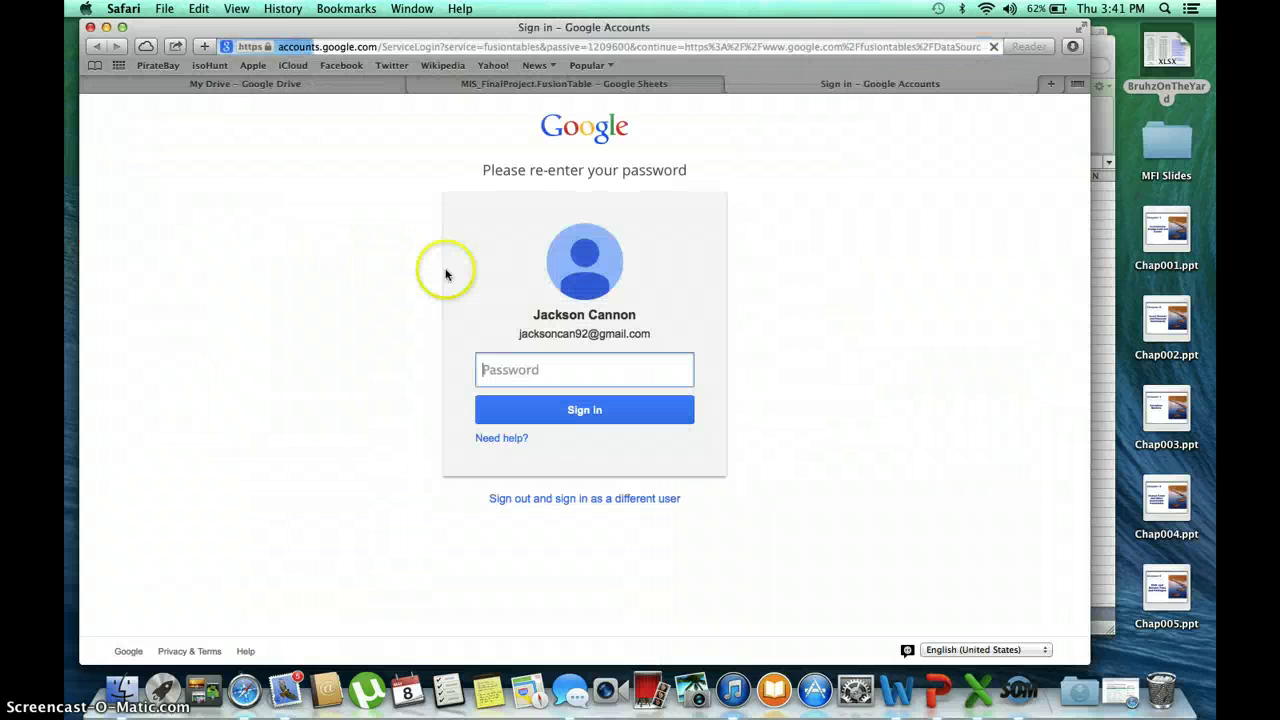
pyautogui.click(542, 374)
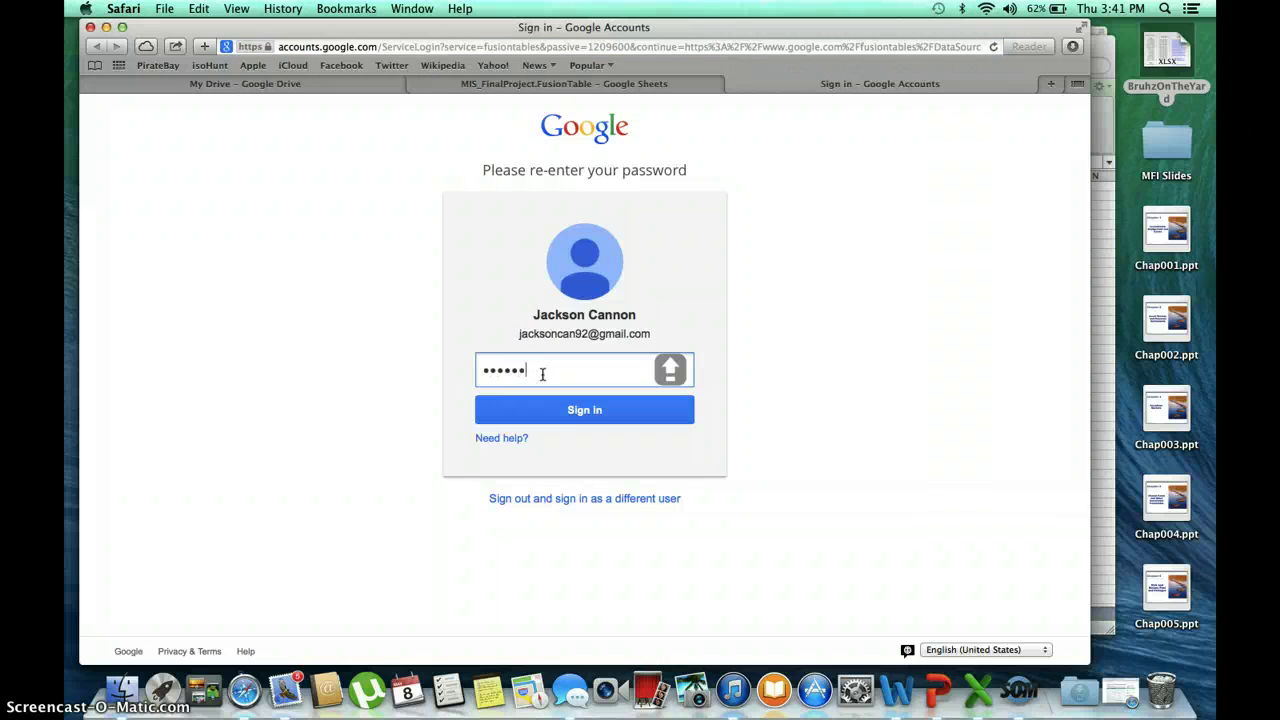
pyautogui.press('Return')
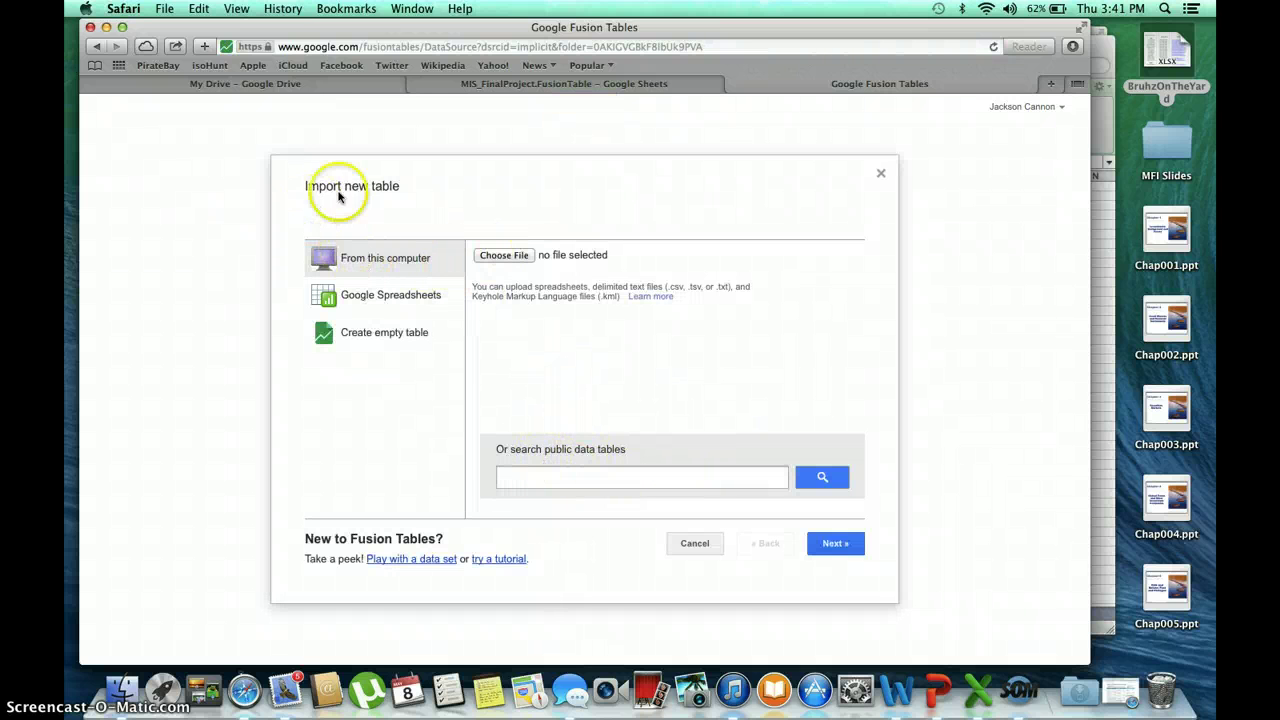
# Step: Choose the MIS_FinalProject.FusionTable file as the import source
pyautogui.click(505, 257)
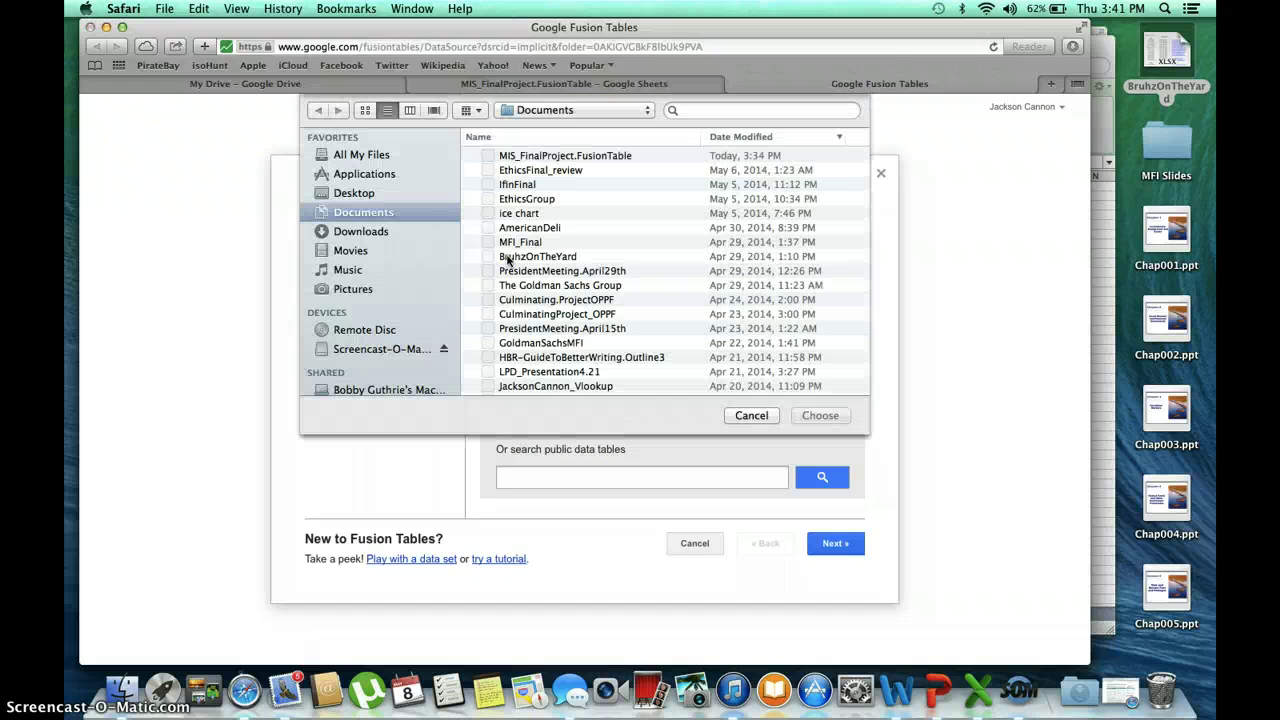
pyautogui.click(570, 154)
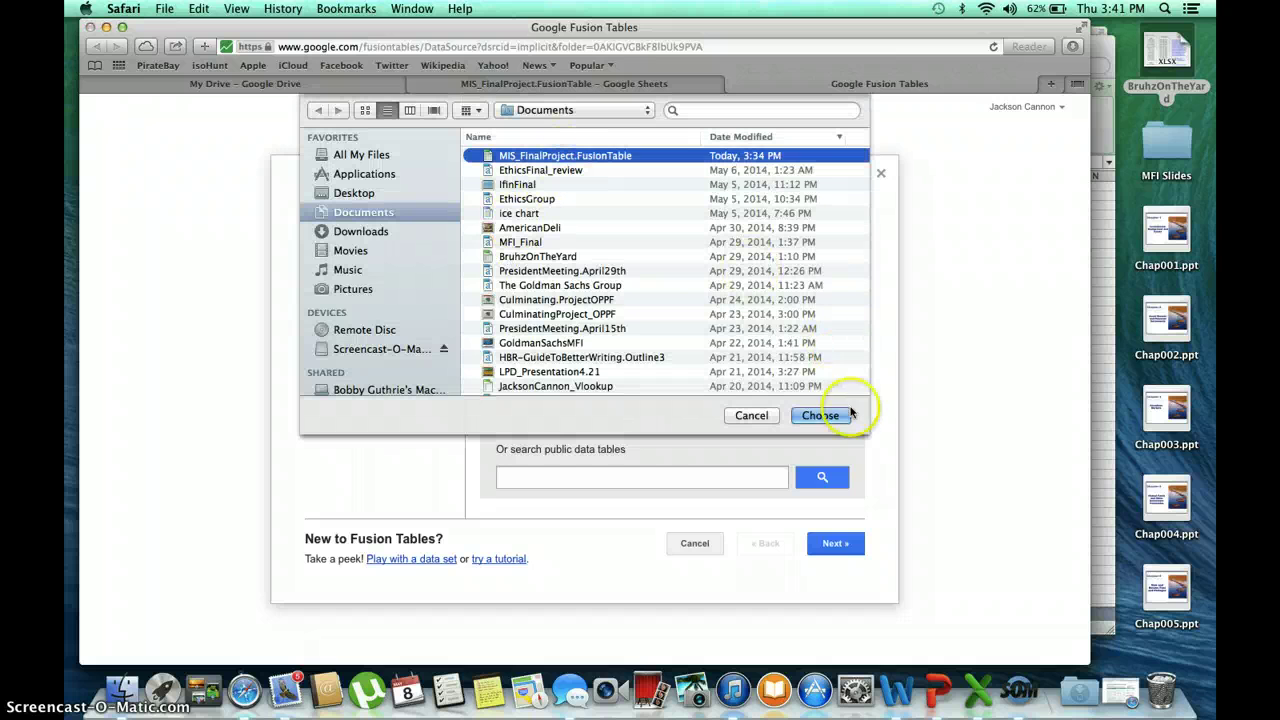
pyautogui.click(831, 415)
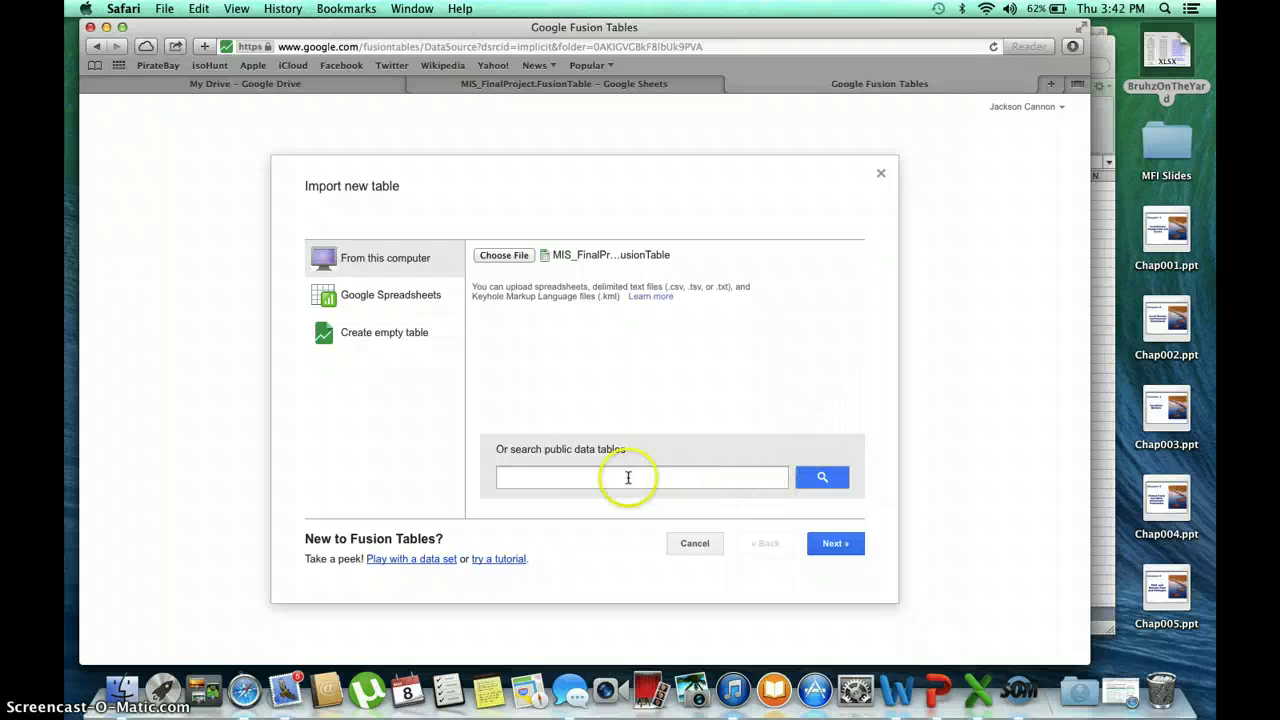
pyautogui.click(828, 552)
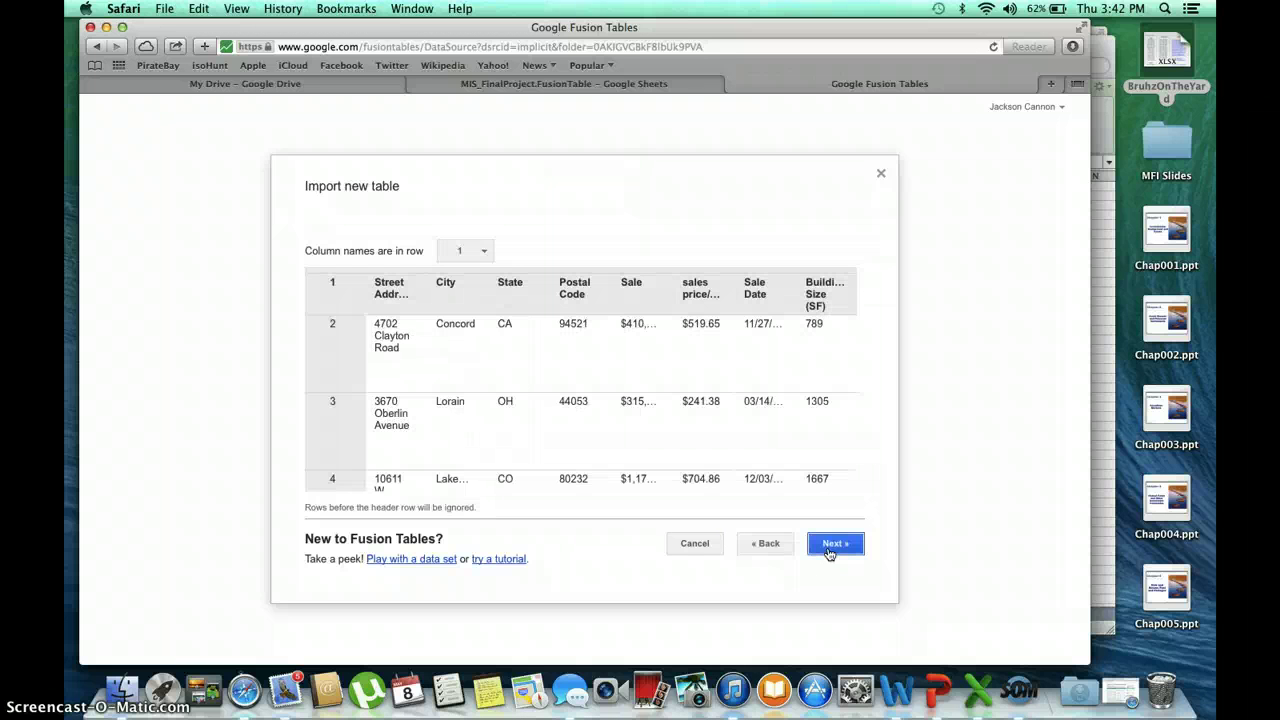
# Step: Review the property data preview and finish importing the table as MIS_FinalProject.FusionTable
pyautogui.hscroll(5, 696, 367)
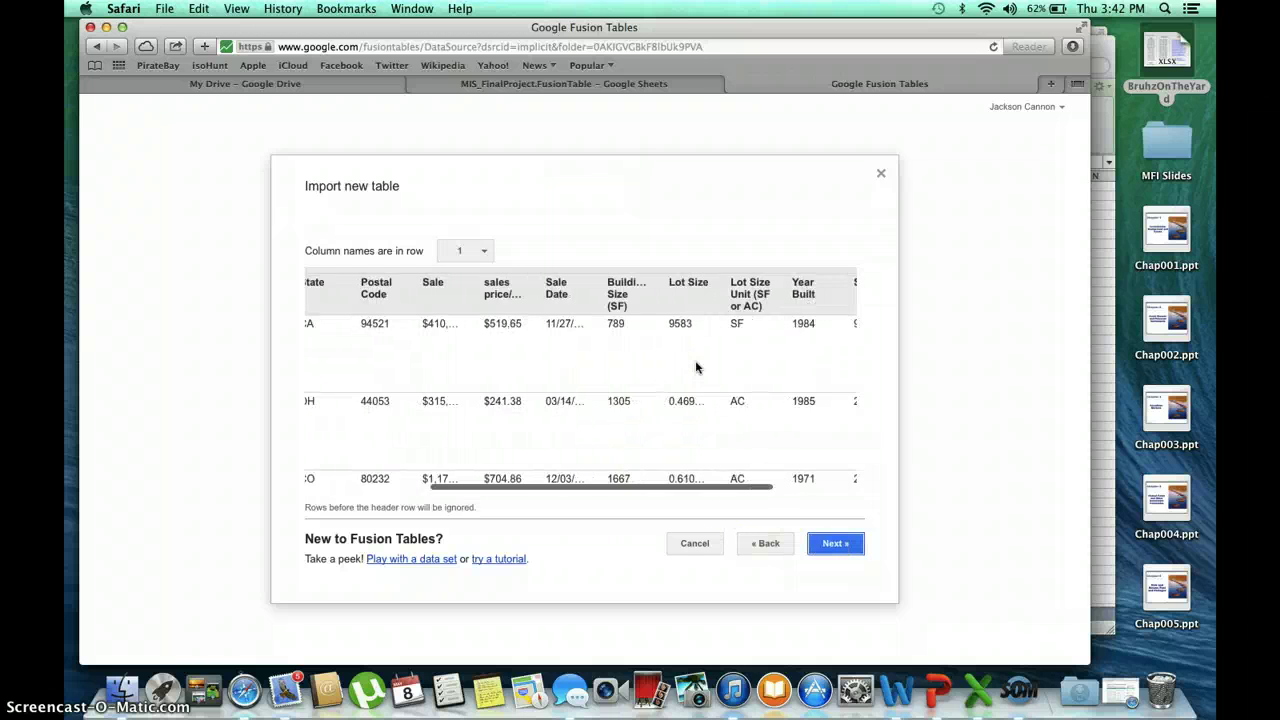
pyautogui.hscroll(3, 696, 367)
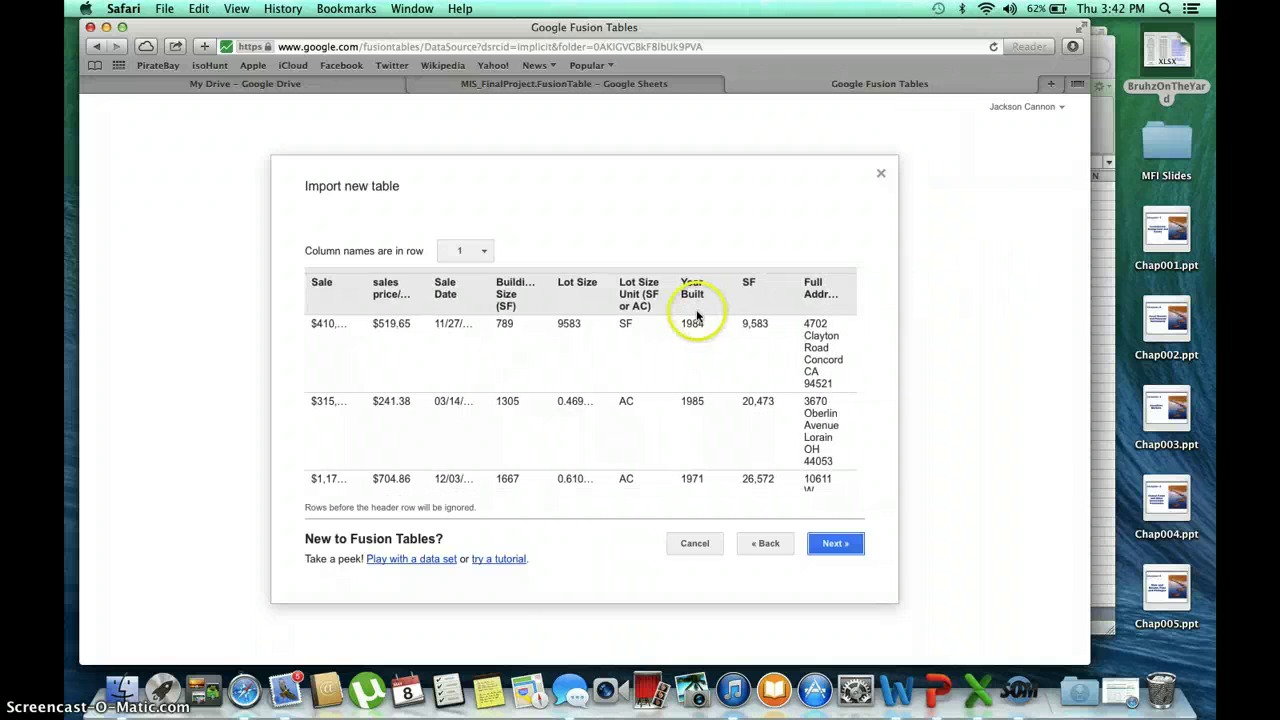
pyautogui.hscroll(-6, 535, 346)
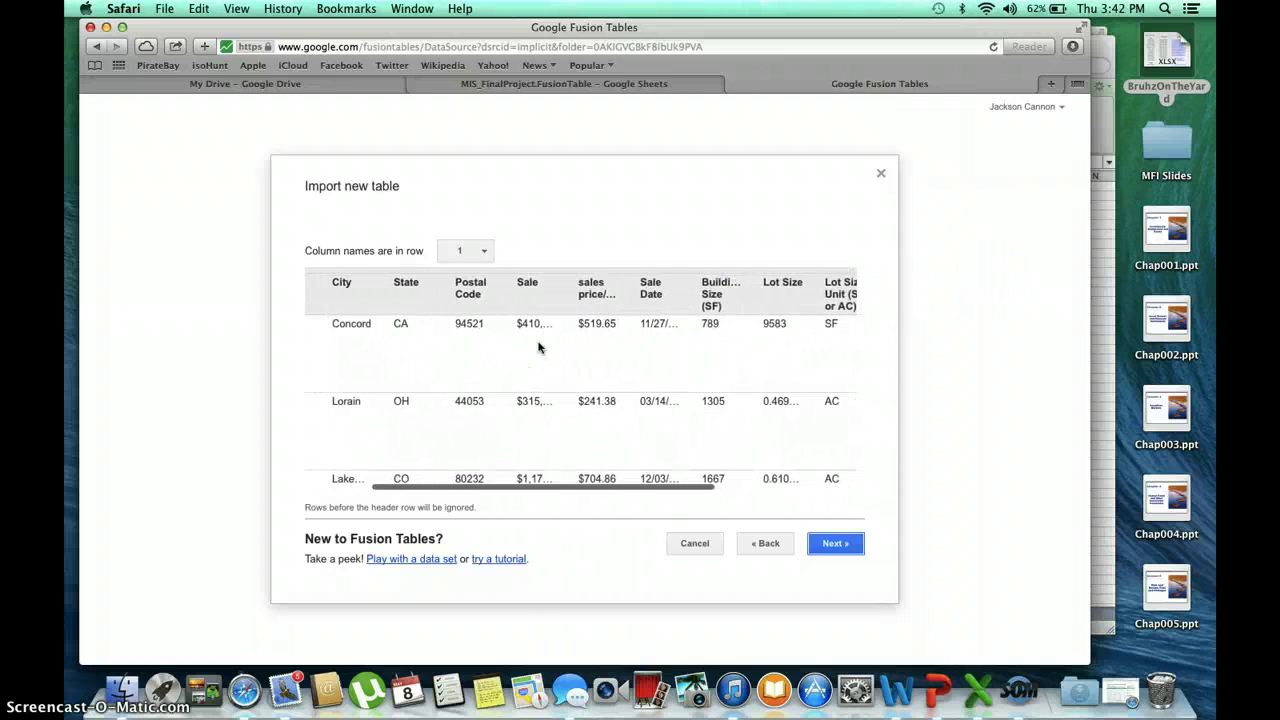
pyautogui.hscroll(-3, 538, 347)
pyautogui.click(843, 545)
pyautogui.scroll(-10, 626, 375)
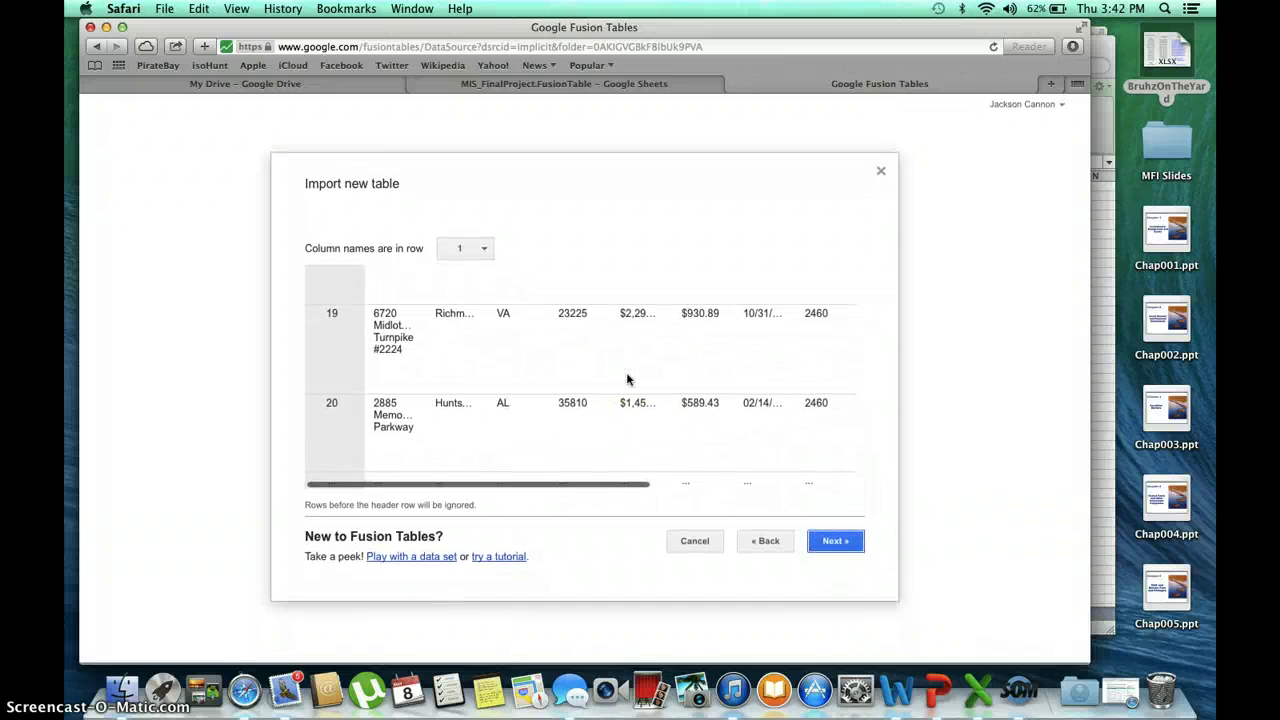
pyautogui.click(832, 542)
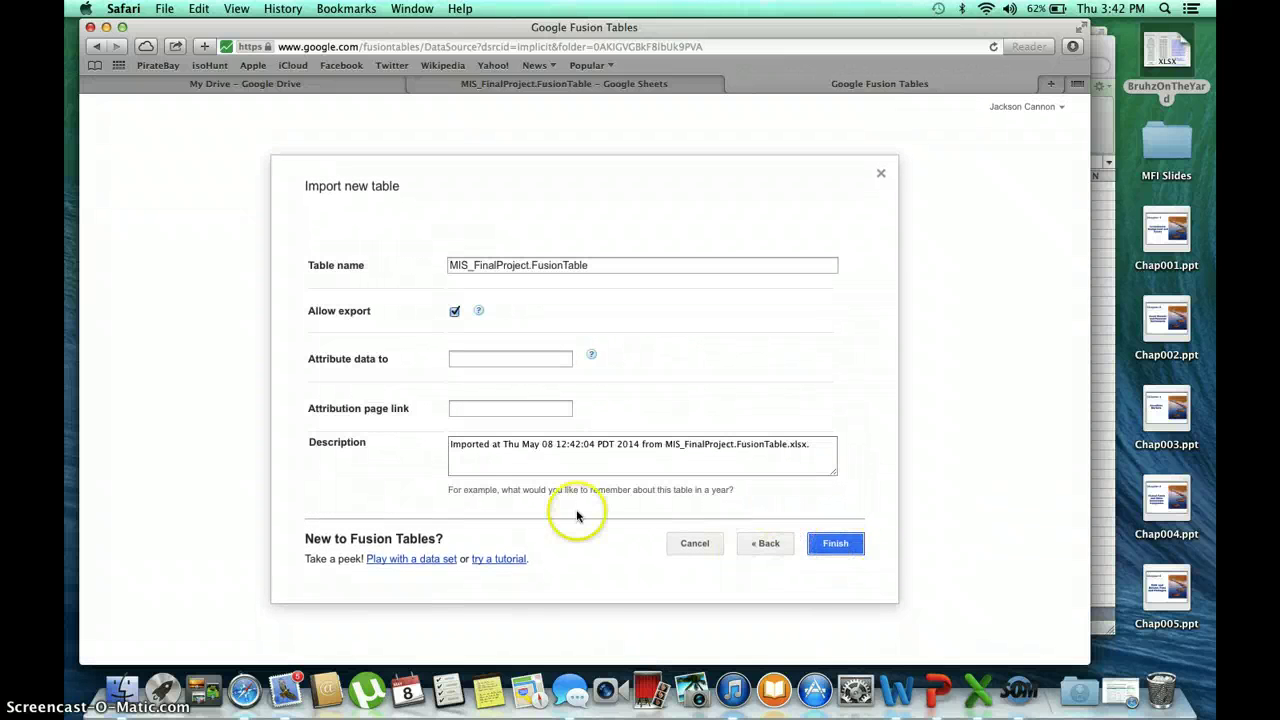
pyautogui.click(842, 549)
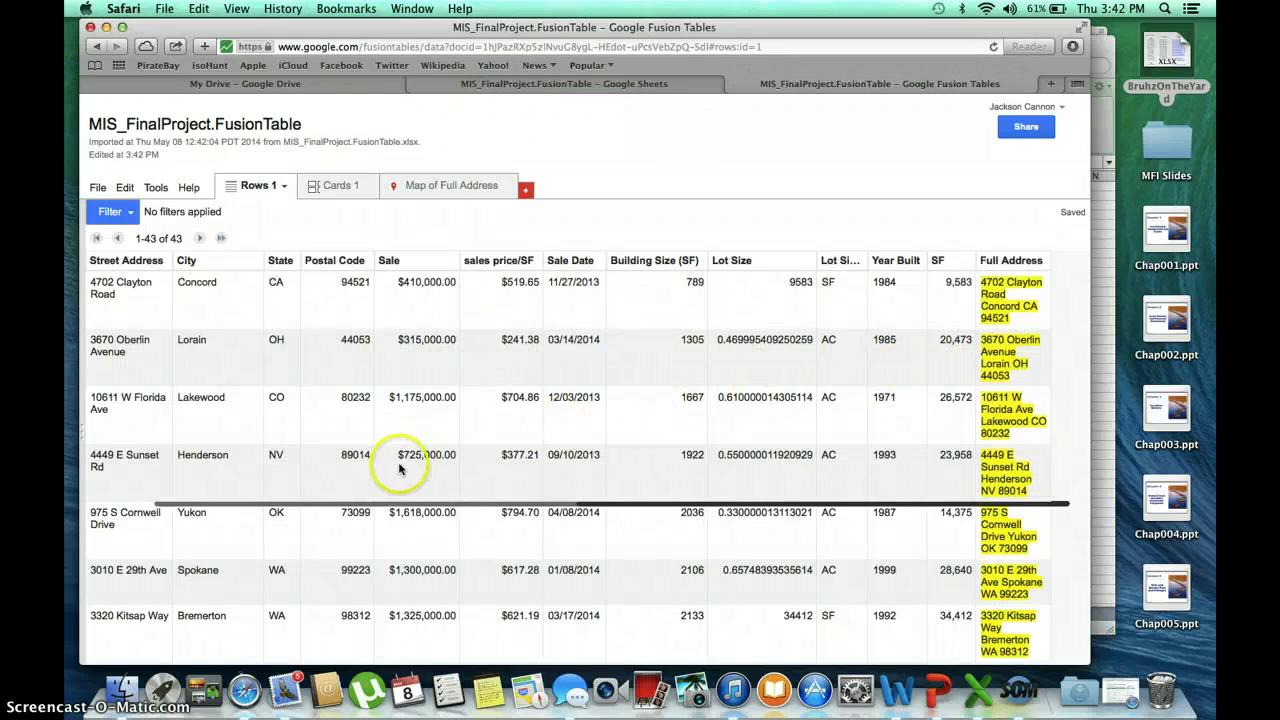
# Step: Scroll through all 43 imported property rows to the end and back to the top
pyautogui.scroll(-3, 400, 465)
pyautogui.scroll(-15, 399, 468)
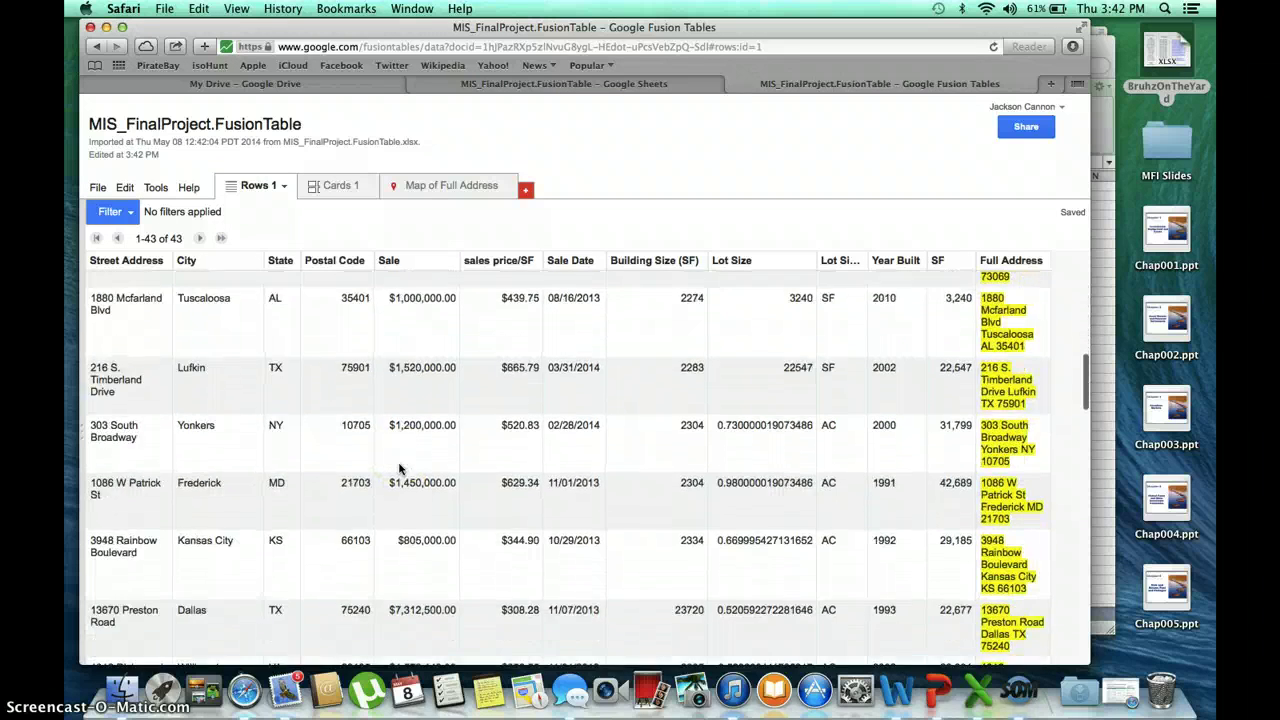
pyautogui.scroll(-10, 399, 468)
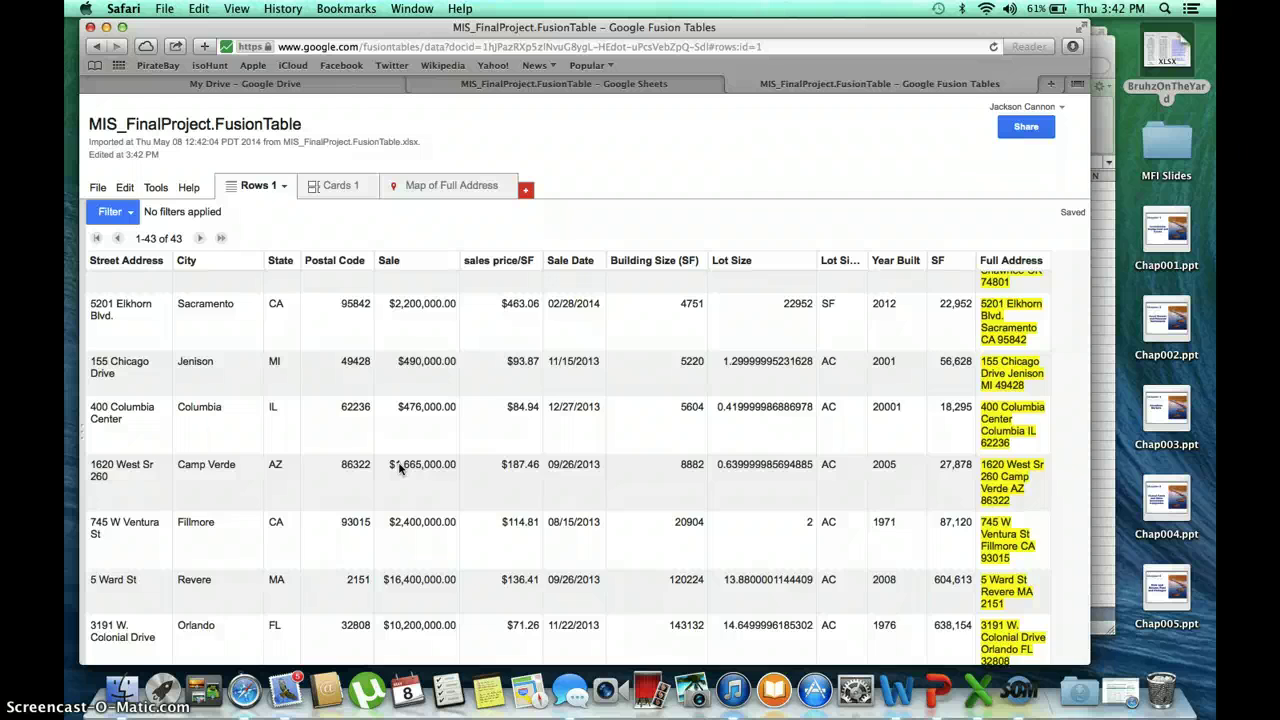
pyautogui.scroll(10, 399, 468)
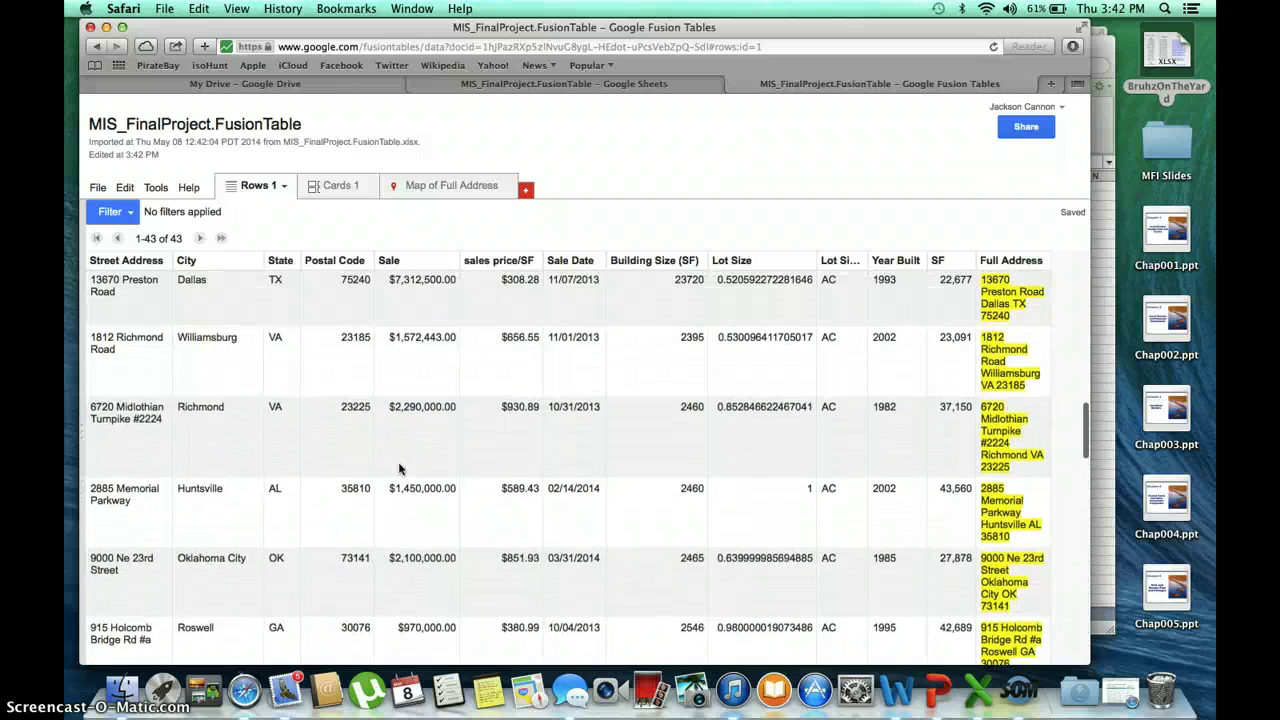
pyautogui.scroll(6, 399, 468)
pyautogui.click(445, 508)
pyautogui.scroll(3, 453, 511)
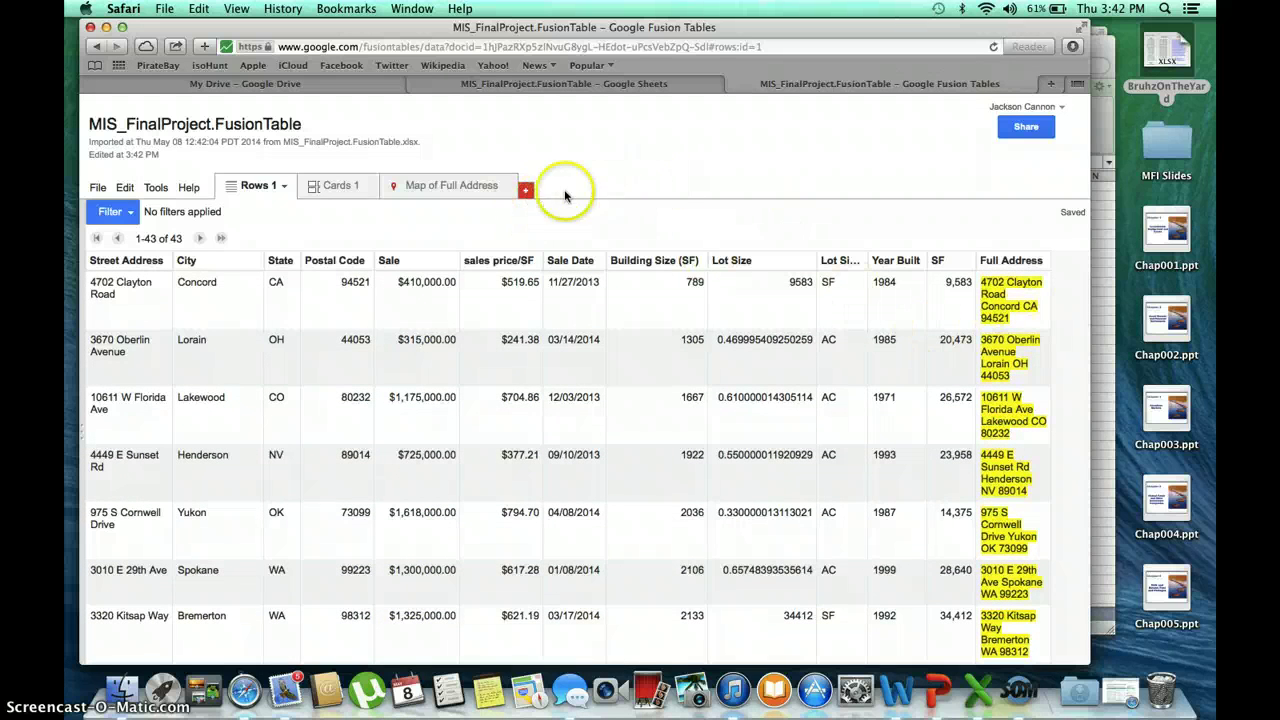
# Step: Add a map view located by Full Address and geocode all 43 properties
pyautogui.click(525, 189)
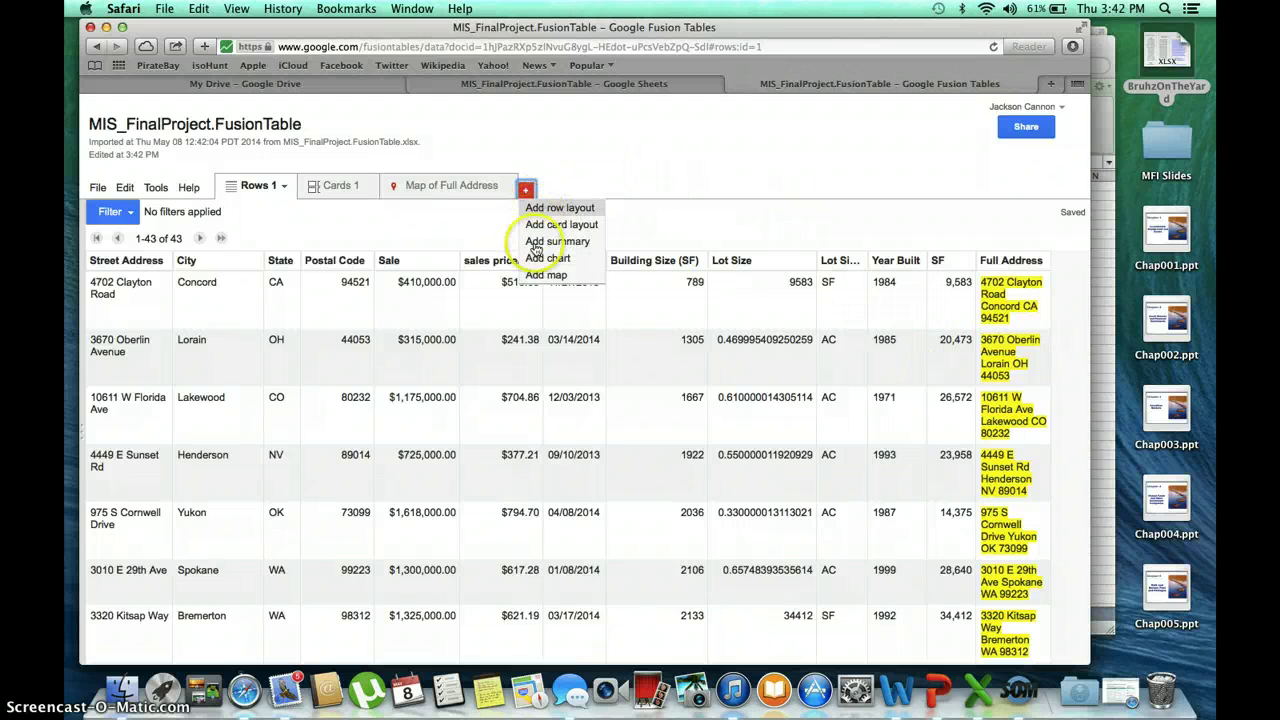
pyautogui.click(546, 274)
pyautogui.click(166, 300)
pyautogui.click(160, 325)
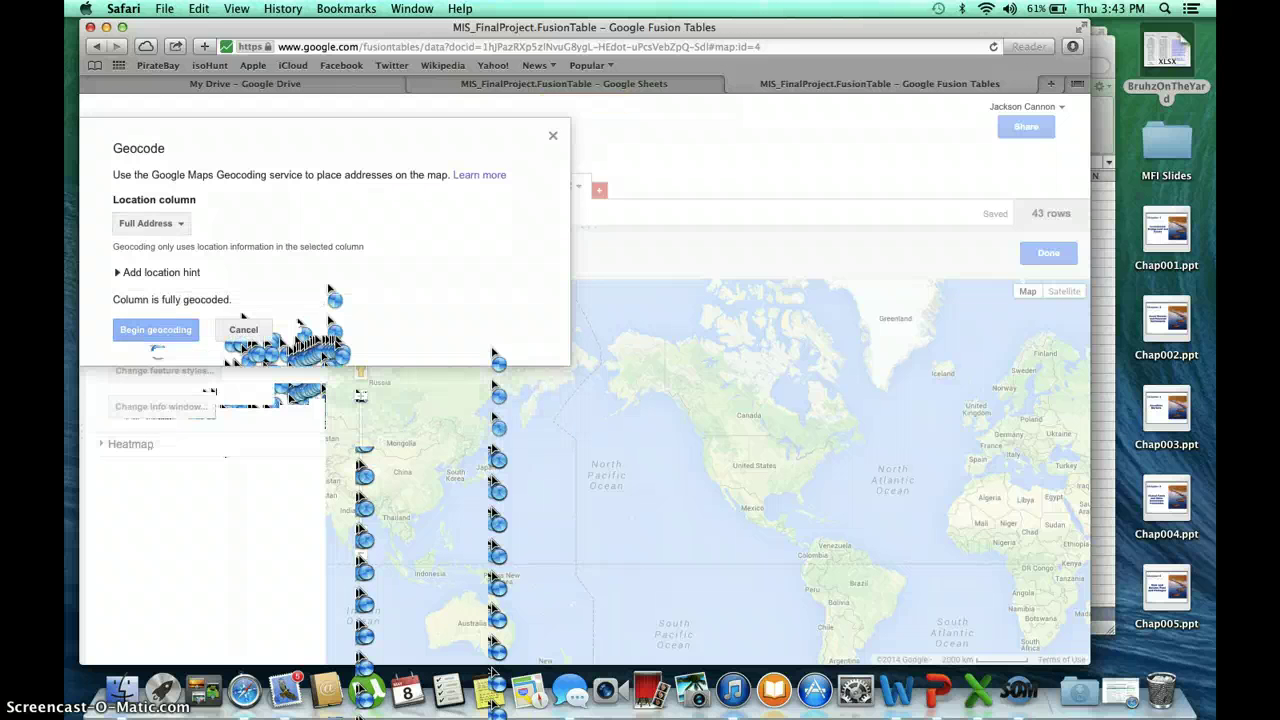
pyautogui.click(243, 329)
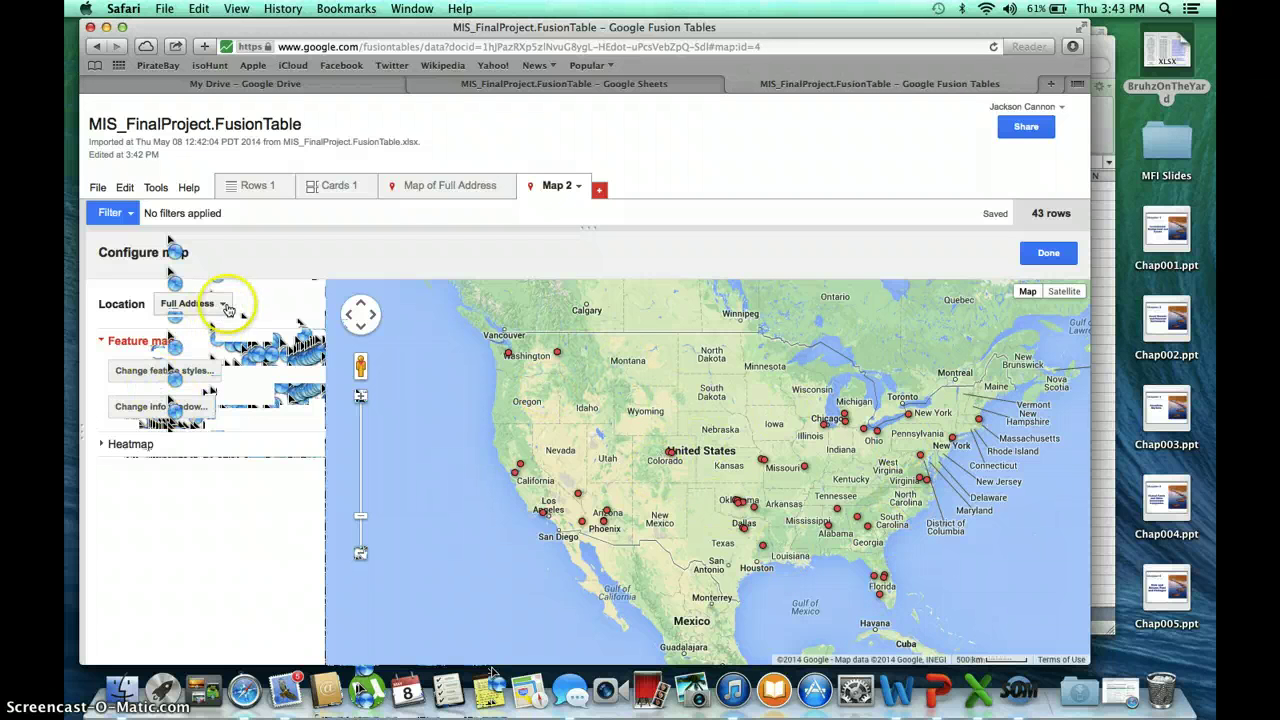
# Step: Style the map markers into 5 buckets based on the Sale column
pyautogui.click(176, 372)
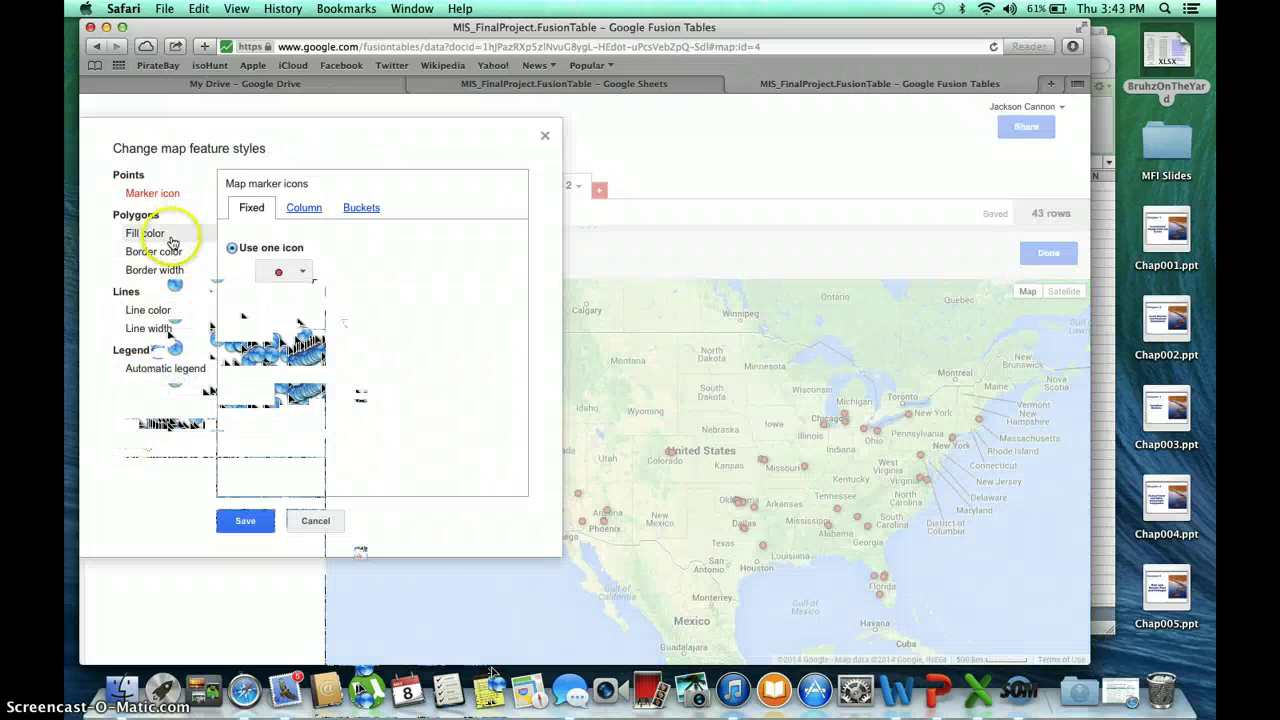
pyautogui.click(362, 208)
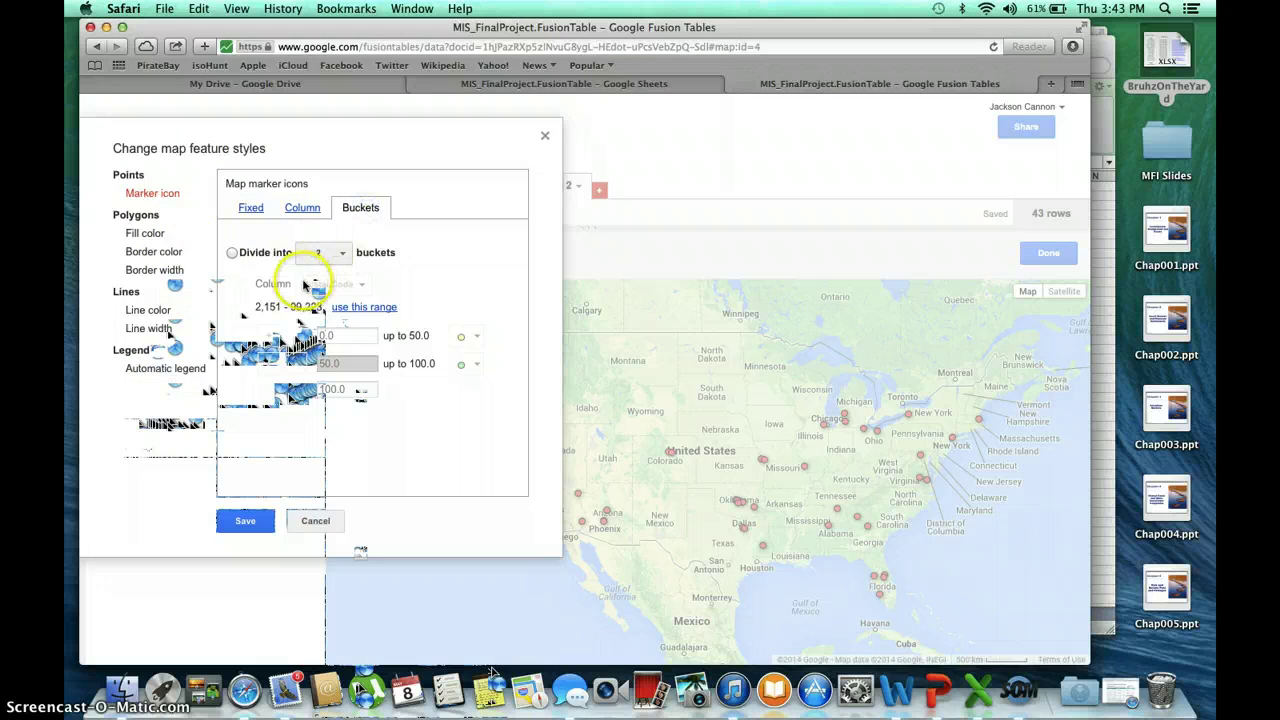
pyautogui.click(344, 255)
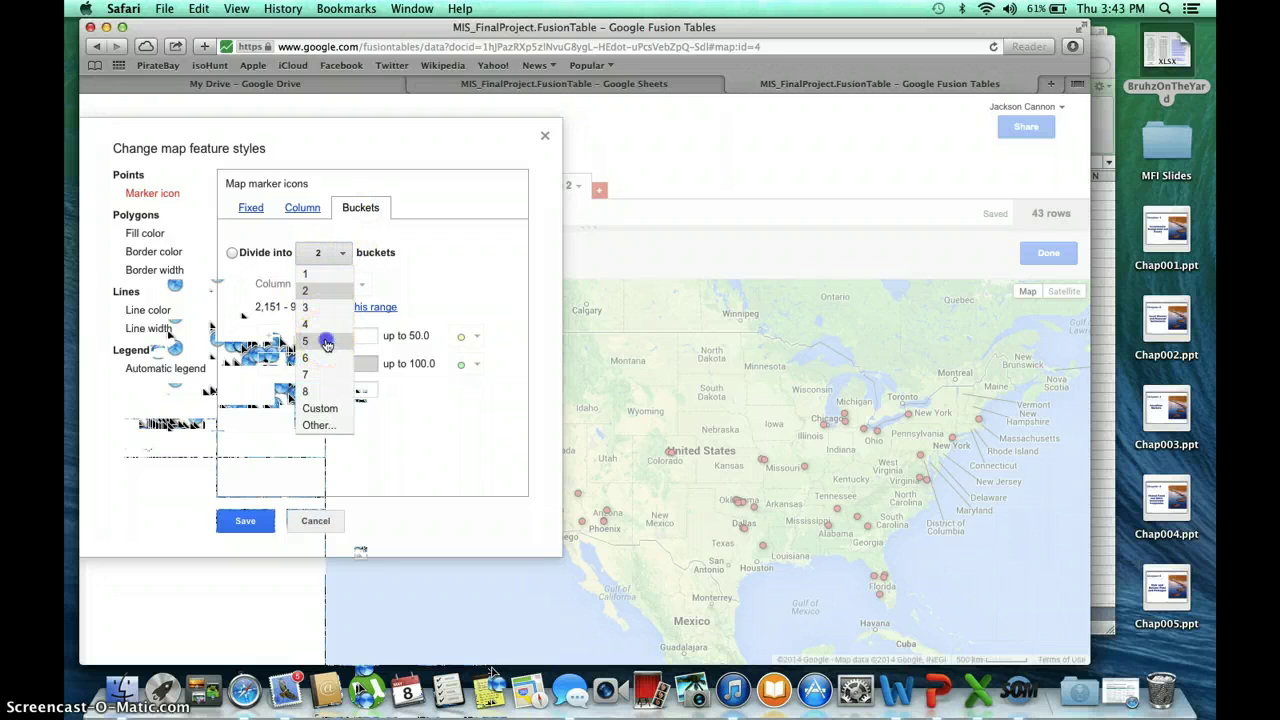
pyautogui.click(326, 343)
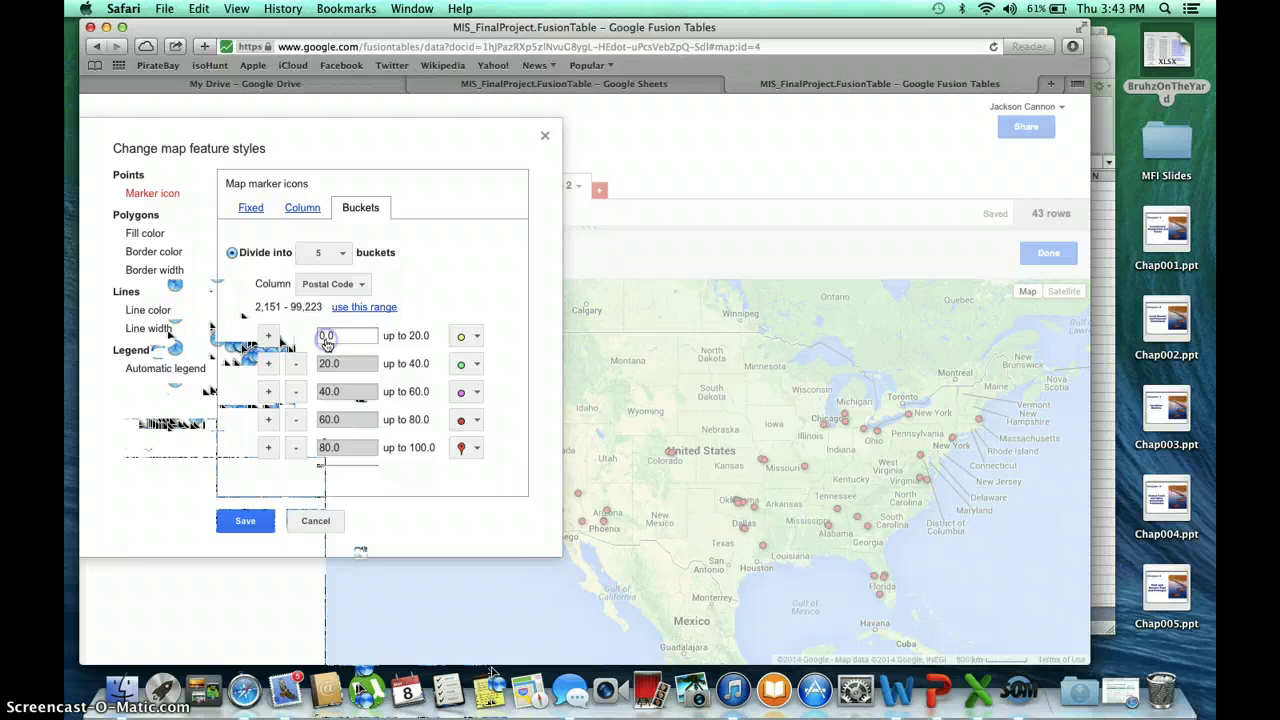
pyautogui.click(362, 284)
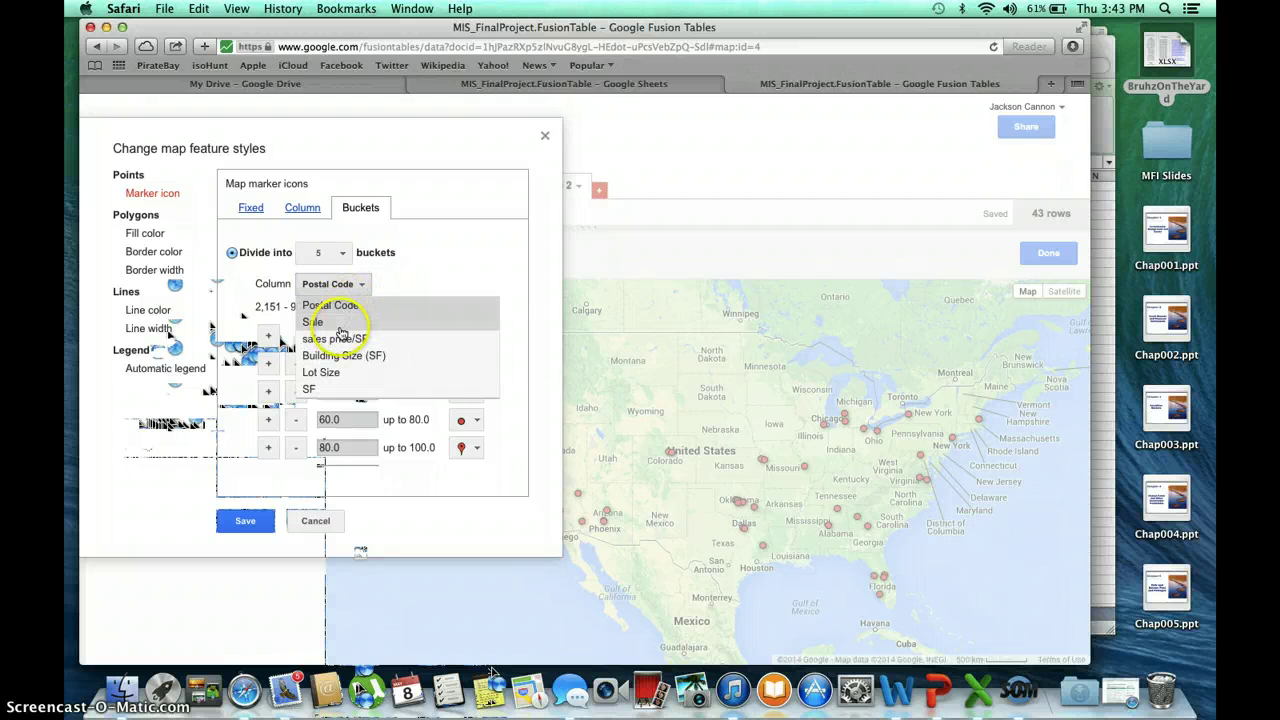
pyautogui.click(340, 322)
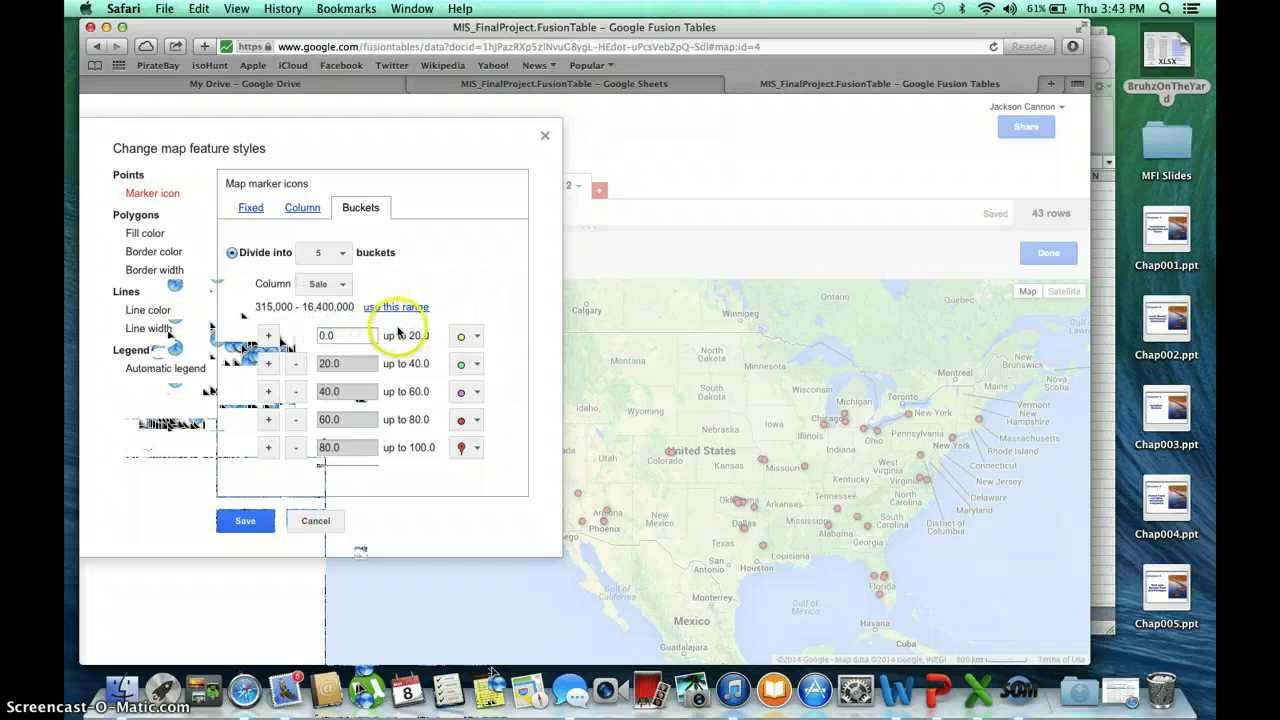
pyautogui.scroll(-1, 366, 425)
pyautogui.scroll(1, 364, 417)
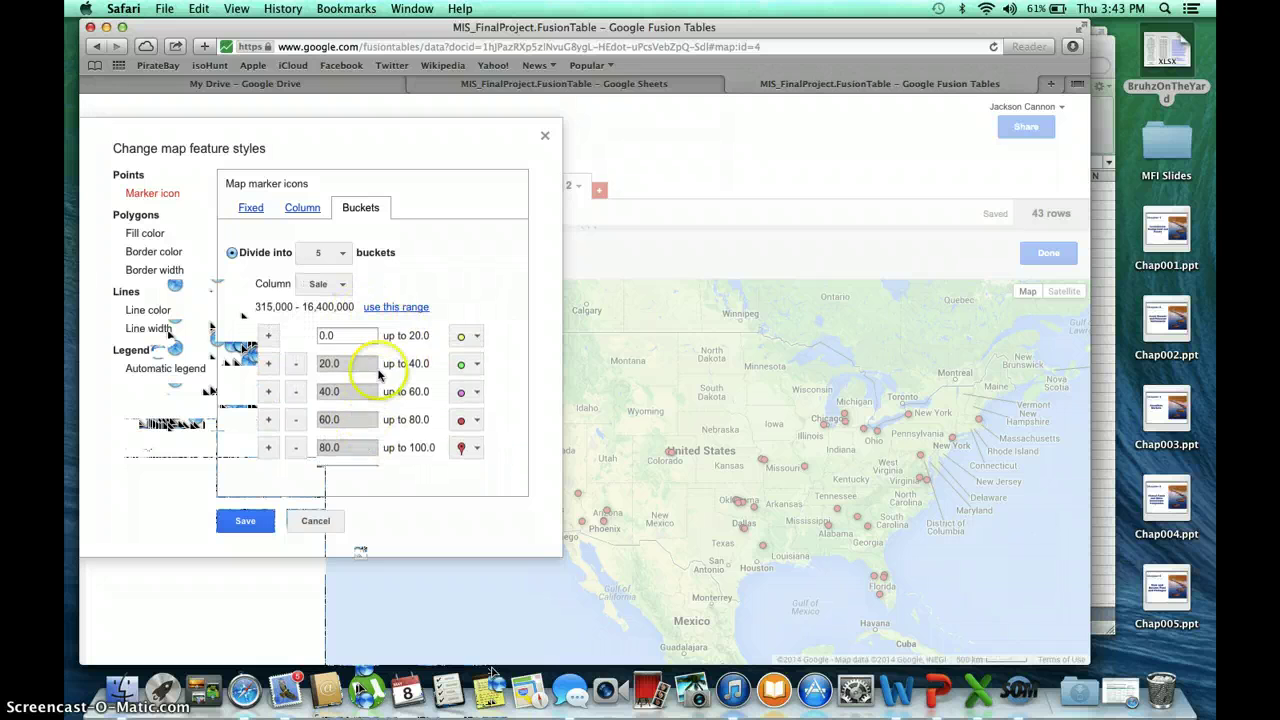
# Step: Give the five buckets large yellow, green, blue, red and purple pins
pyautogui.click(470, 337)
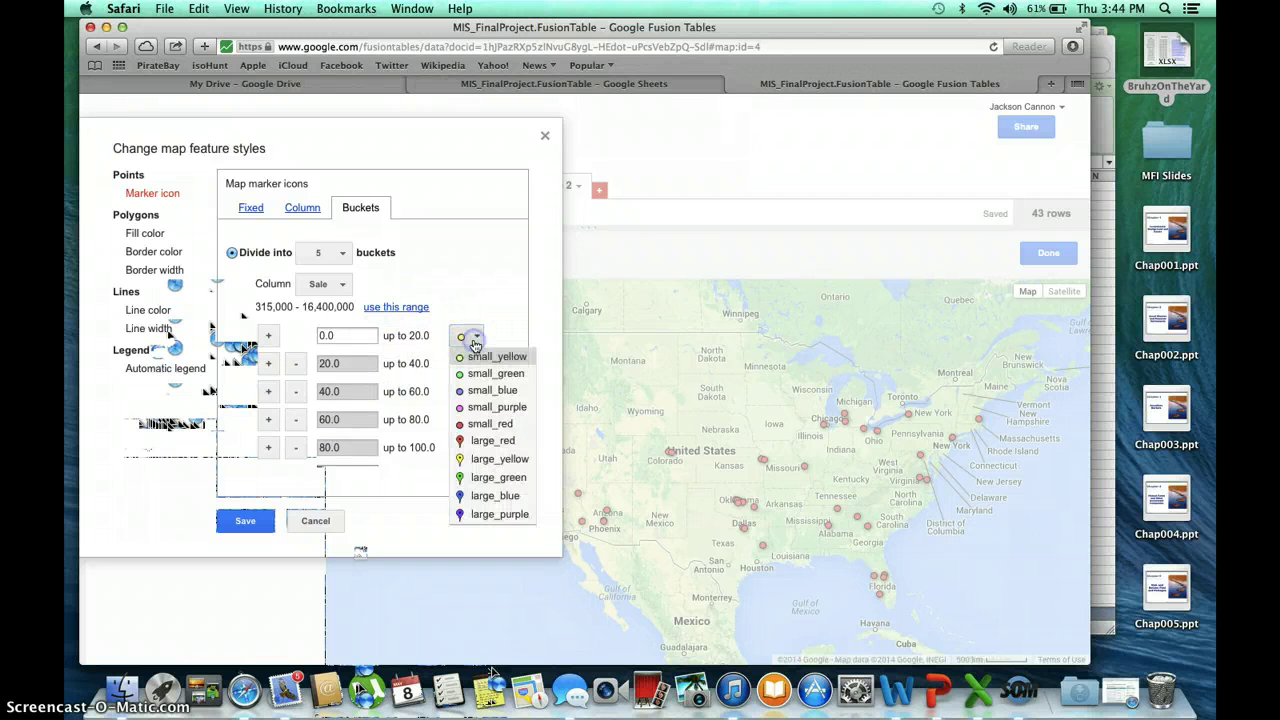
pyautogui.click(500, 459)
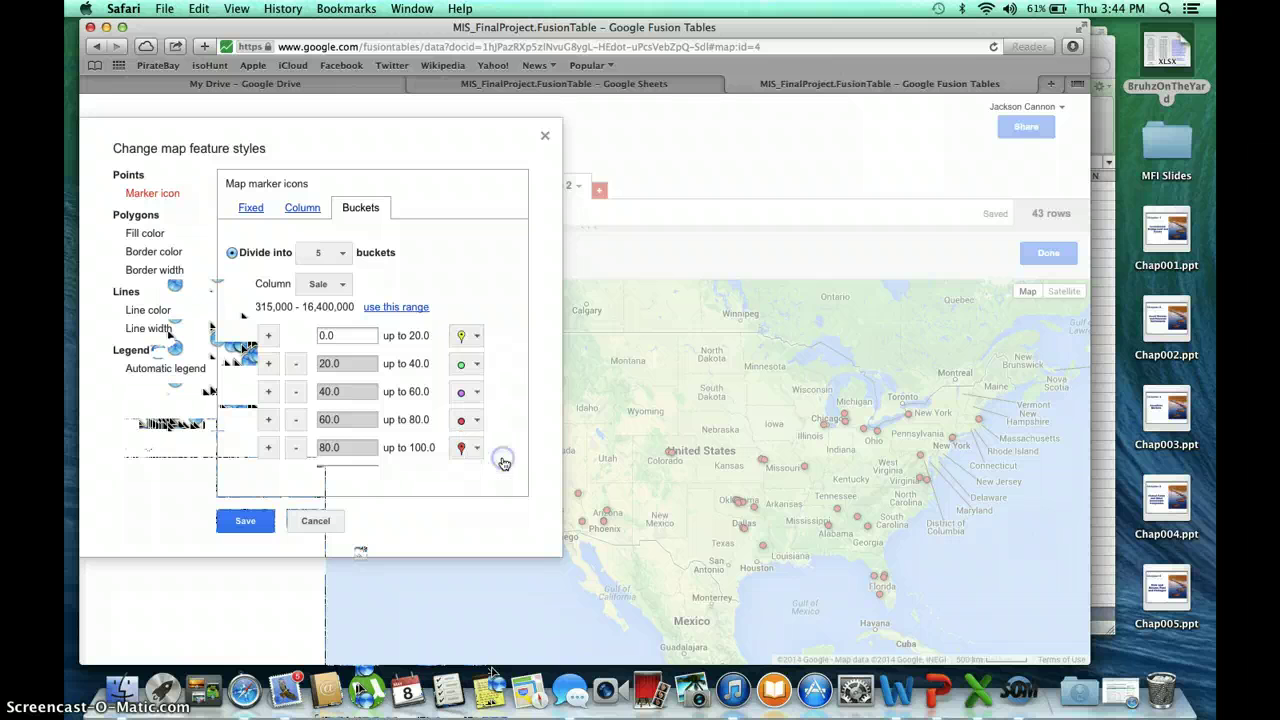
pyautogui.click(470, 364)
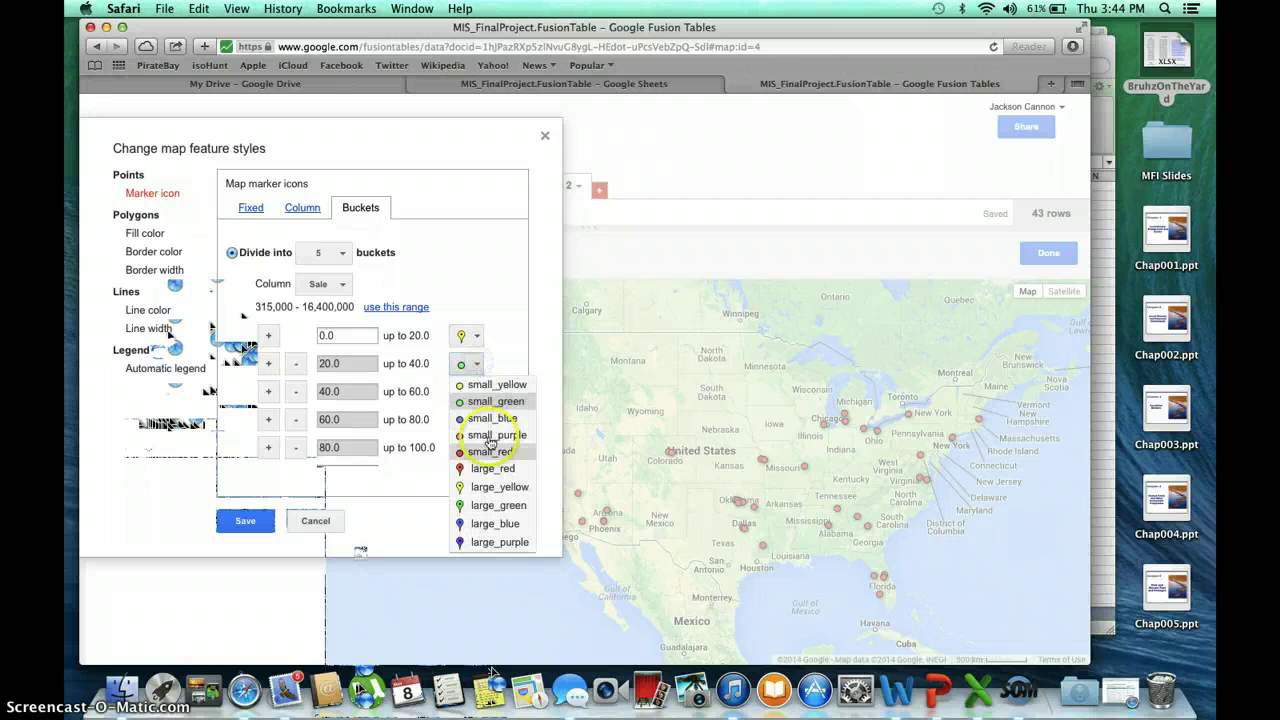
pyautogui.click(495, 505)
pyautogui.click(477, 393)
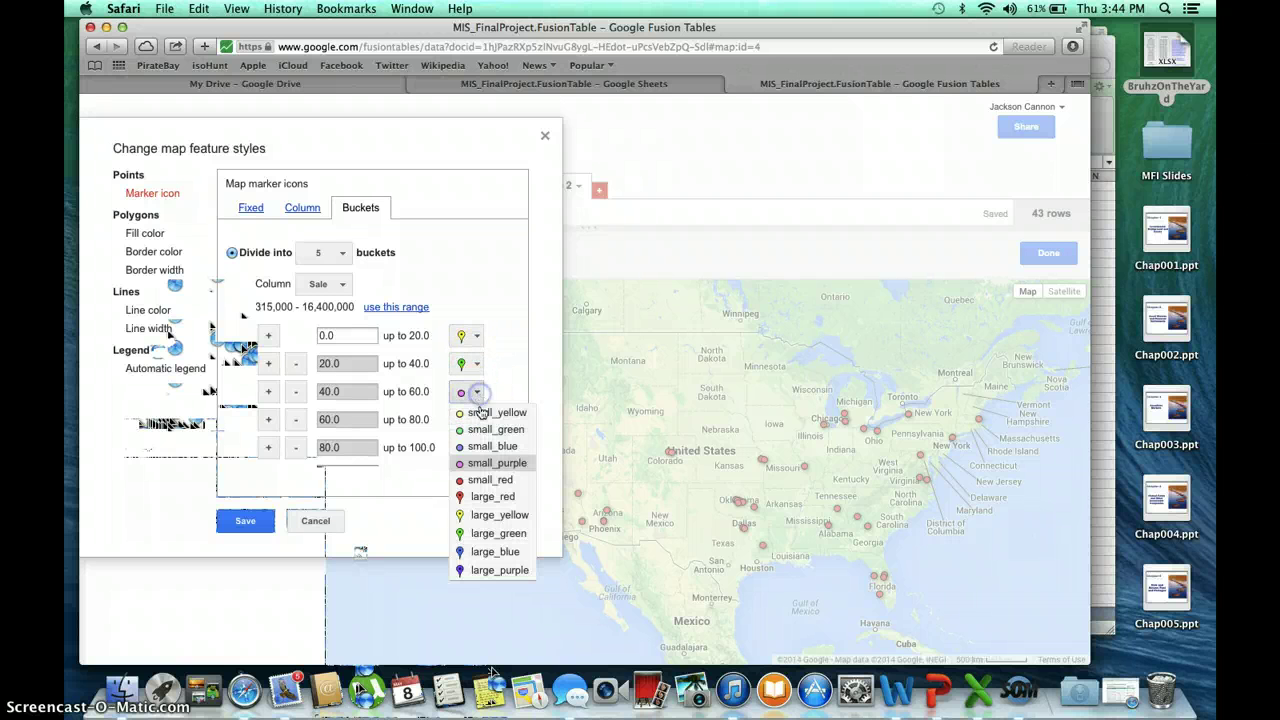
pyautogui.click(494, 551)
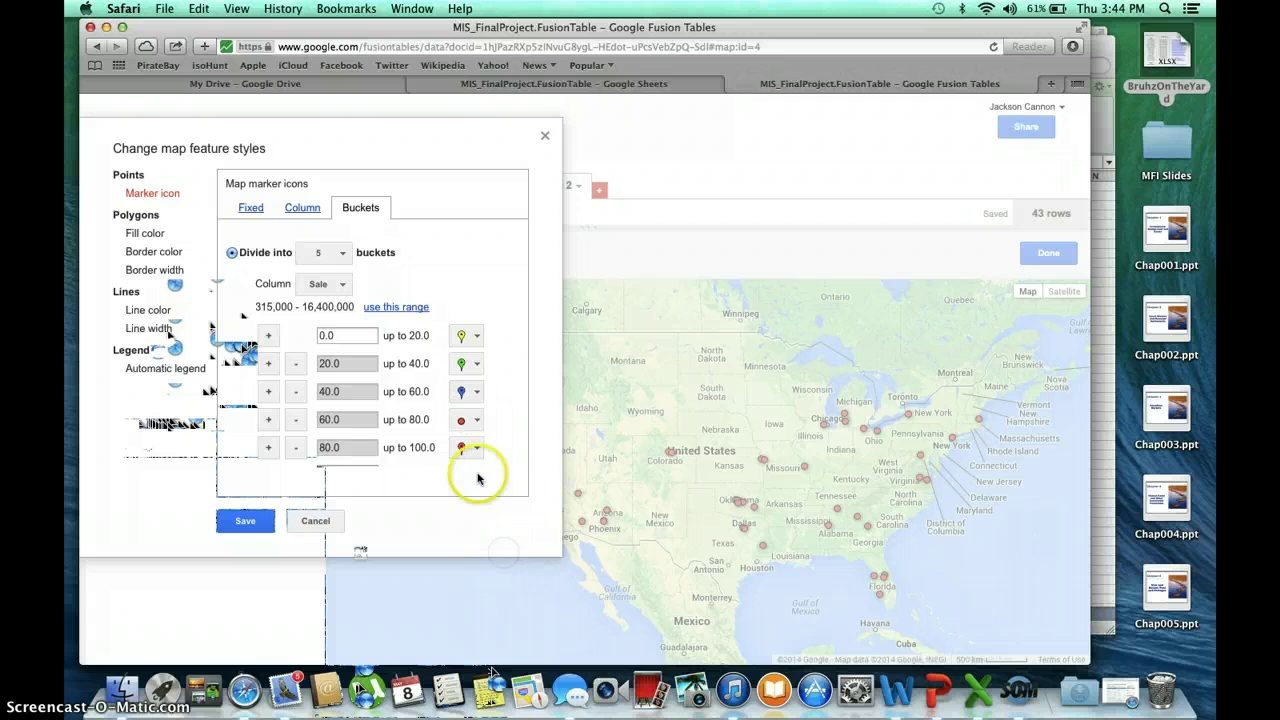
pyautogui.click(478, 421)
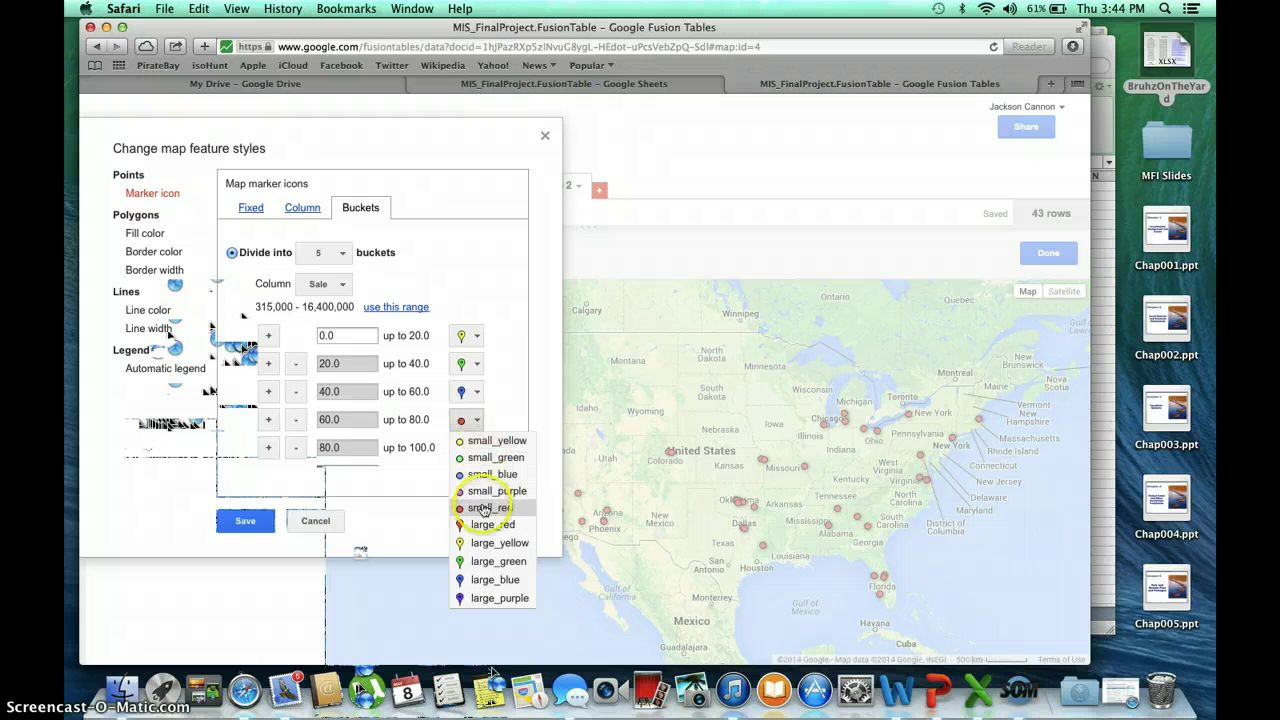
pyautogui.click(489, 548)
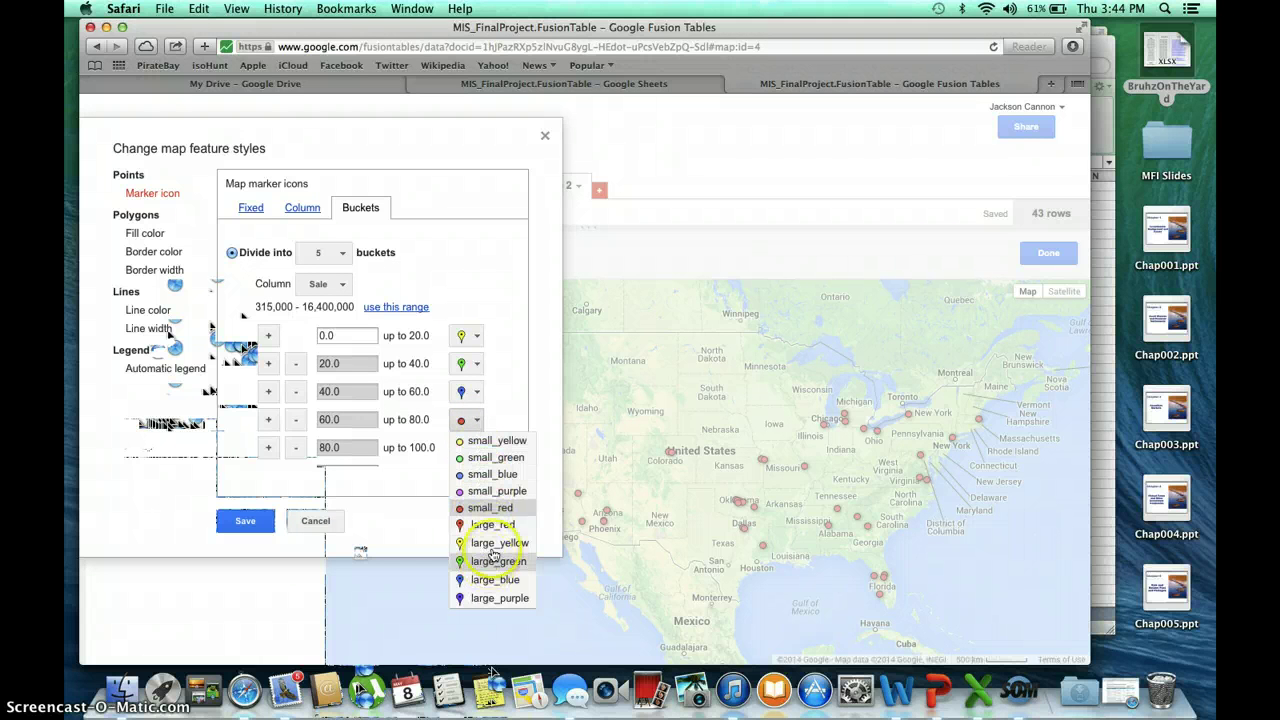
pyautogui.click(507, 524)
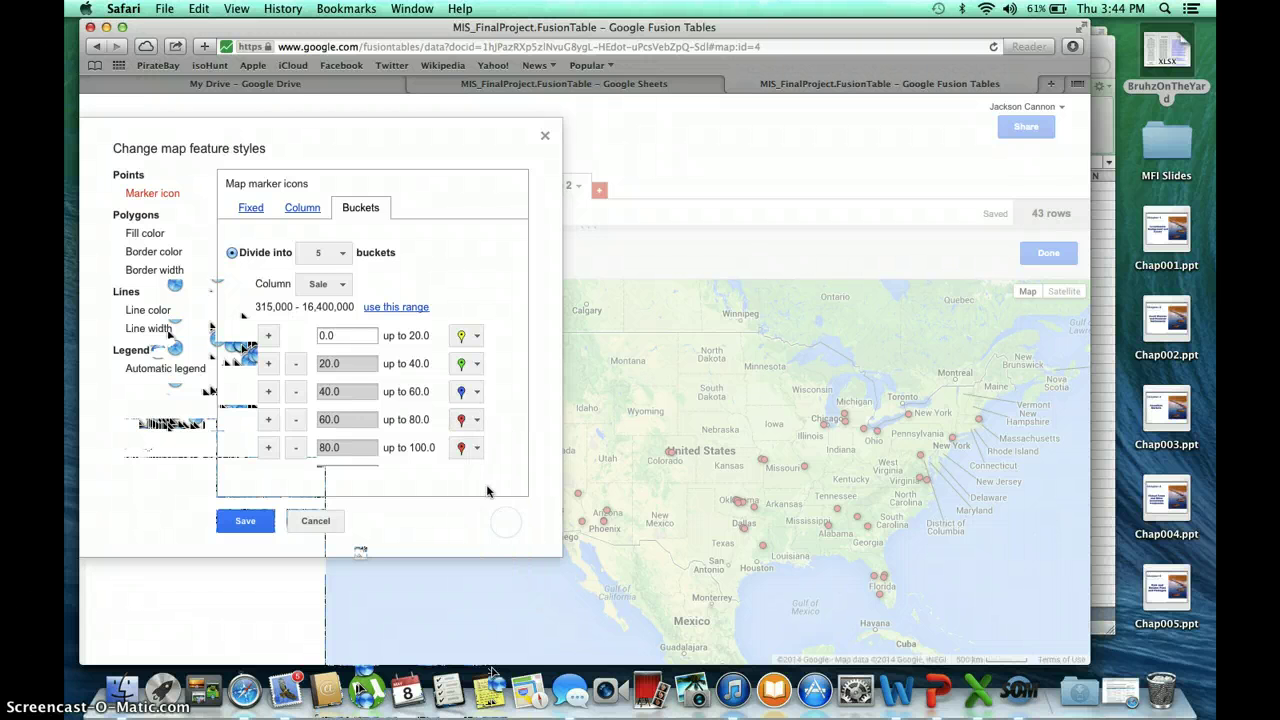
pyautogui.click(477, 450)
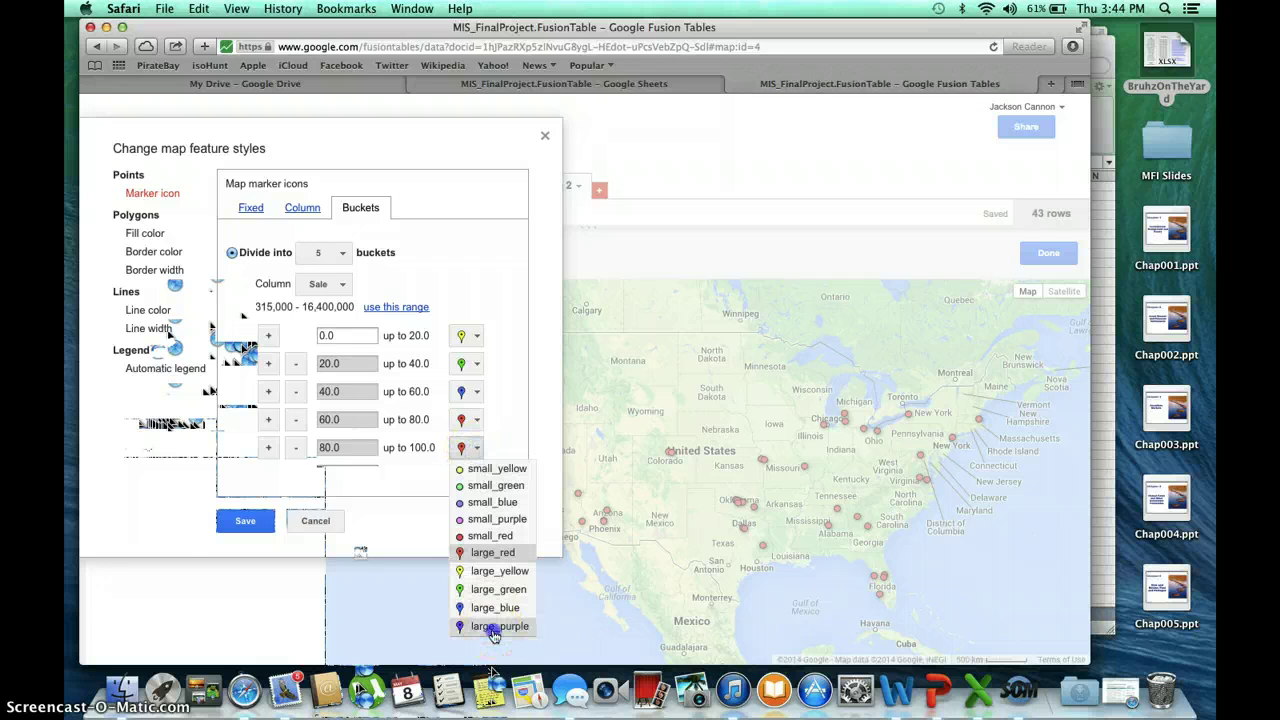
pyautogui.click(499, 626)
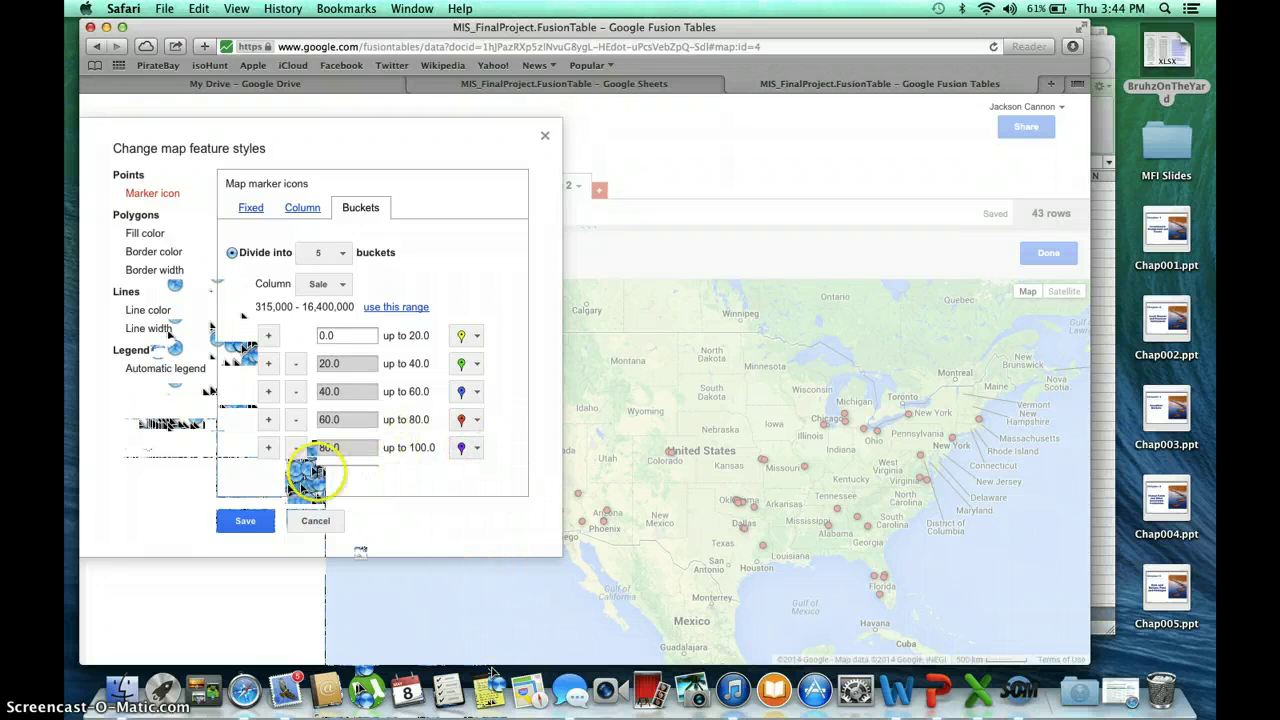
# Step: Fill the buckets with Sale's actual range (315,000–16,400,001) and save the style
pyautogui.click(397, 311)
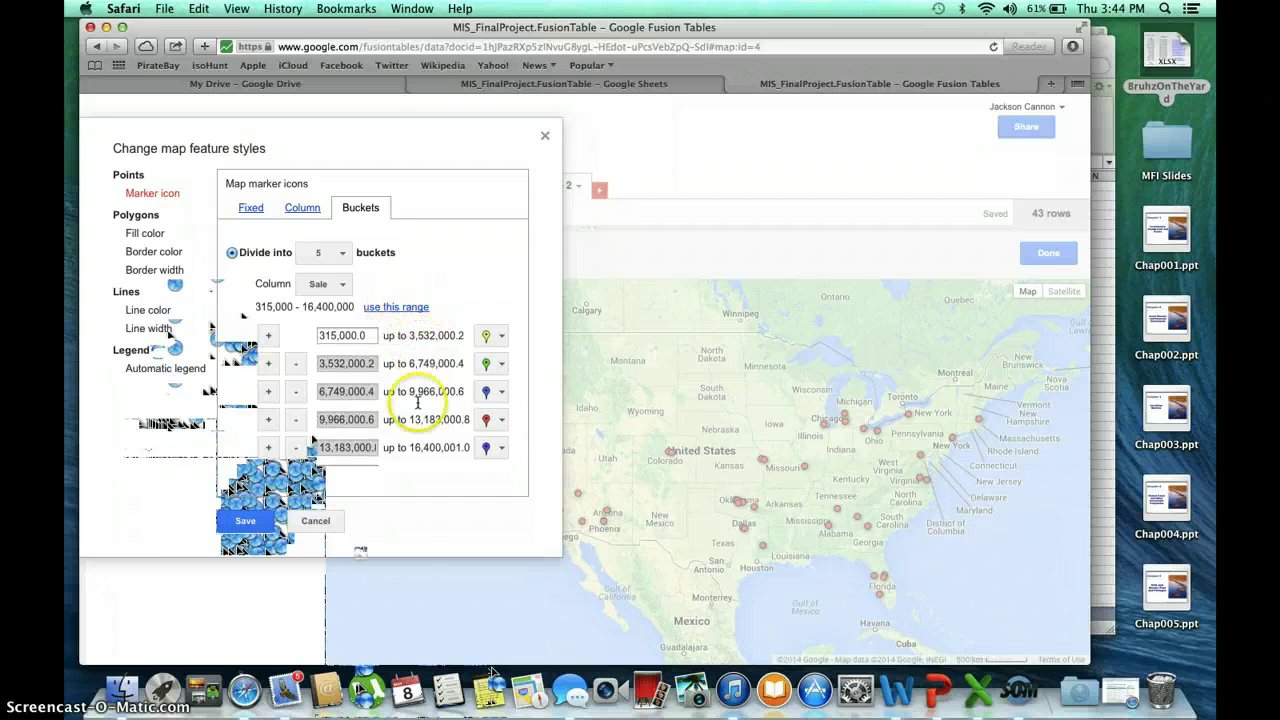
pyautogui.scroll(-1, 418, 401)
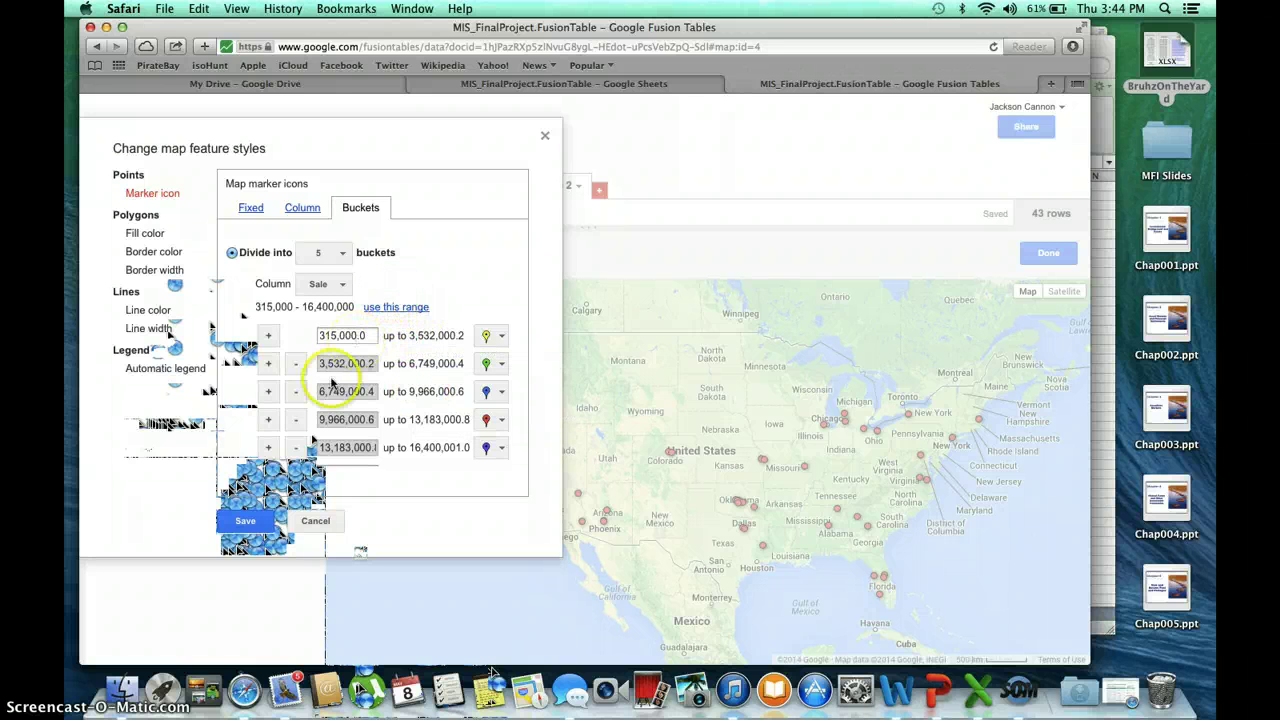
pyautogui.click(250, 524)
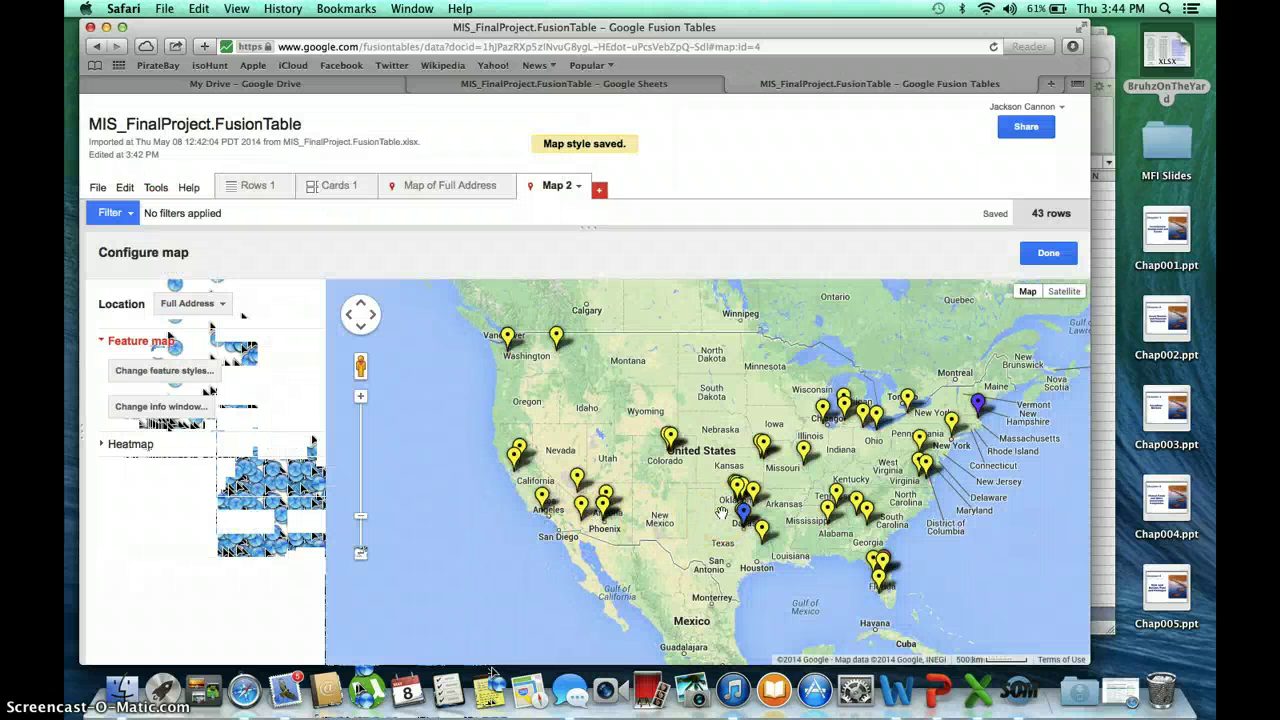
# Step: Zoom the map out one level and reopen the feature style settings
pyautogui.scroll(-1, 722, 513)
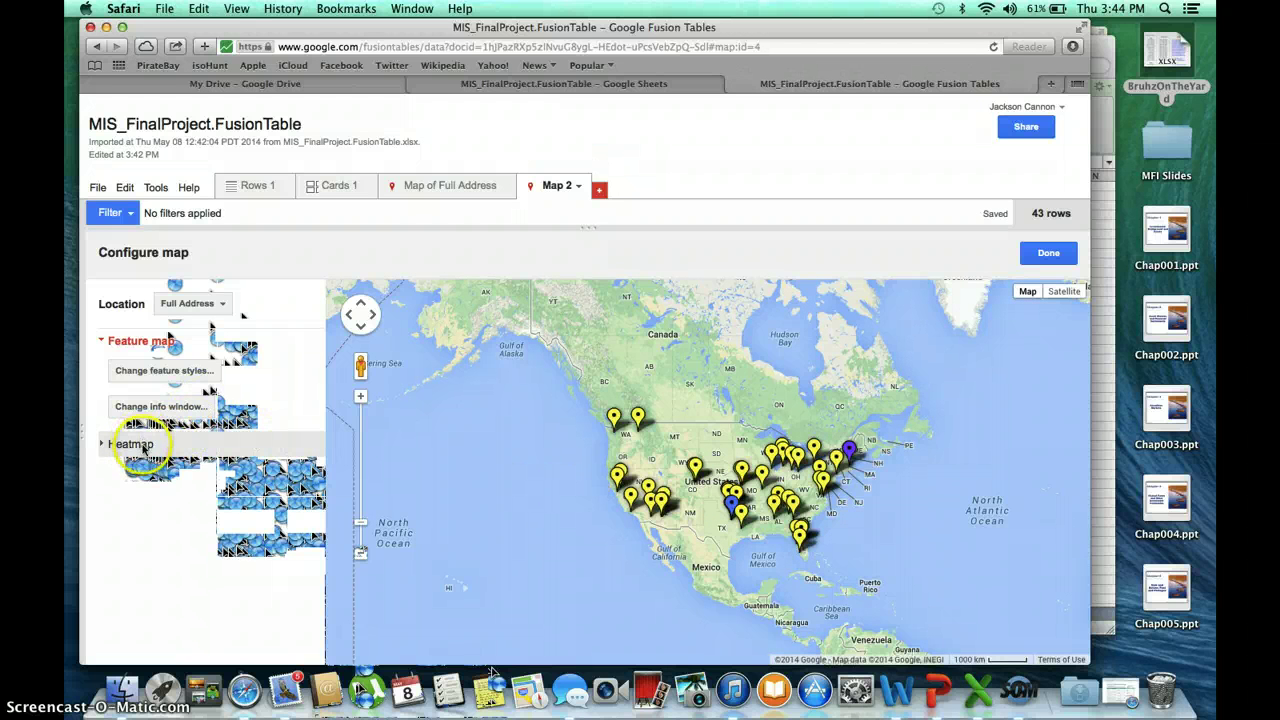
pyautogui.click(163, 371)
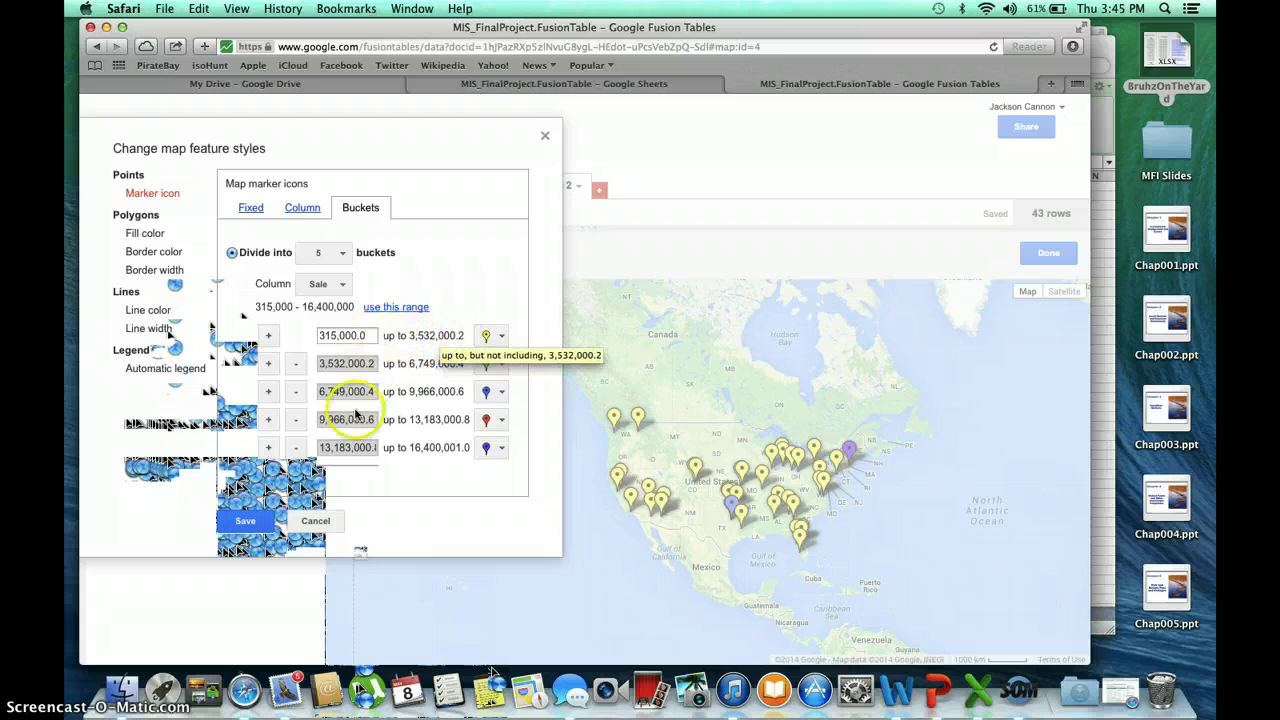
# Step: Set the second and third bucket lower bounds to 750,000 and 1,000,000
pyautogui.click(366, 372)
pyautogui.click(366, 336)
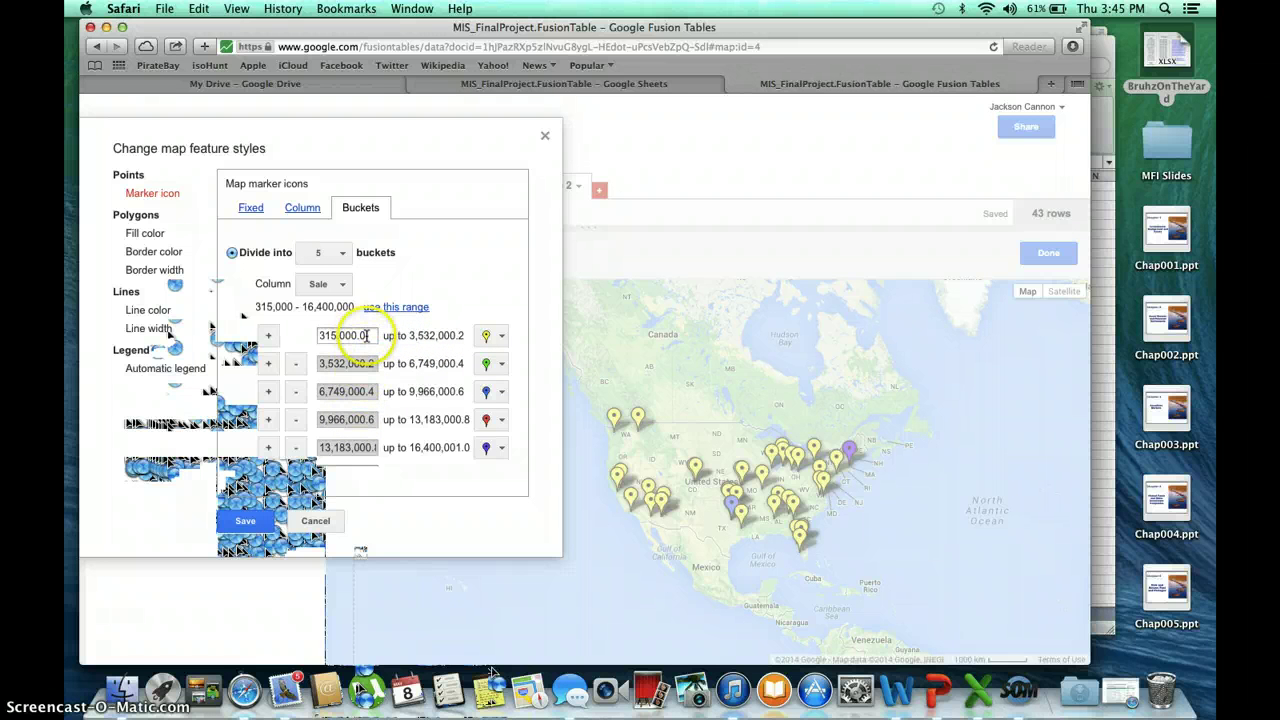
pyautogui.click(370, 366)
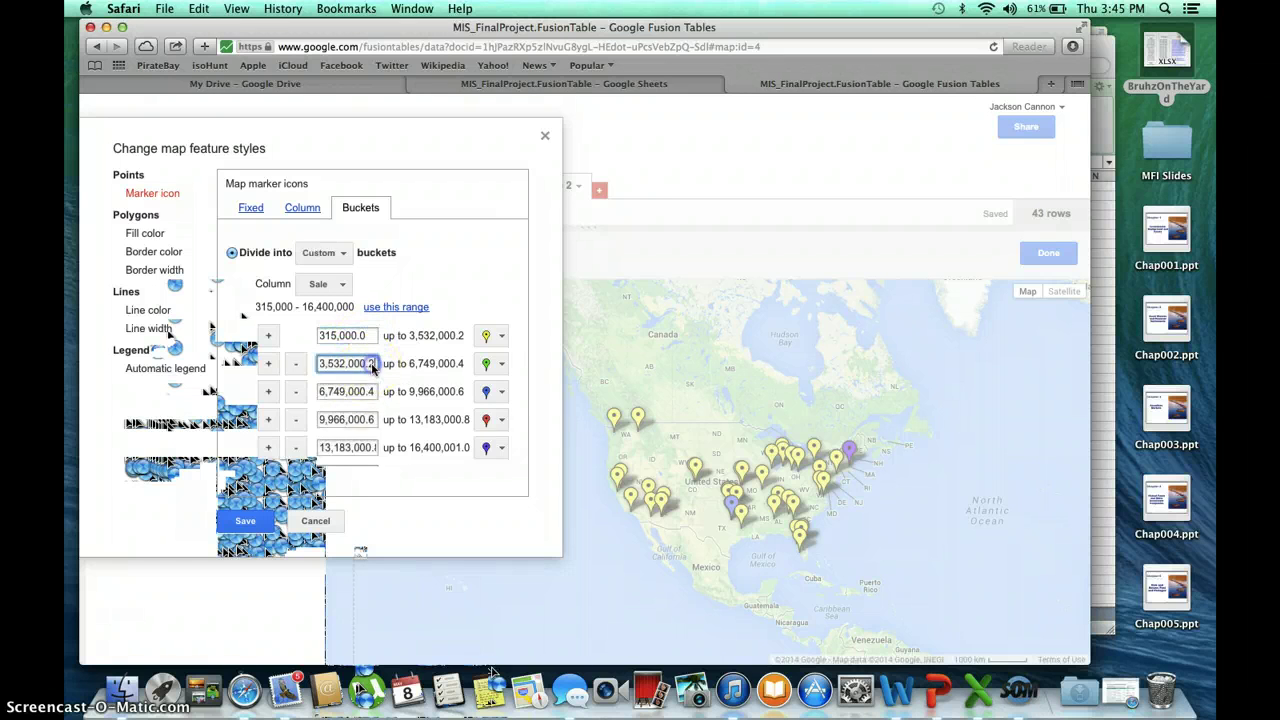
pyautogui.click(373, 366)
pyautogui.click(330, 337)
pyautogui.click(350, 365)
pyautogui.click(316, 391)
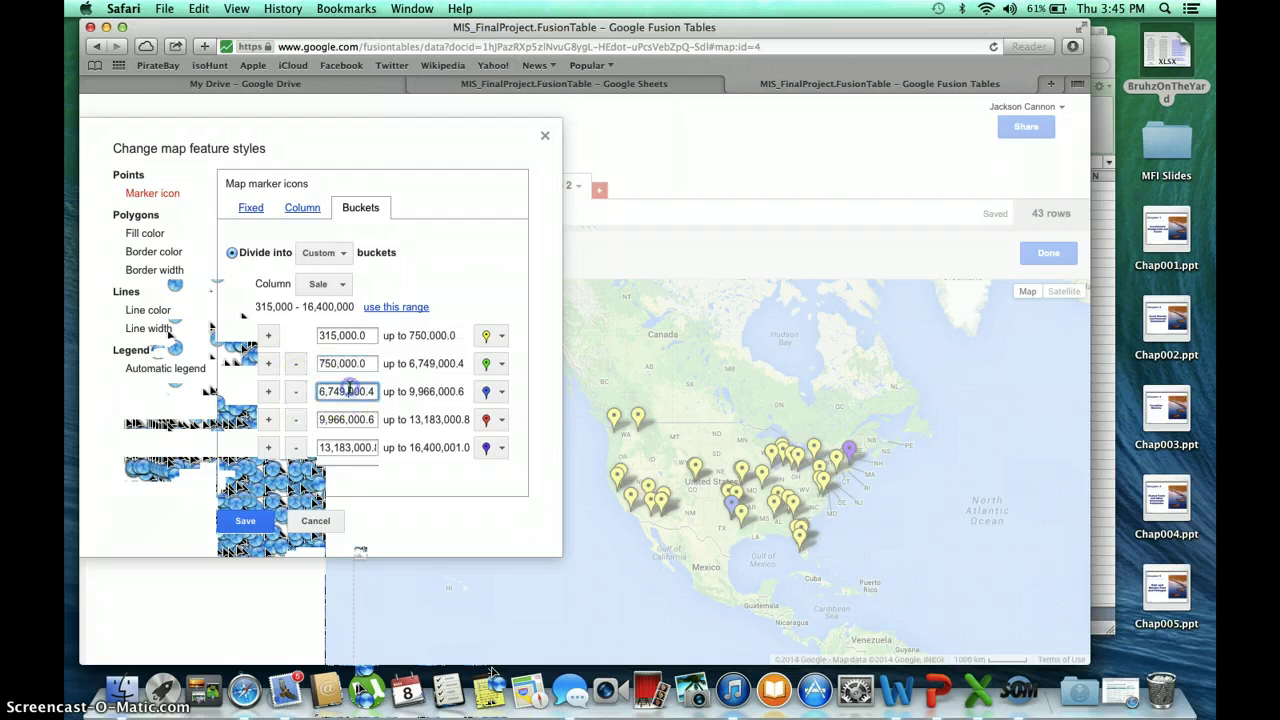
pyautogui.click(381, 391)
pyautogui.moveTo(381, 391); pyautogui.dragTo(325, 393)
pyautogui.write('1,000,000')
pyautogui.click(348, 423)
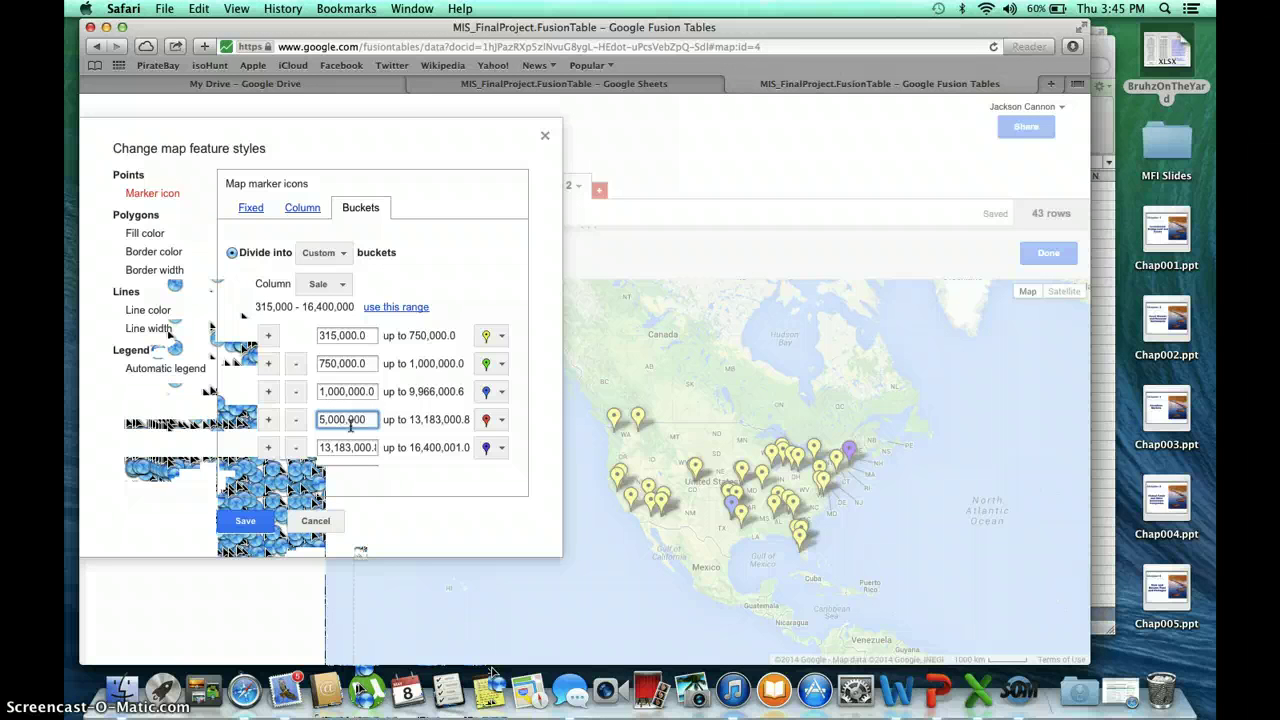
# Step: Set the fifth bucket to start at 10,000,000, resolve the ordering warning, and save
pyautogui.click(376, 448)
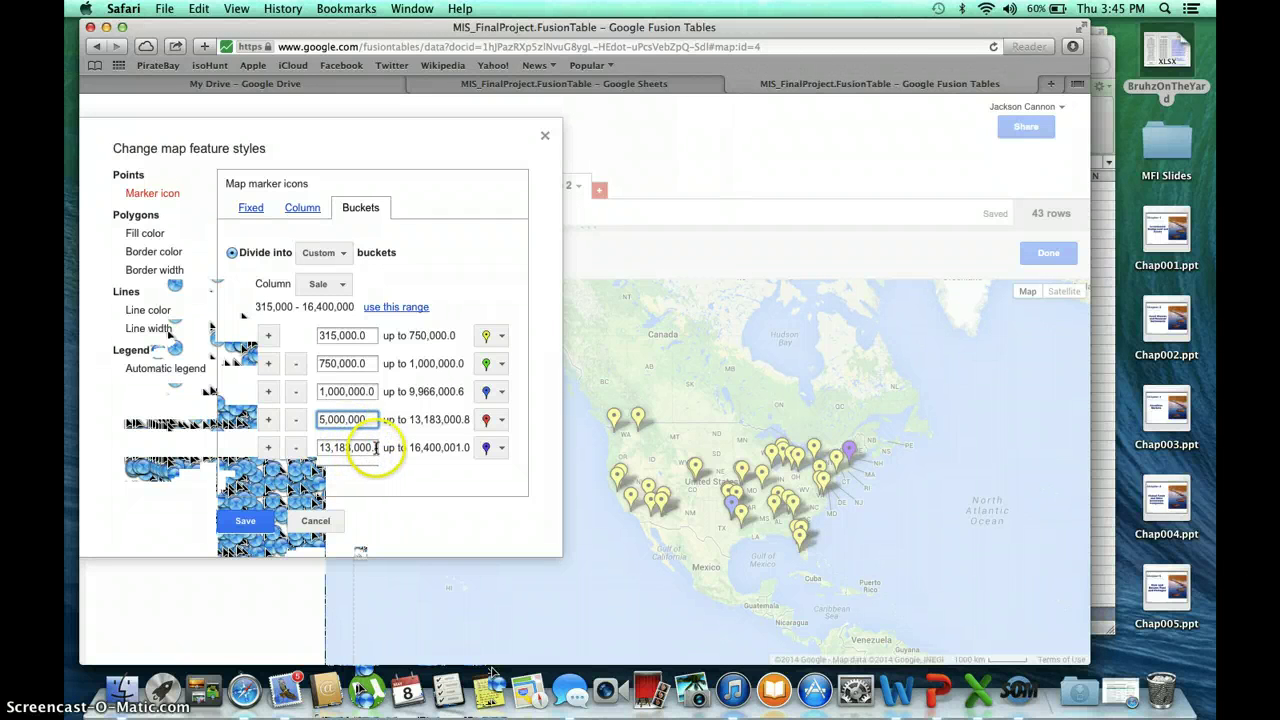
pyautogui.moveTo(376, 448); pyautogui.dragTo(319, 448)
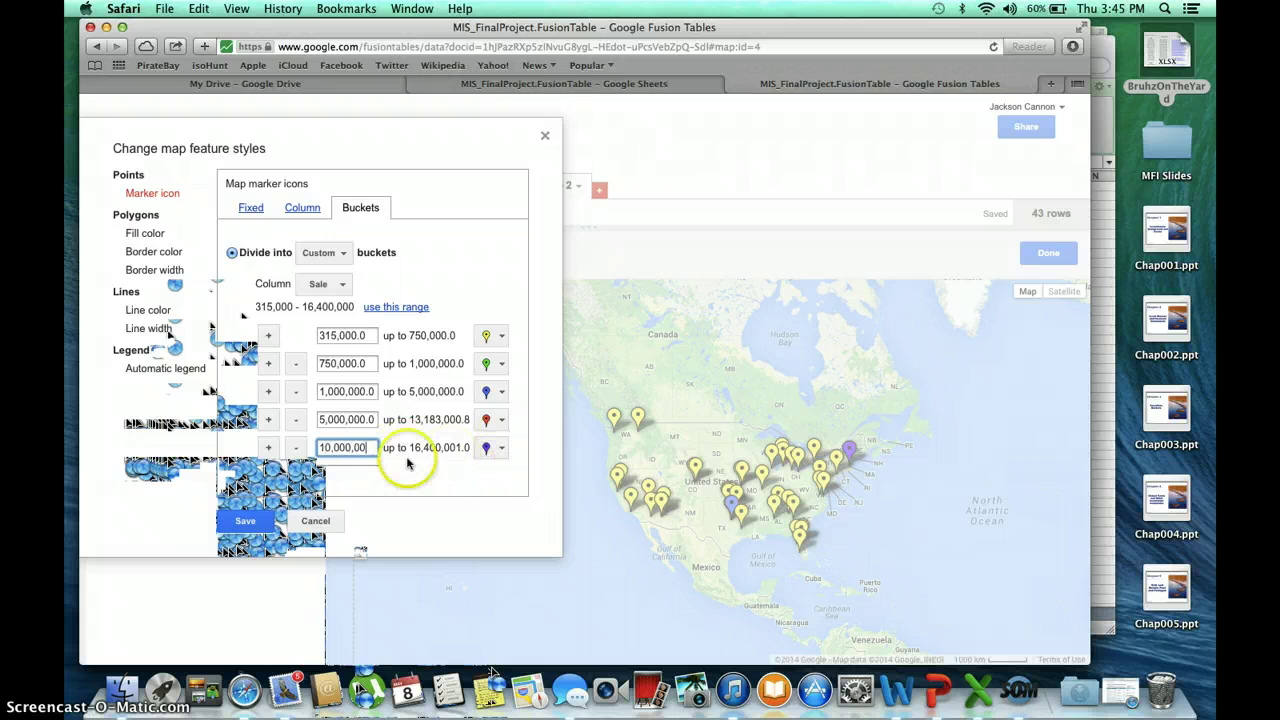
pyautogui.scroll(-1, 409, 463)
pyautogui.click(255, 520)
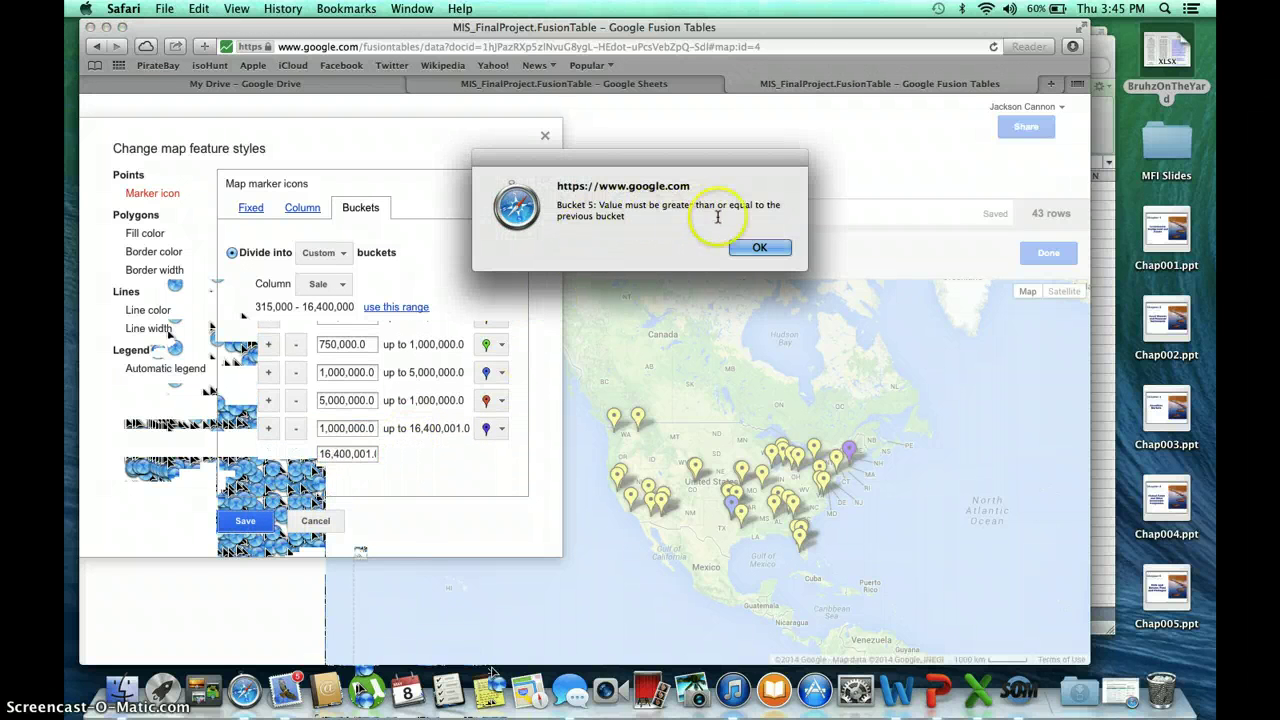
pyautogui.click(760, 248)
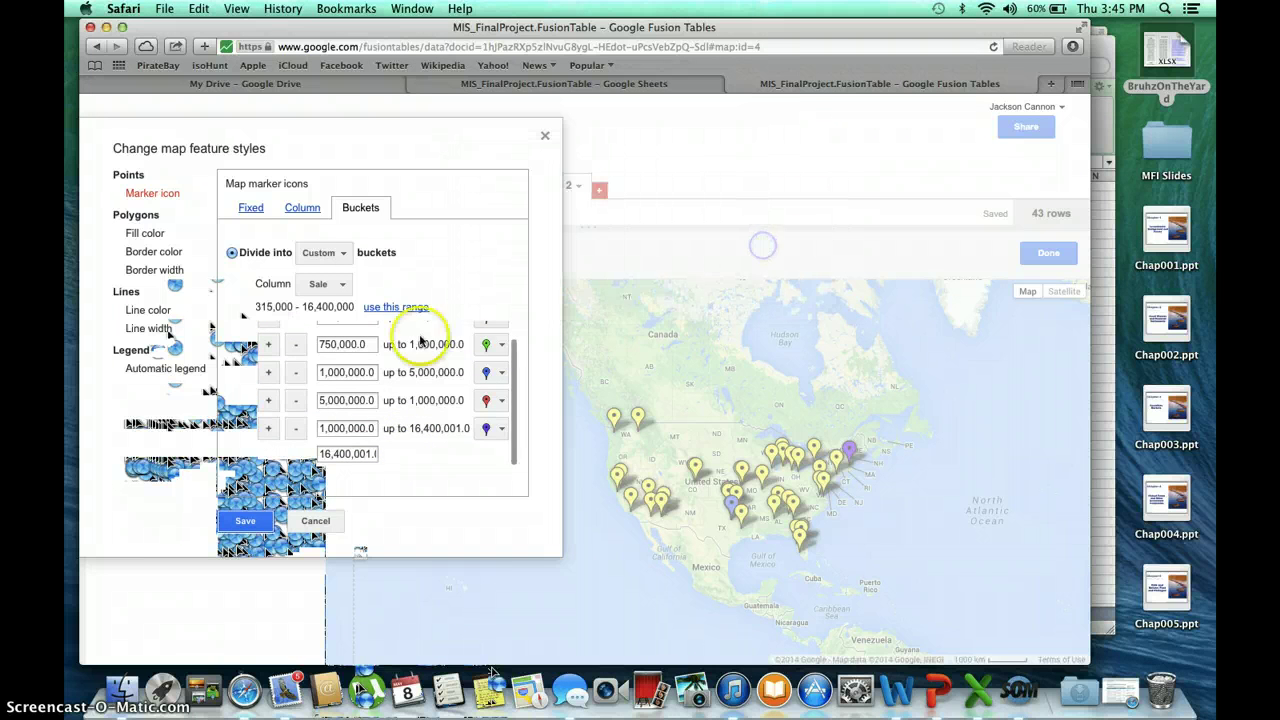
pyautogui.click(363, 430)
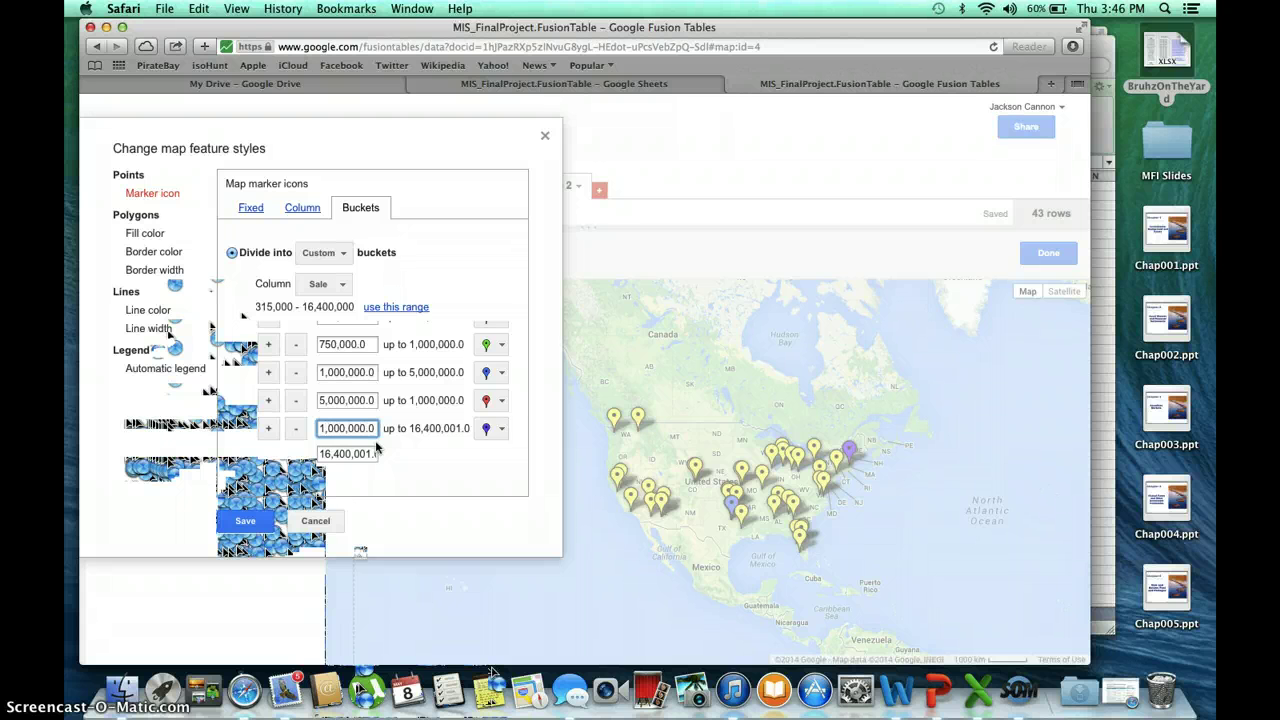
pyautogui.click(245, 520)
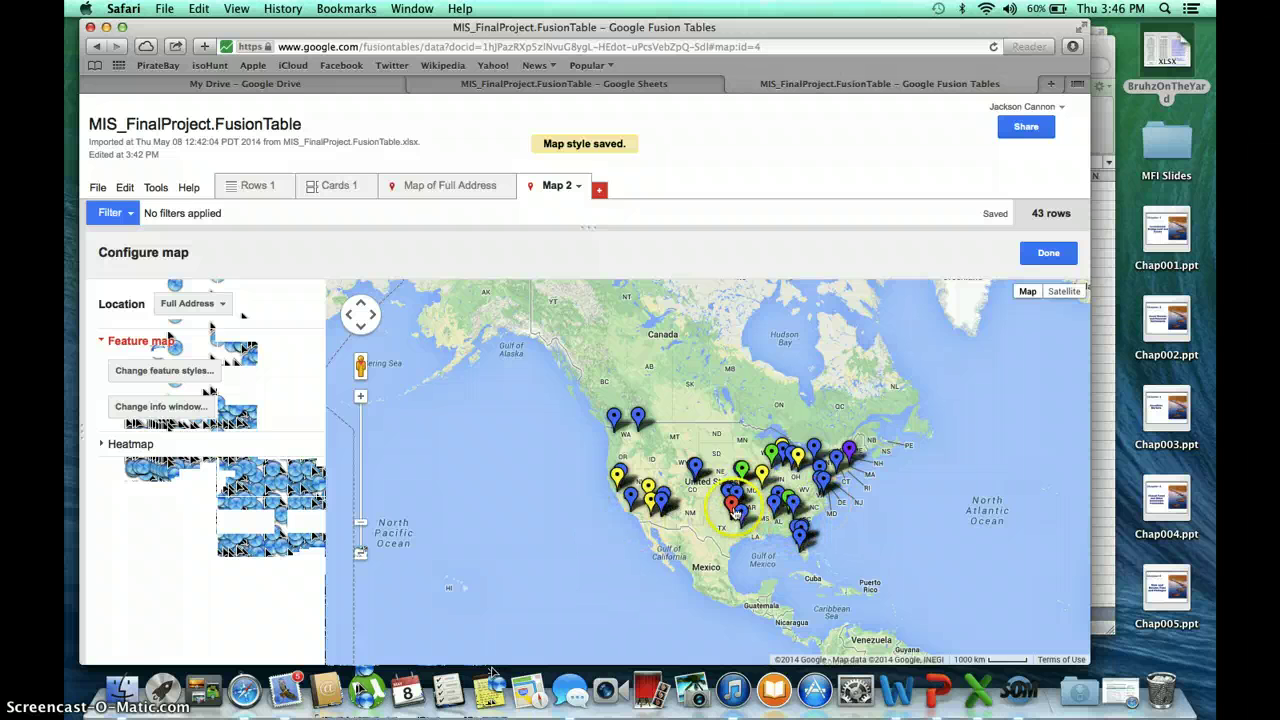
# Step: Add an automatic marker legend titled Sale at the map's bottom right and save it
pyautogui.click(150, 374)
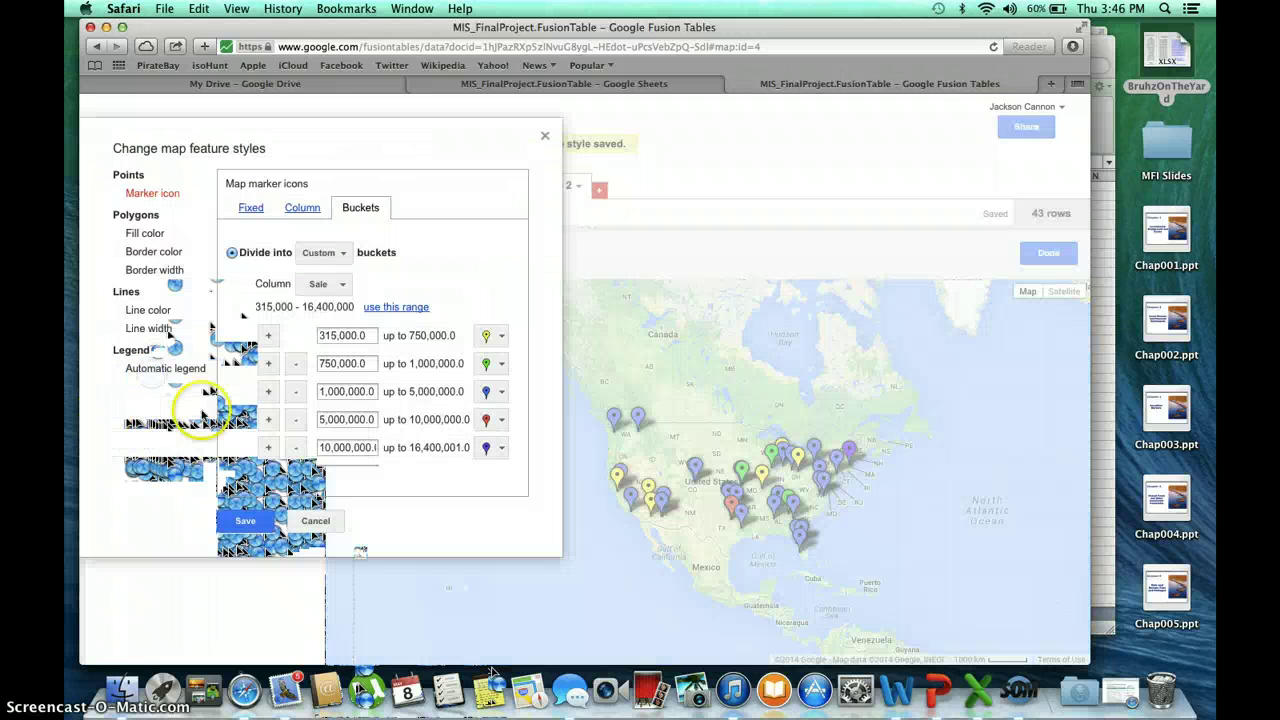
pyautogui.click(176, 370)
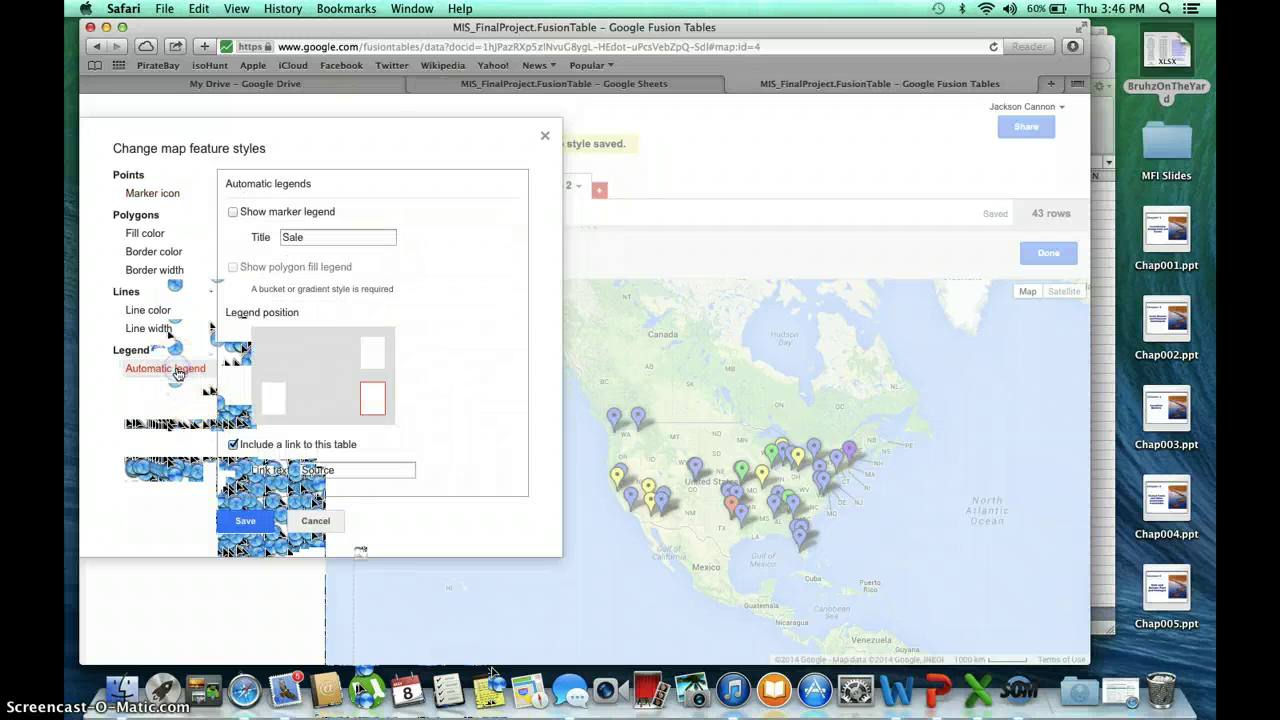
pyautogui.click(373, 401)
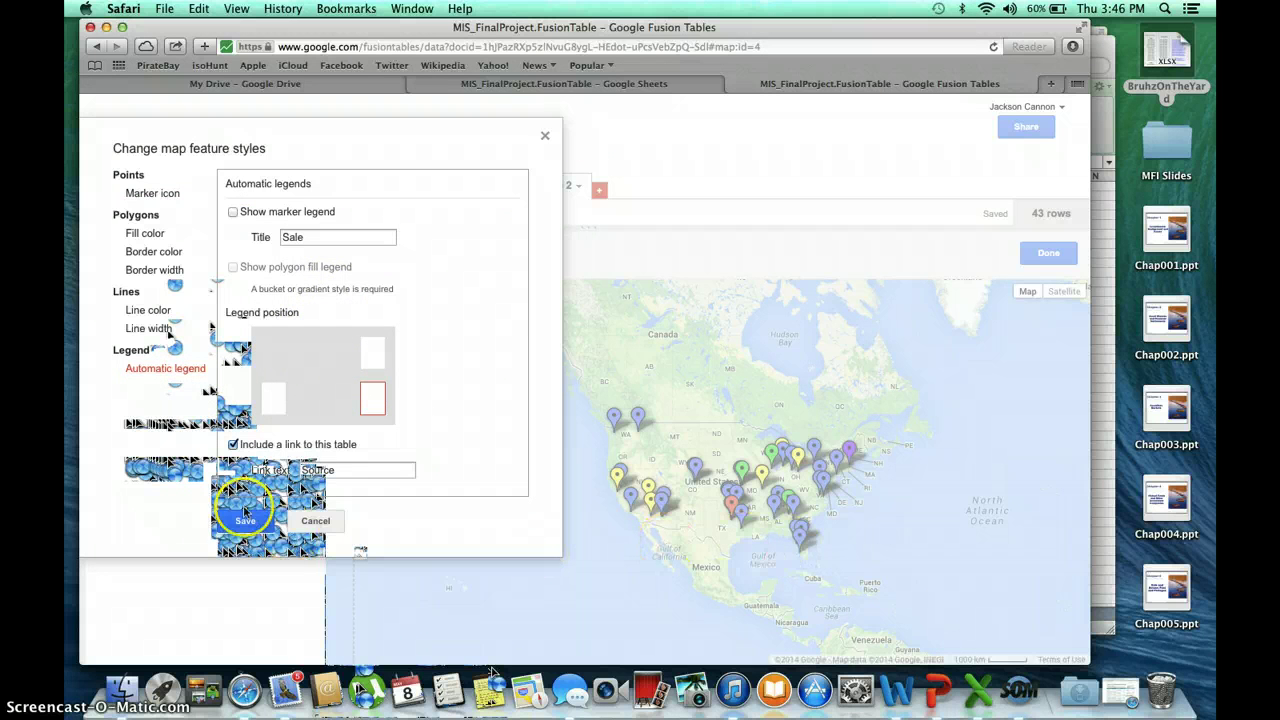
pyautogui.click(233, 212)
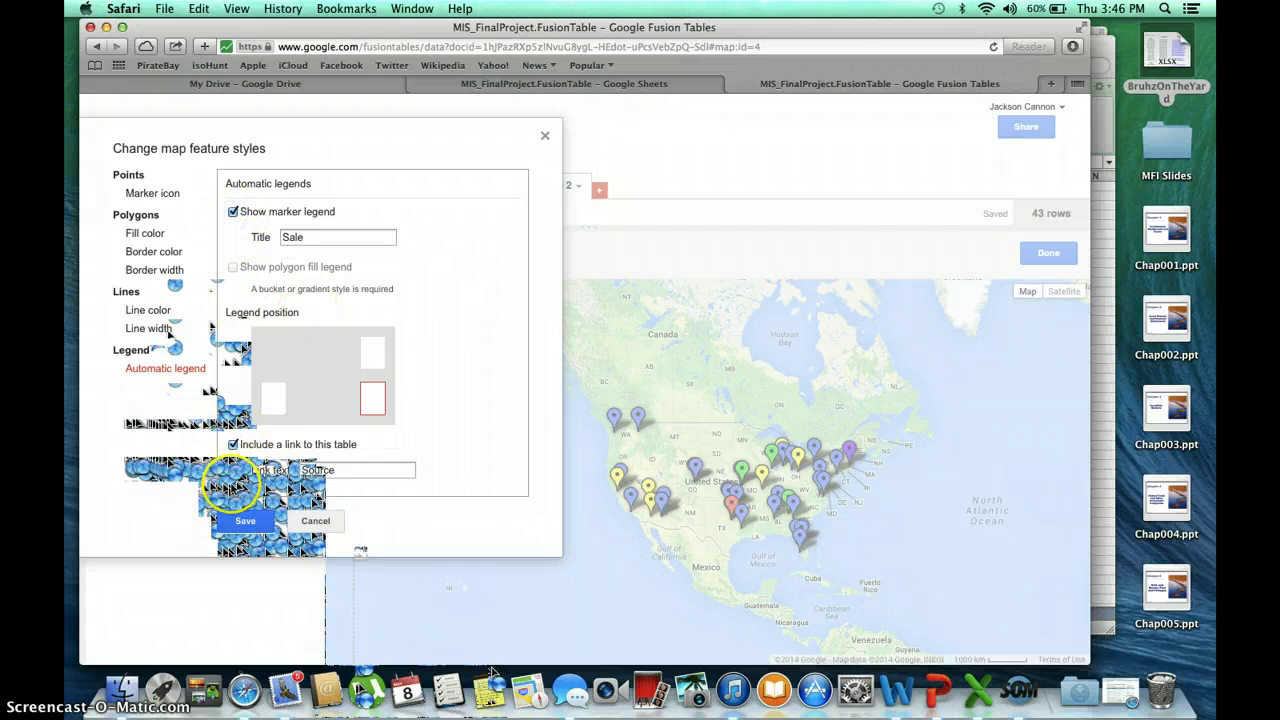
pyautogui.click(250, 522)
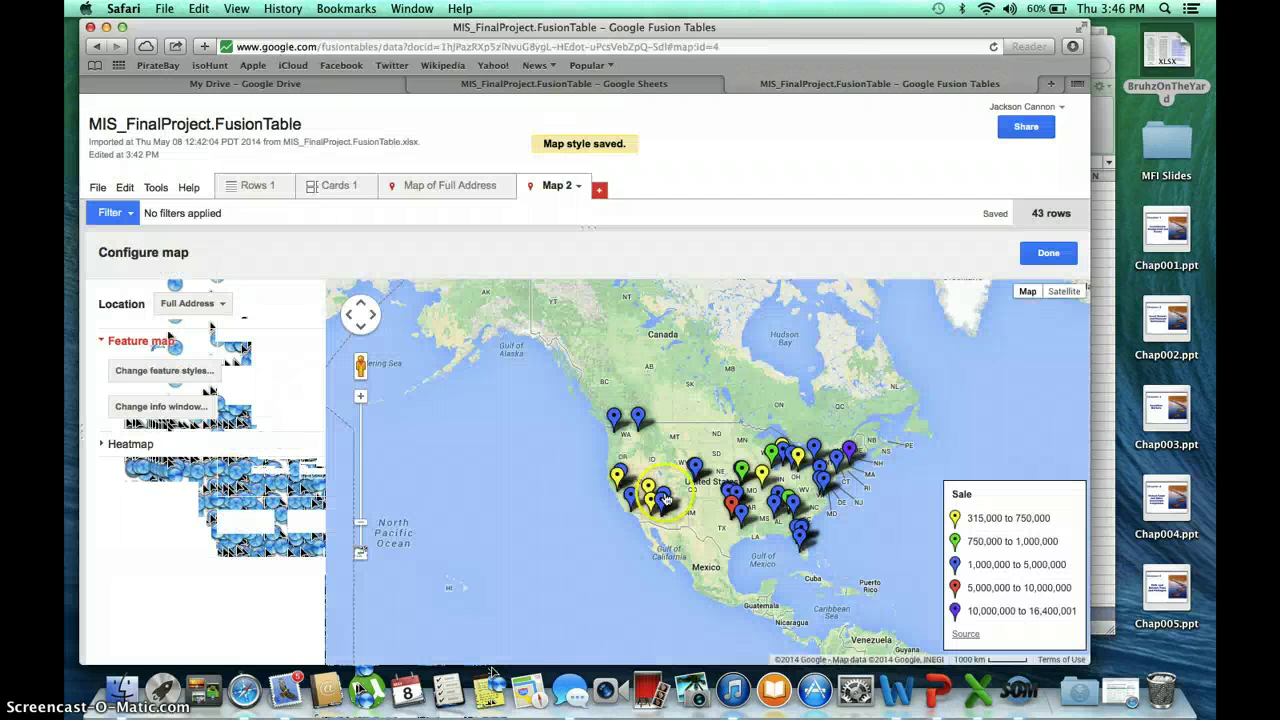
pyautogui.click(910, 490)
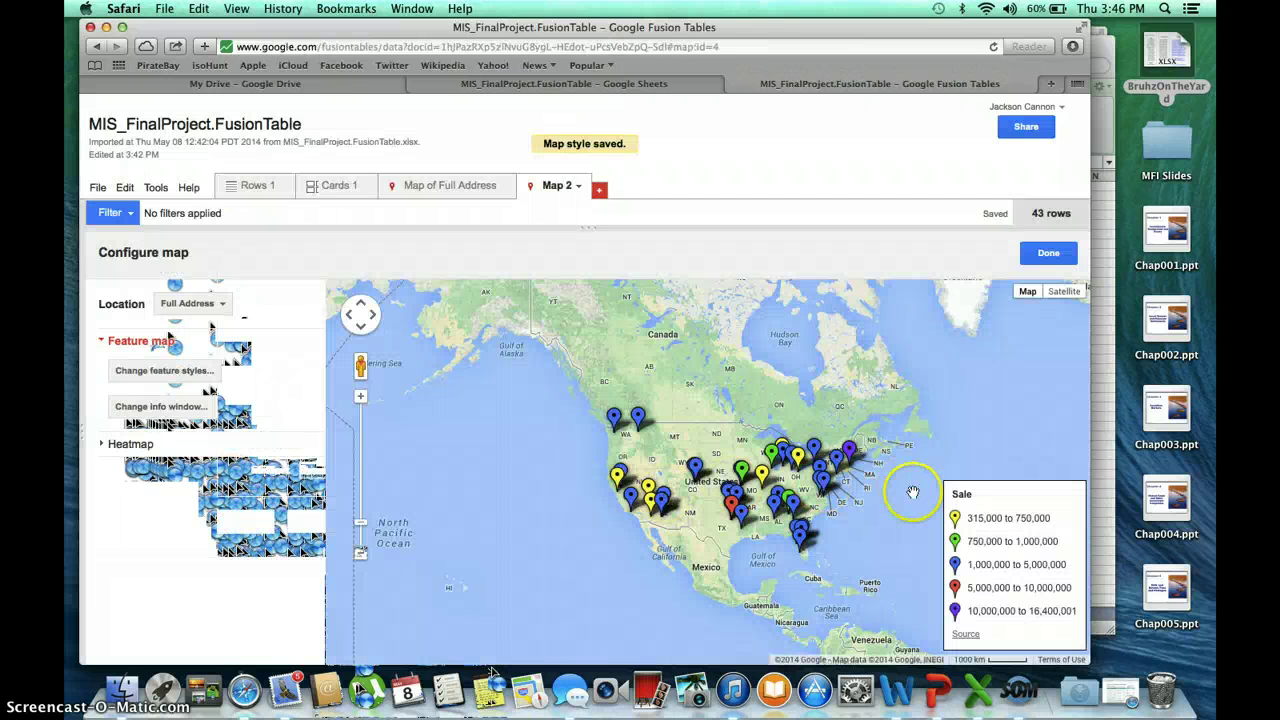
pyautogui.click(900, 418)
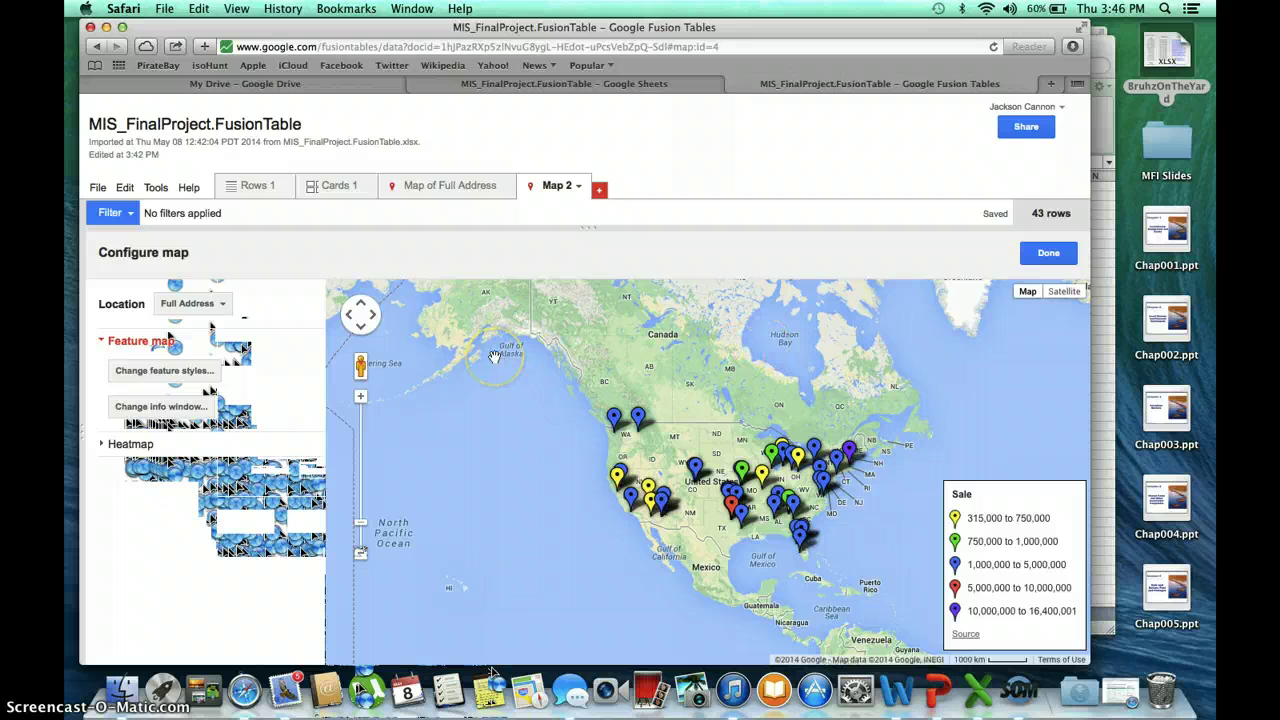
pyautogui.click(428, 190)
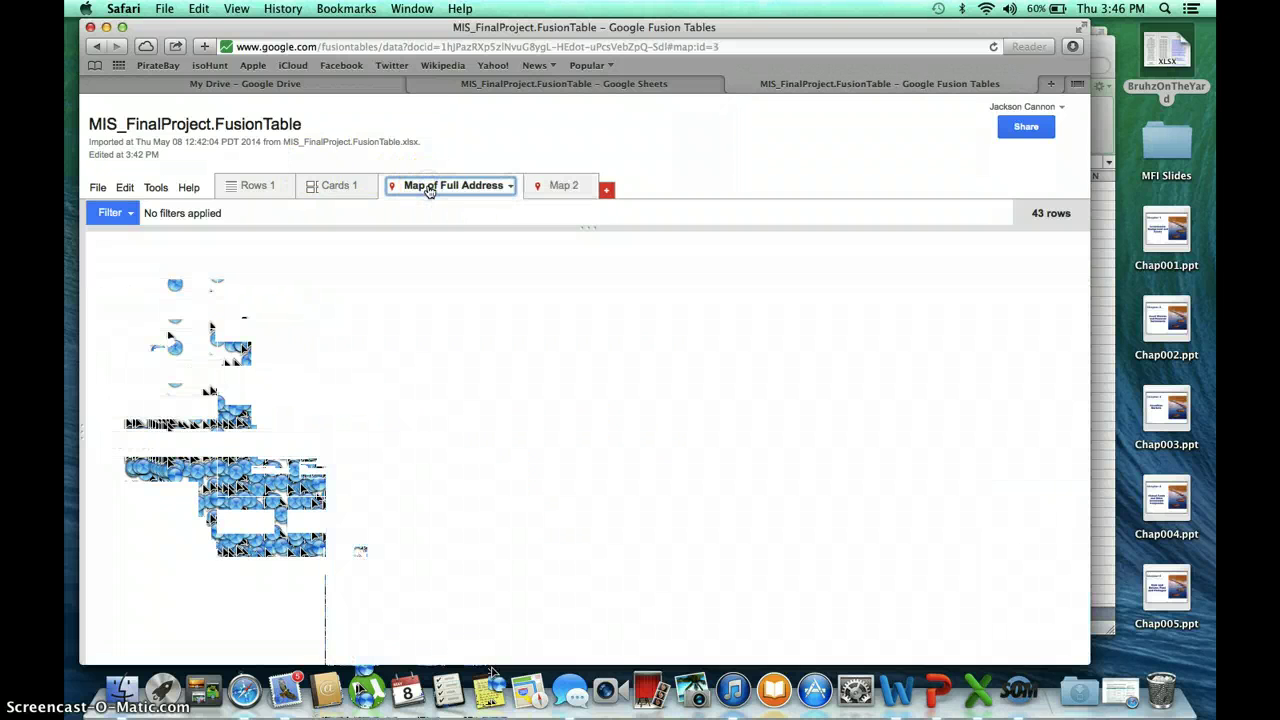
pyautogui.click(556, 190)
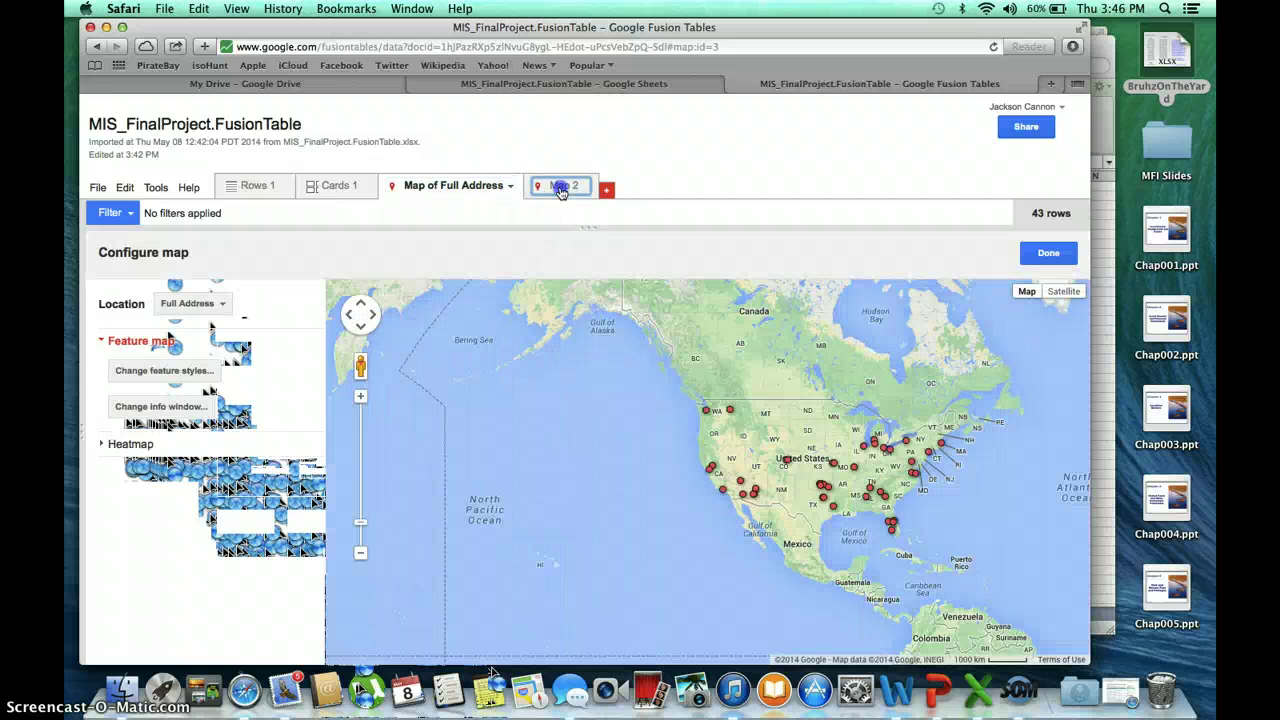